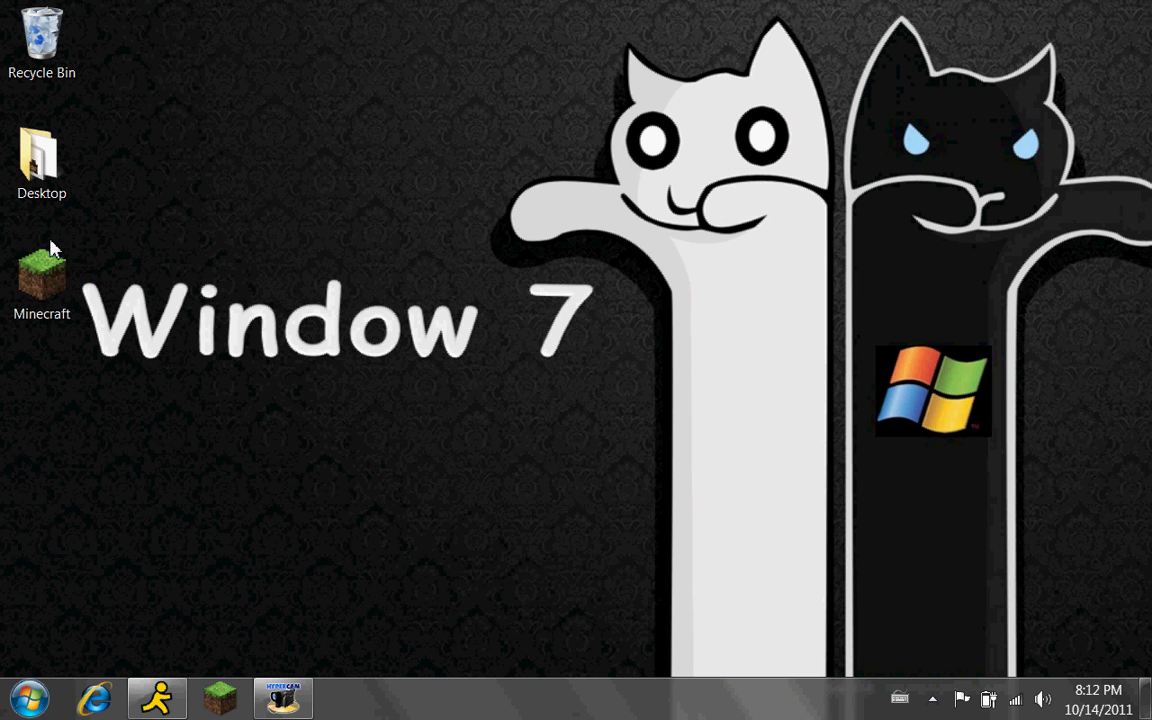
# - Search Google for 'bukkit' in Internet Explorer
pyautogui.click(97, 697)
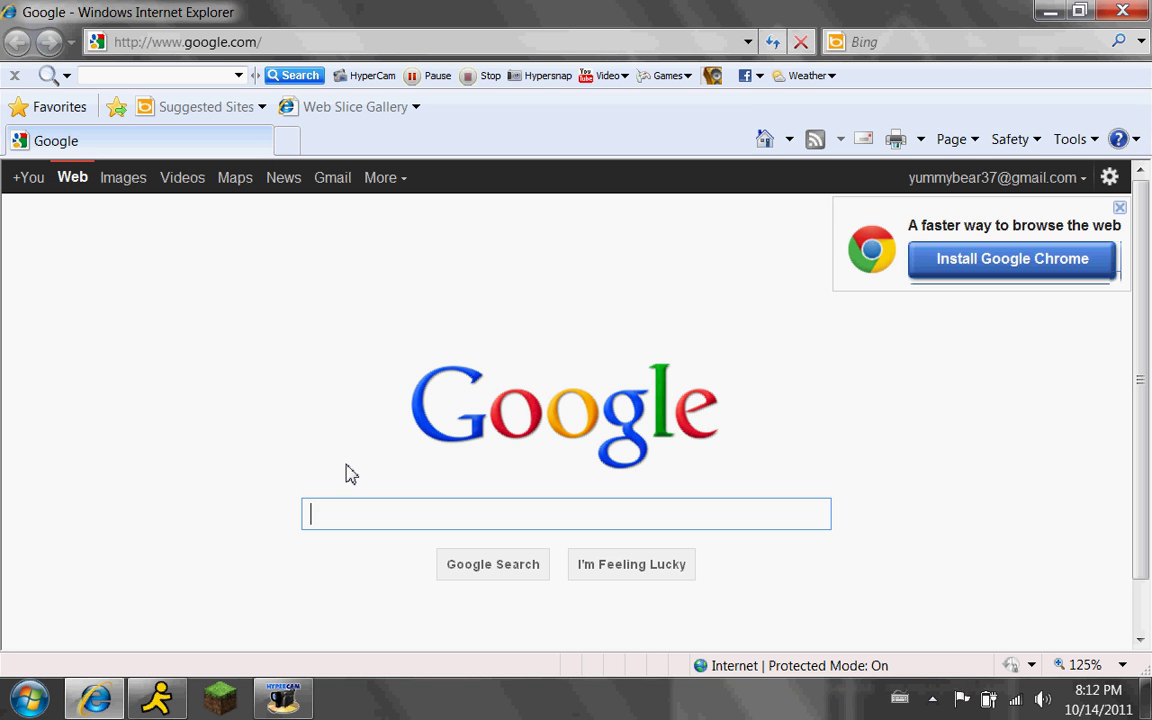
pyautogui.write('bukkit')
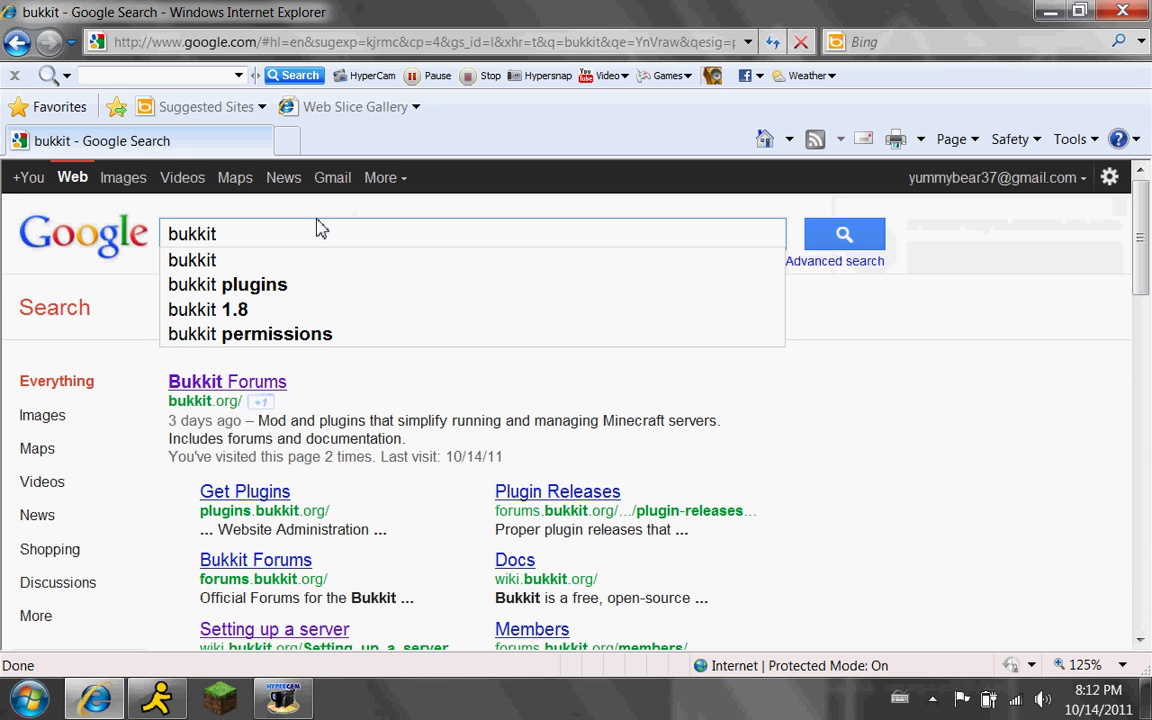
pyautogui.press('Return')
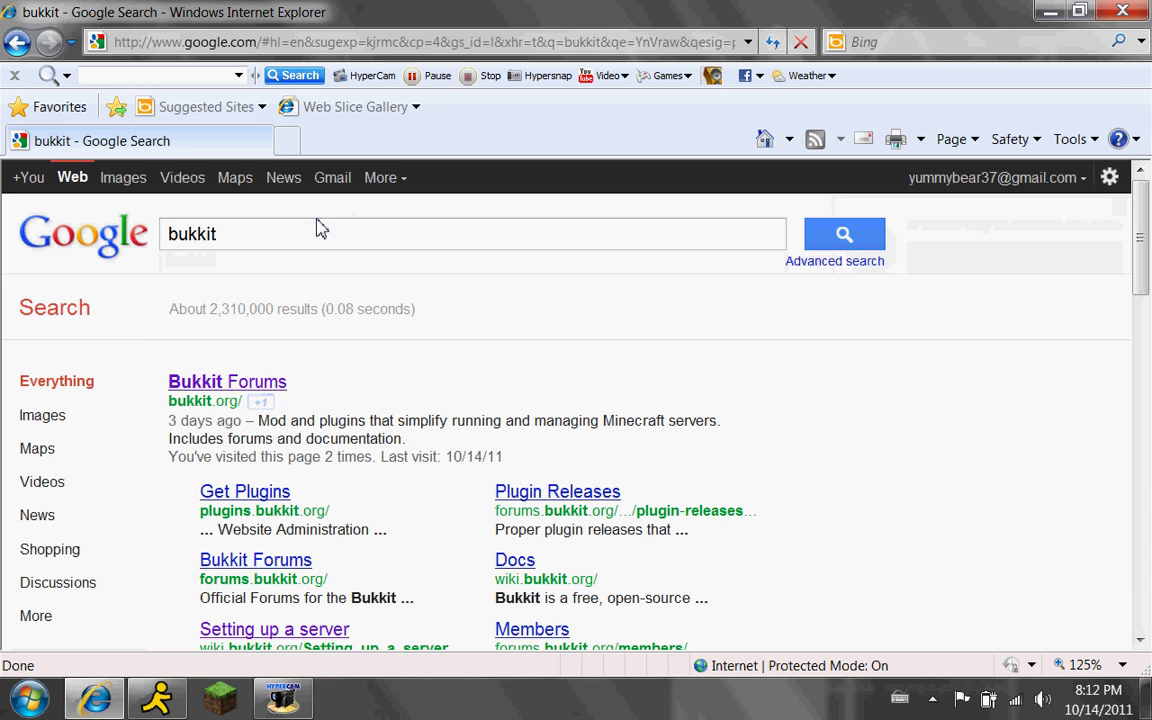
# - From bukkit.org, reach the guide's Windows section and download the latest recommended CraftBukkit build
pyautogui.click(245, 382)
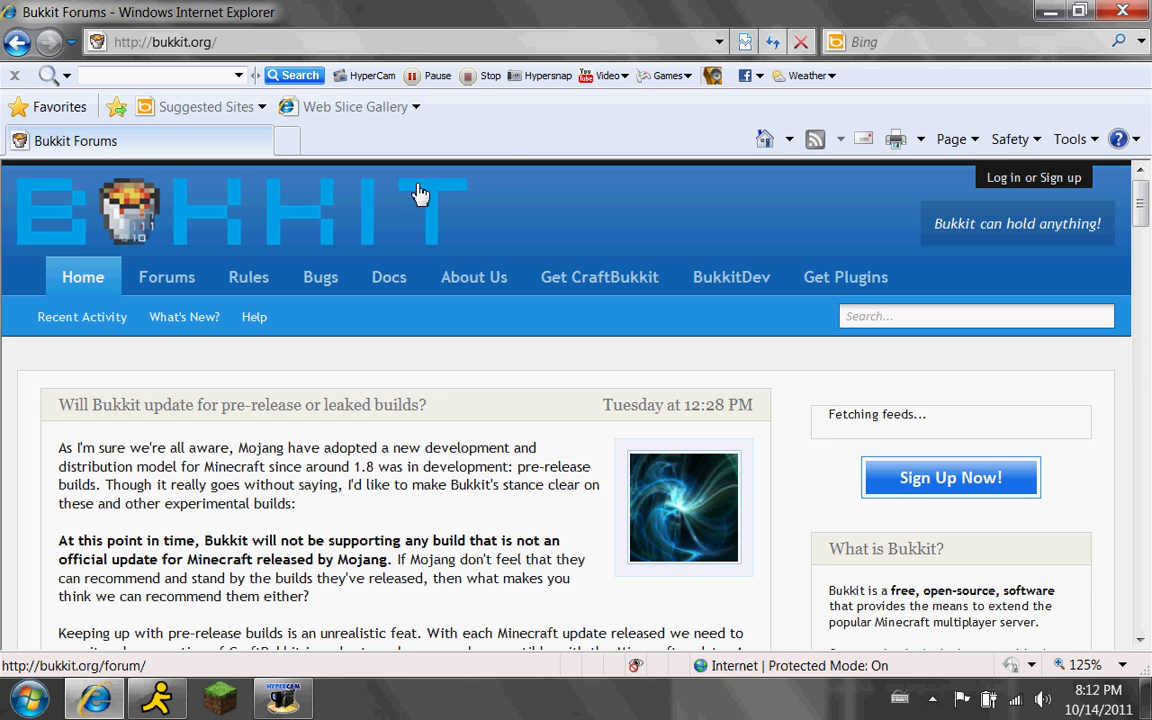
pyautogui.click(548, 262)
pyautogui.scroll(-1, 159, 378)
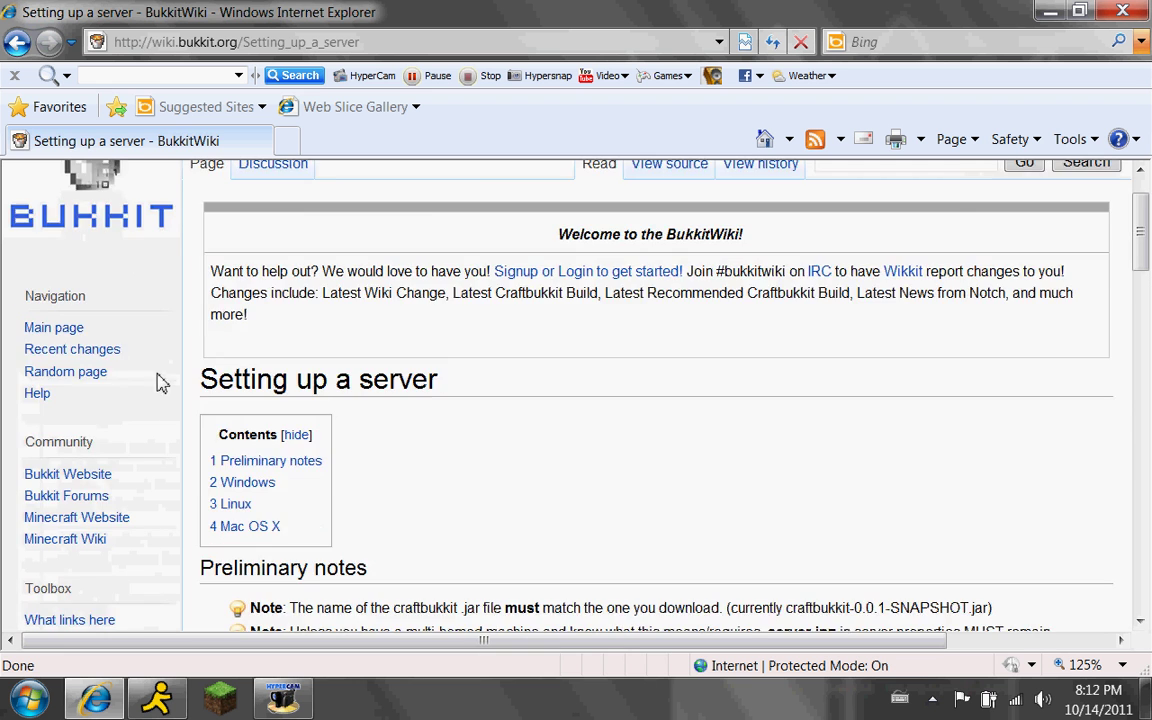
pyautogui.scroll(-1, 120, 320)
pyautogui.scroll(2, 68, 248)
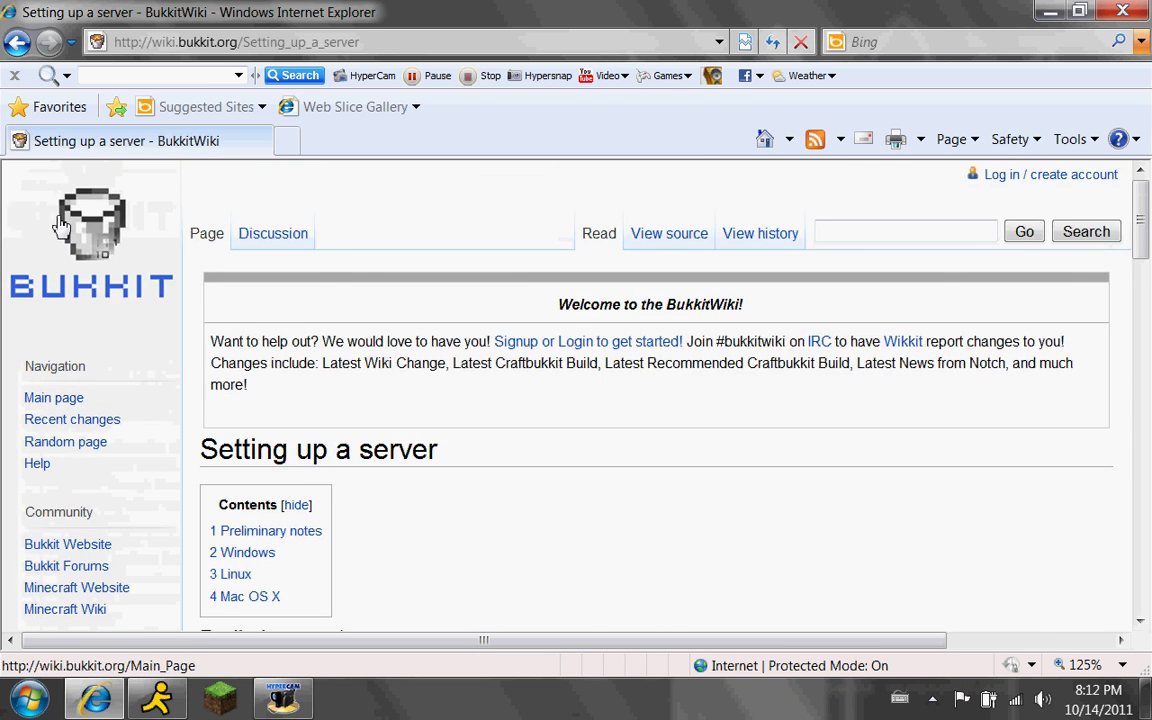
pyautogui.scroll(-2, 90, 293)
pyautogui.scroll(-1, 197, 305)
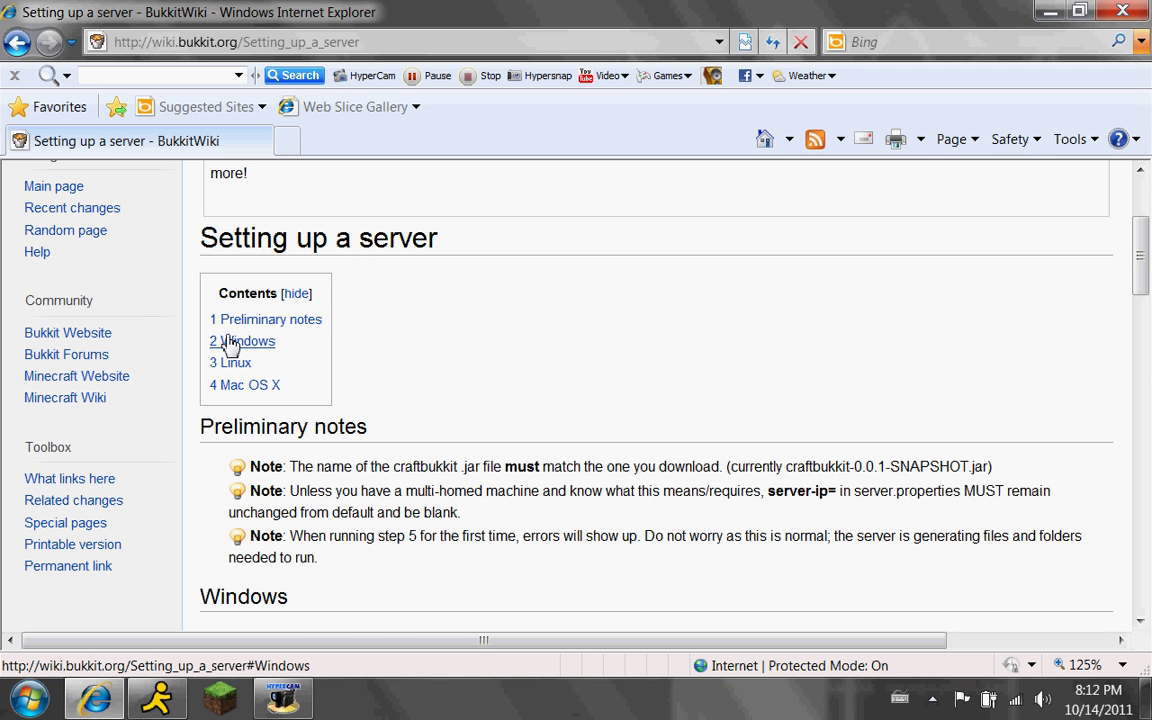
pyautogui.click(231, 342)
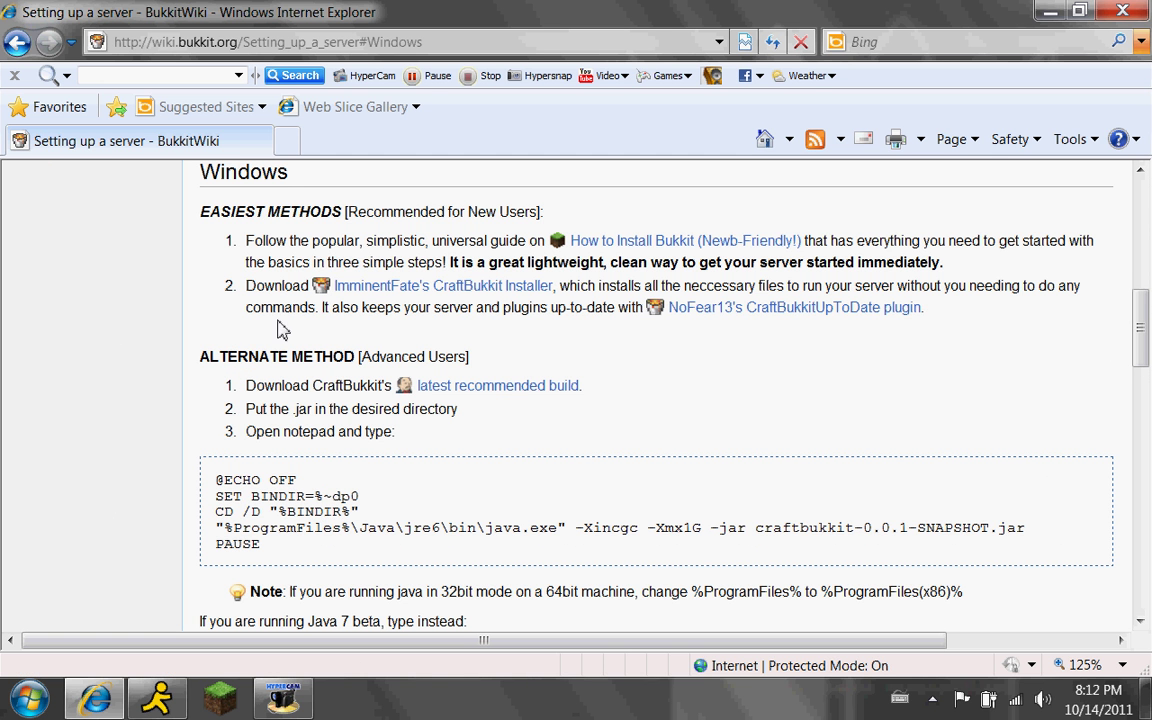
pyautogui.click(463, 390)
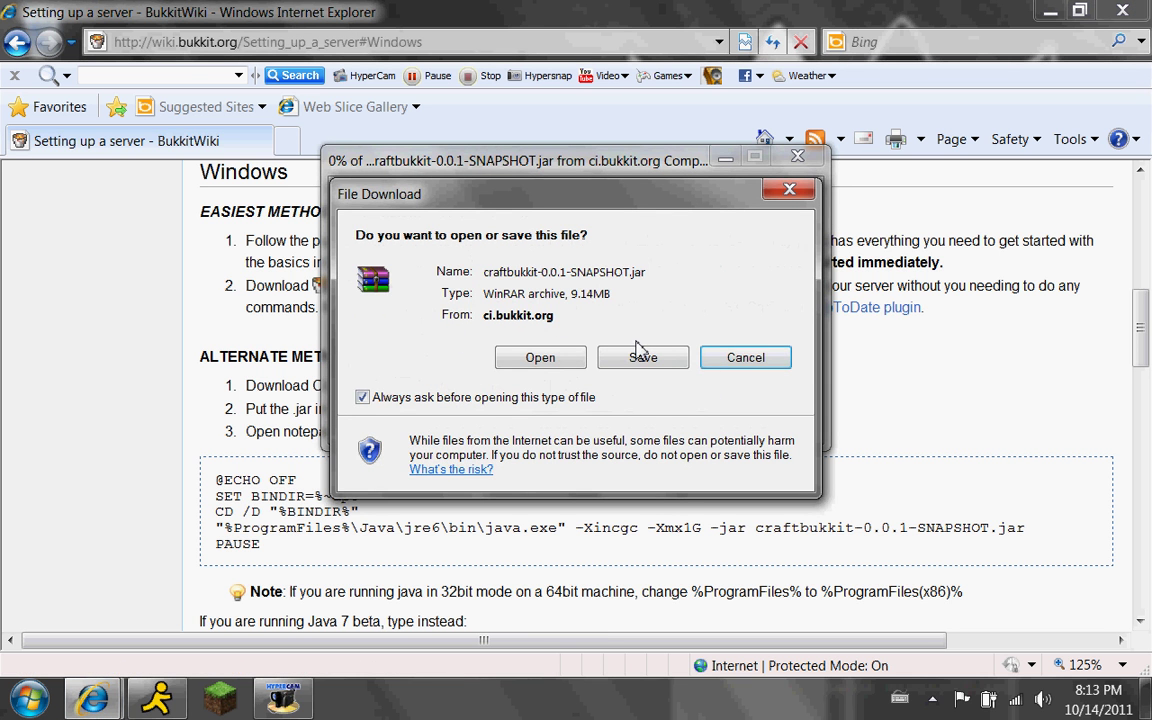
# - Save craftbukkit-0.0.1-SNAPSHOT.jar (9.14MB) to the Desktop and let the download finish
pyautogui.click(641, 357)
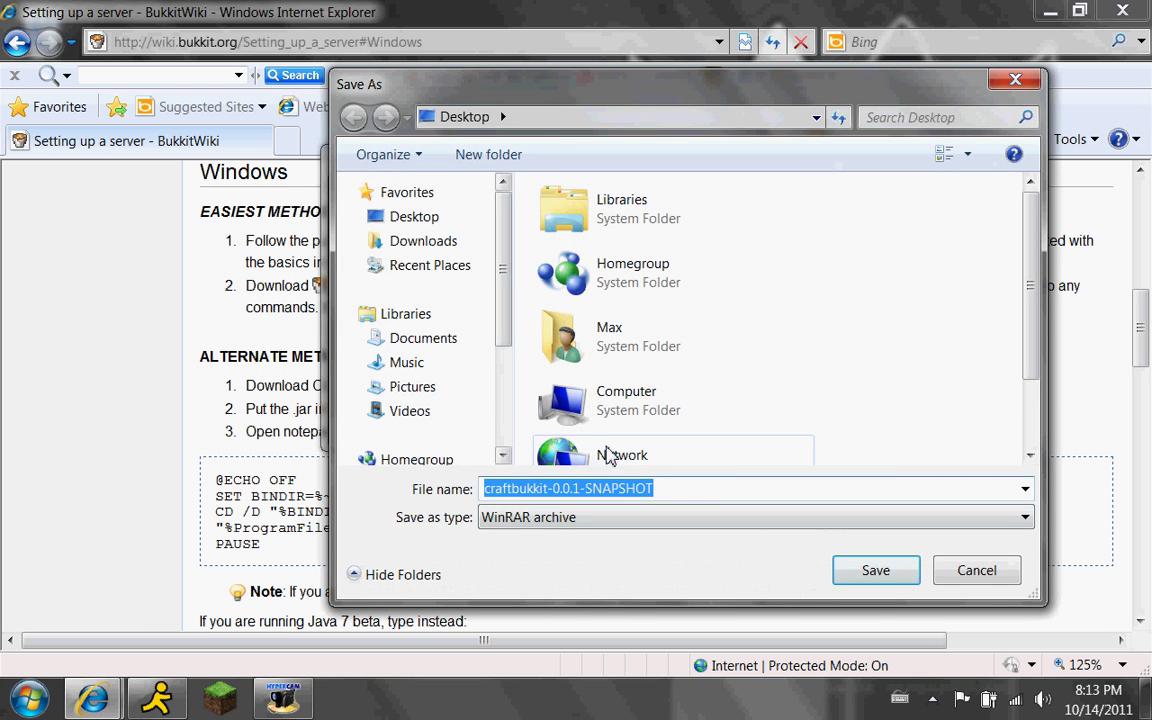
pyautogui.click(878, 576)
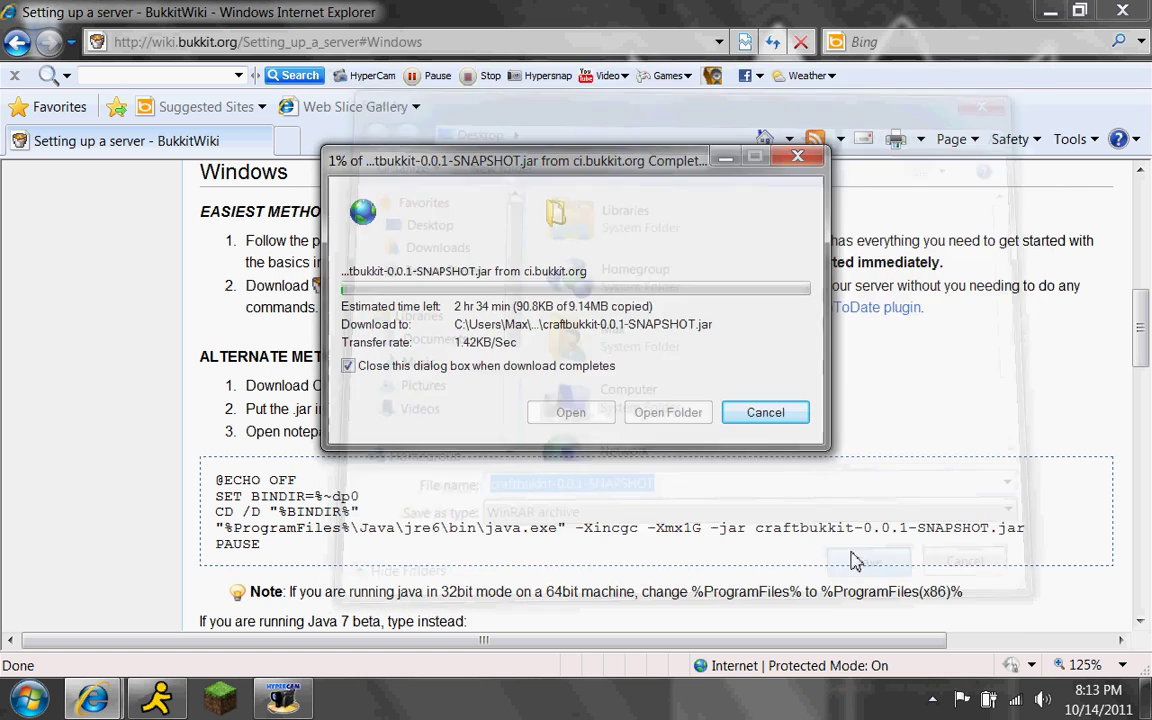
pyautogui.moveTo(578, 158); pyautogui.dragTo(622, 148)
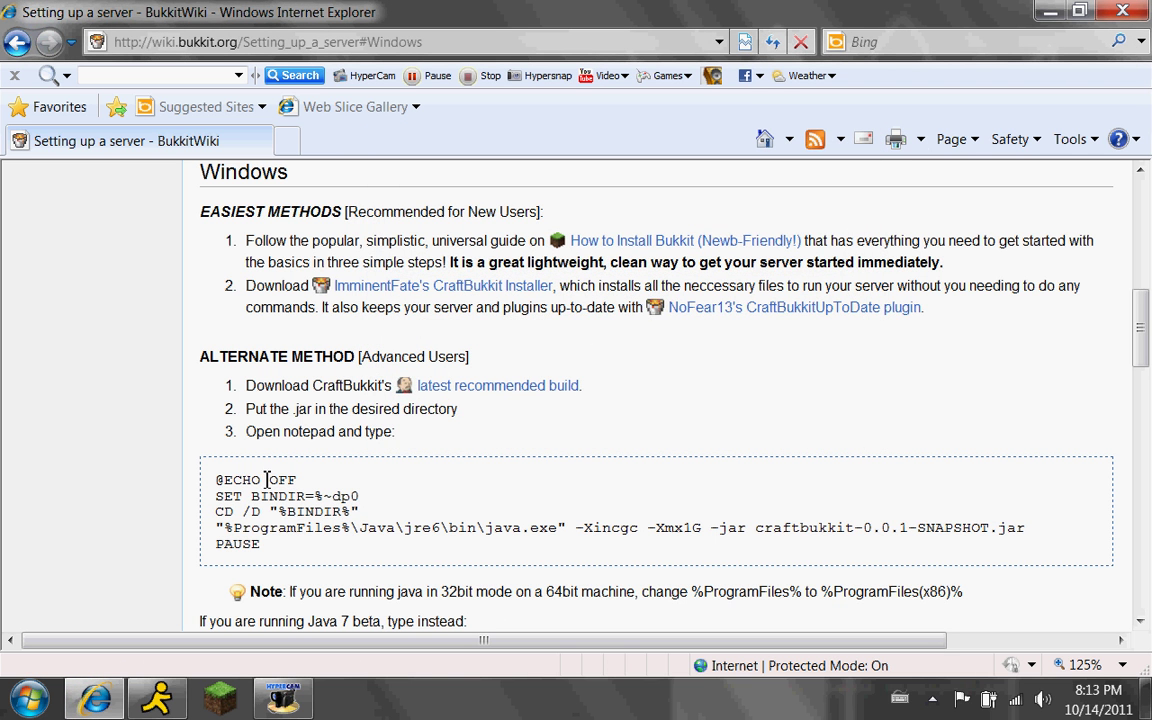
pyautogui.moveTo(213, 481); pyautogui.dragTo(260, 545)
pyautogui.rightClick(249, 529)
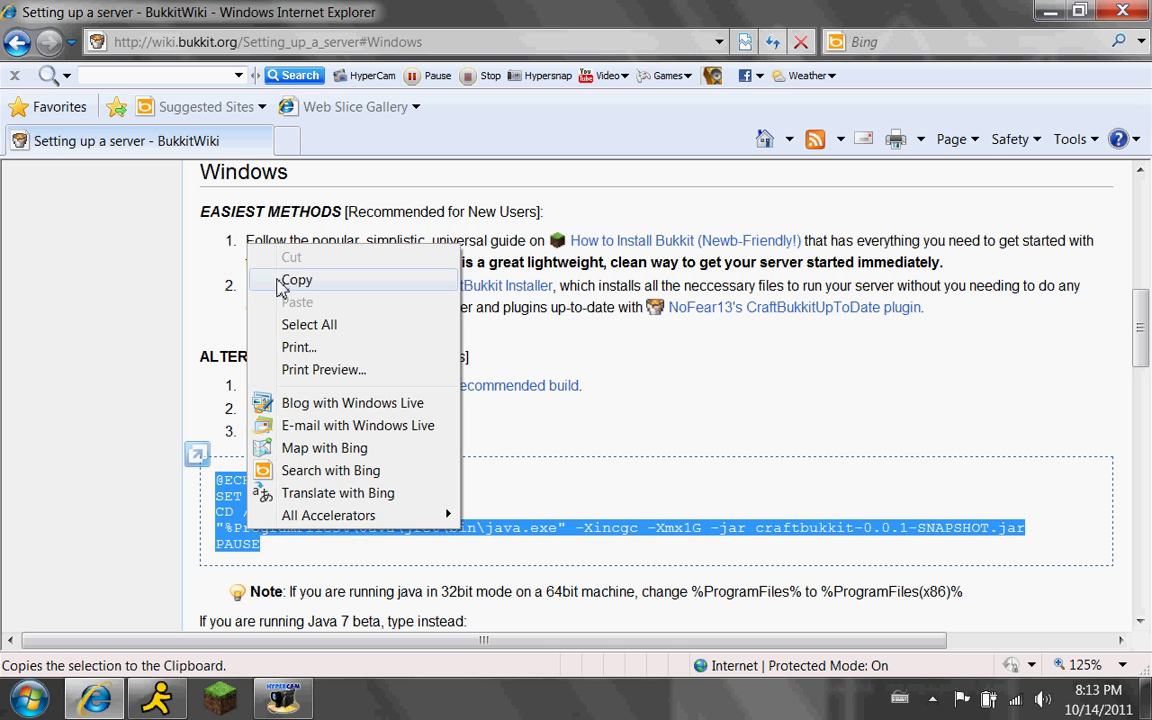
pyautogui.click(290, 280)
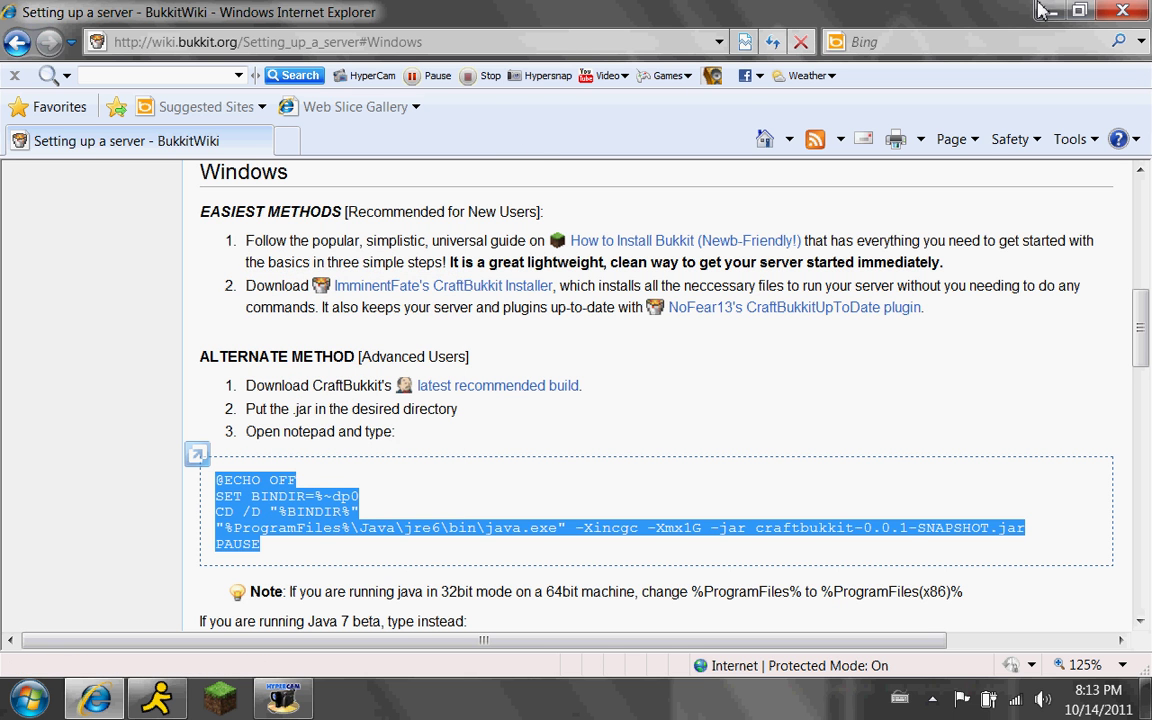
pyautogui.click(1048, 10)
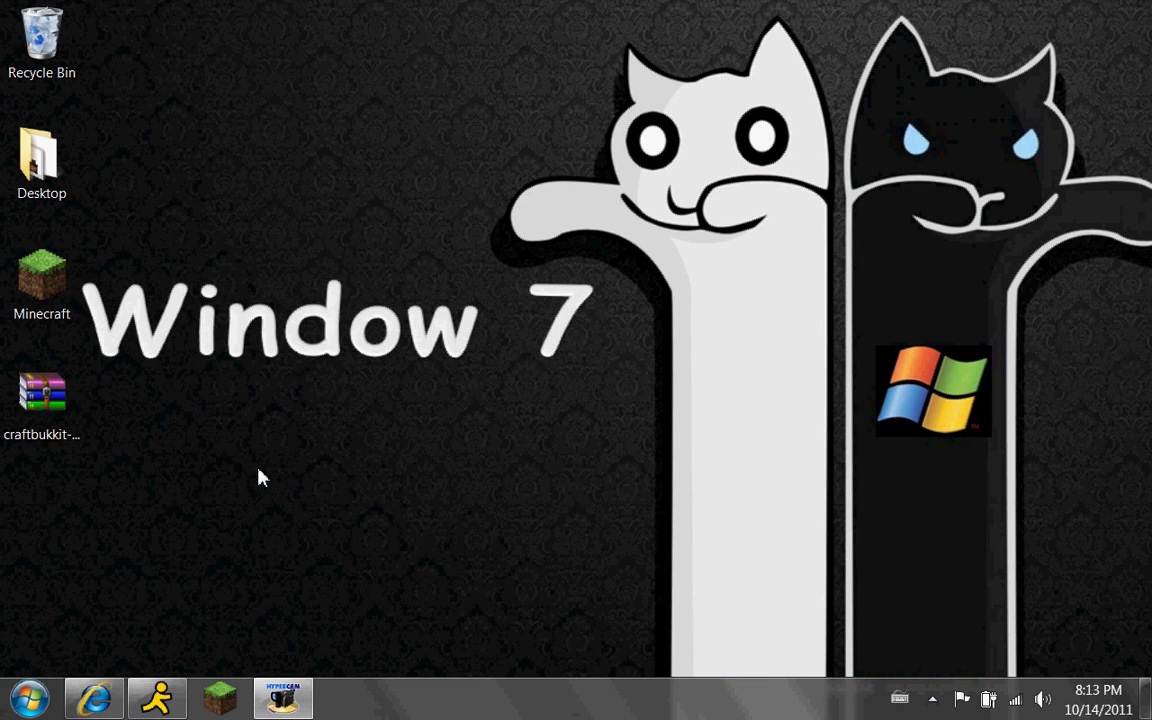
# - Create a new folder named Server on the desktop
pyautogui.rightClick(172, 246)
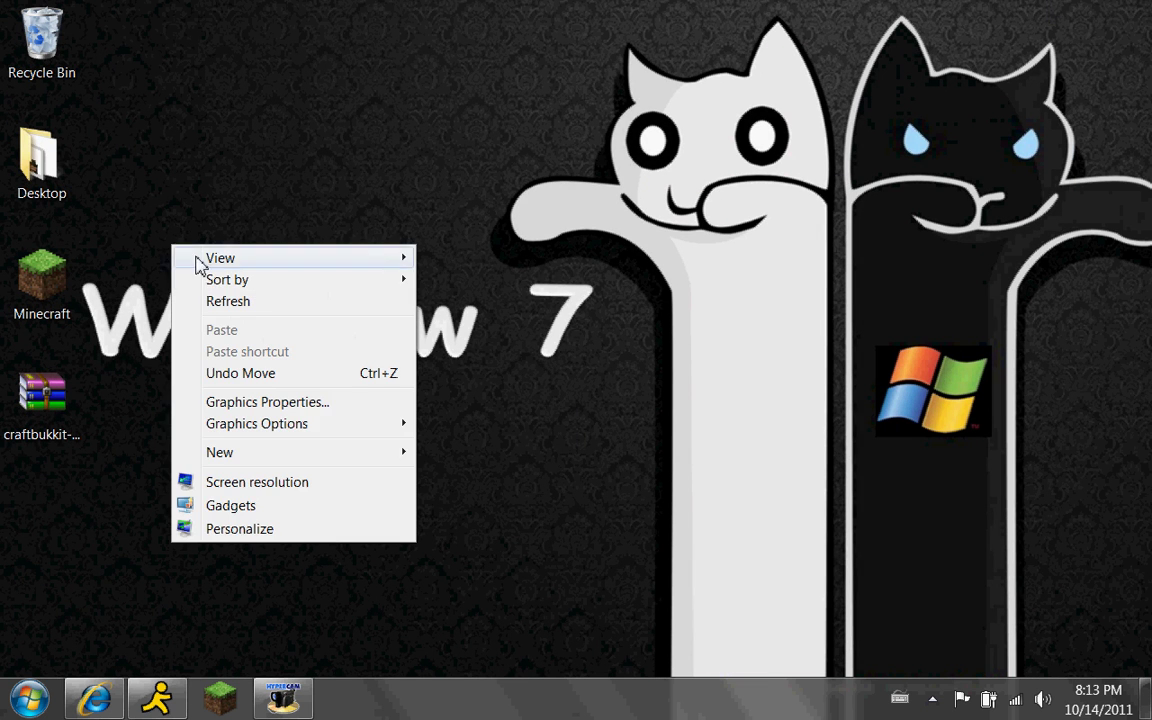
pyautogui.moveTo(363, 470)
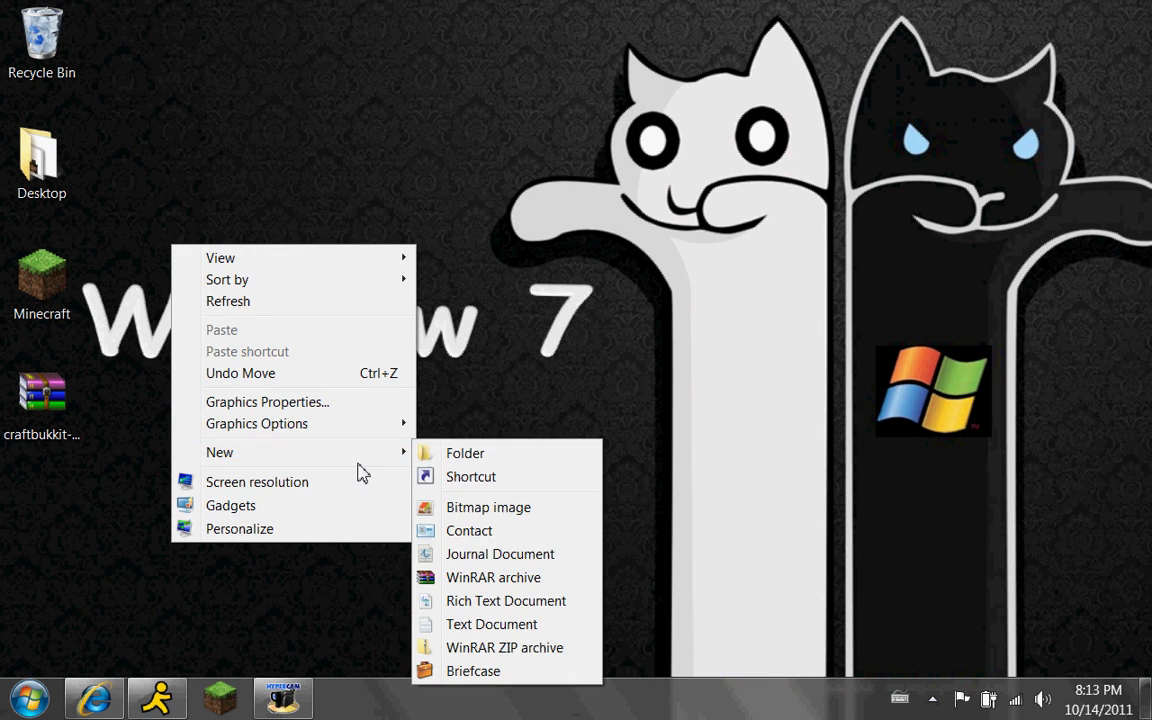
pyautogui.click(460, 456)
pyautogui.write('N')
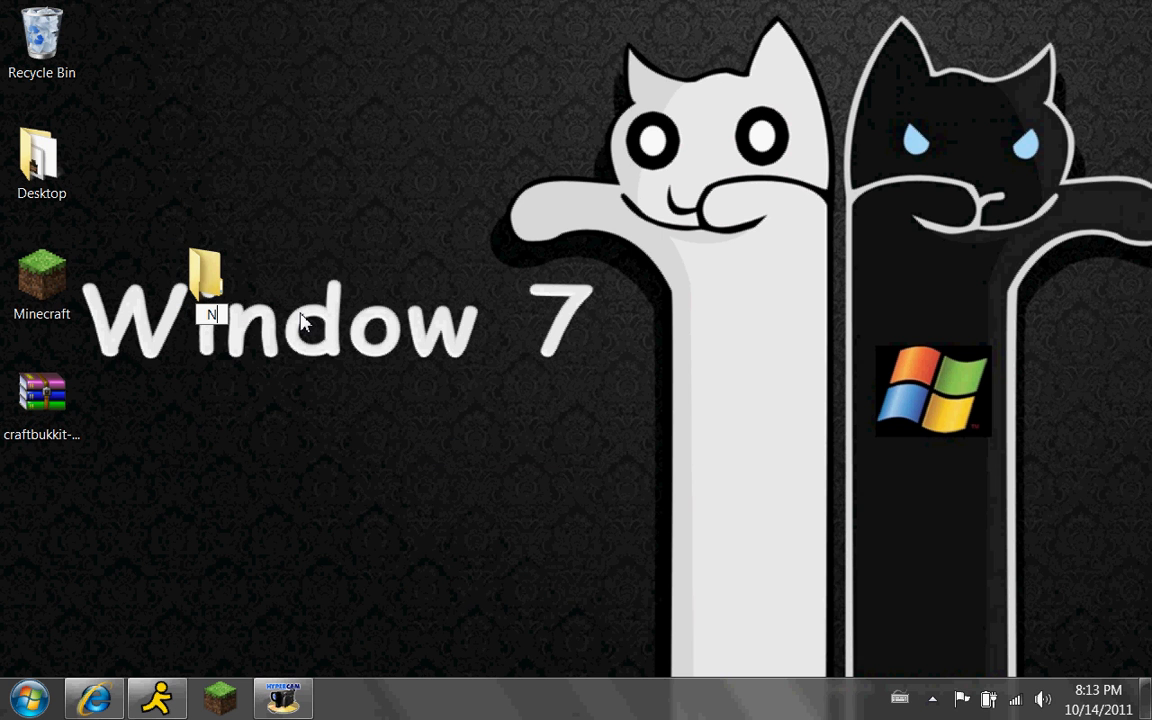
pyautogui.write('erver')
pyautogui.click(610, 282)
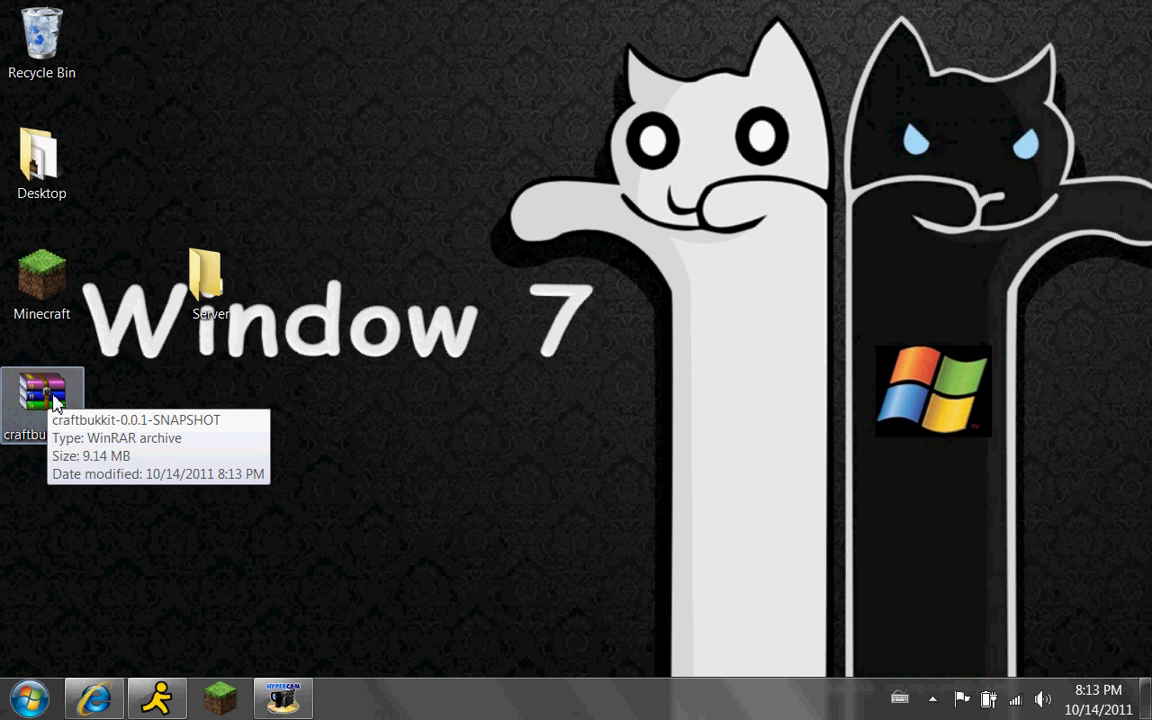
# - Move the craftbukkit-0.0.1-SNAPSHOT archive into Server and open that folder
pyautogui.moveTo(55, 401)
pyautogui.mouseDown()
pyautogui.moveTo(103, 342)
pyautogui.moveTo(205, 300)
pyautogui.moveTo(92, 377)
pyautogui.moveTo(50, 390)
pyautogui.mouseUp()
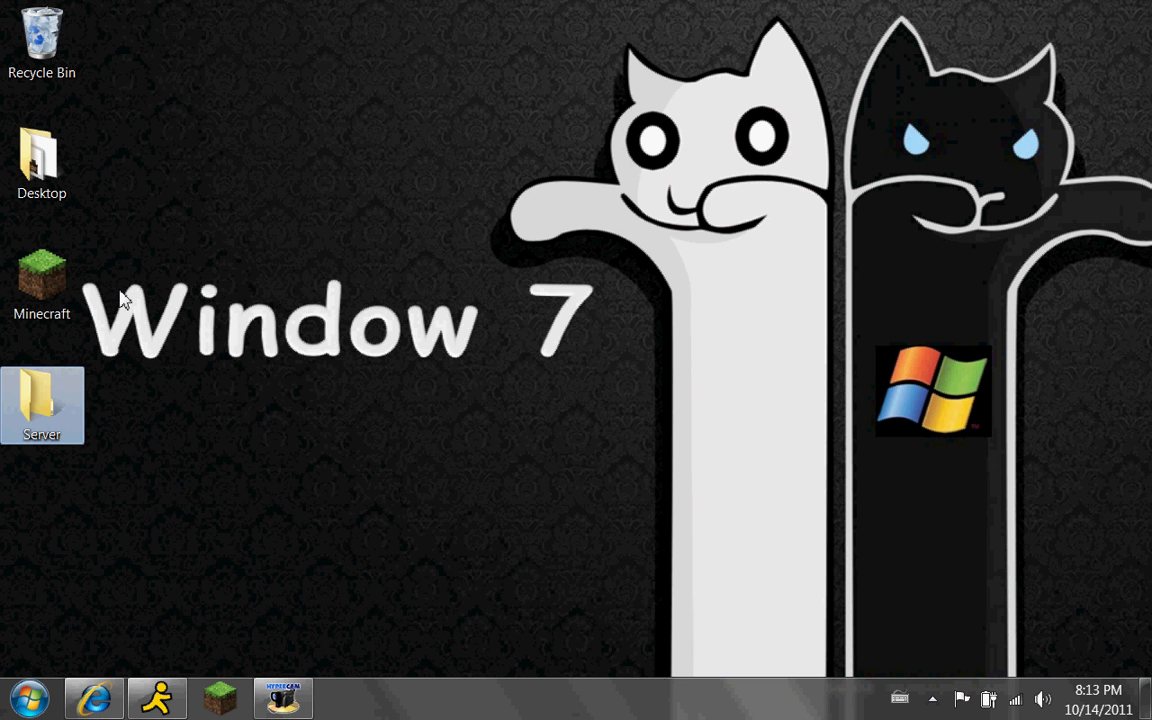
pyautogui.doubleClick(40, 380)
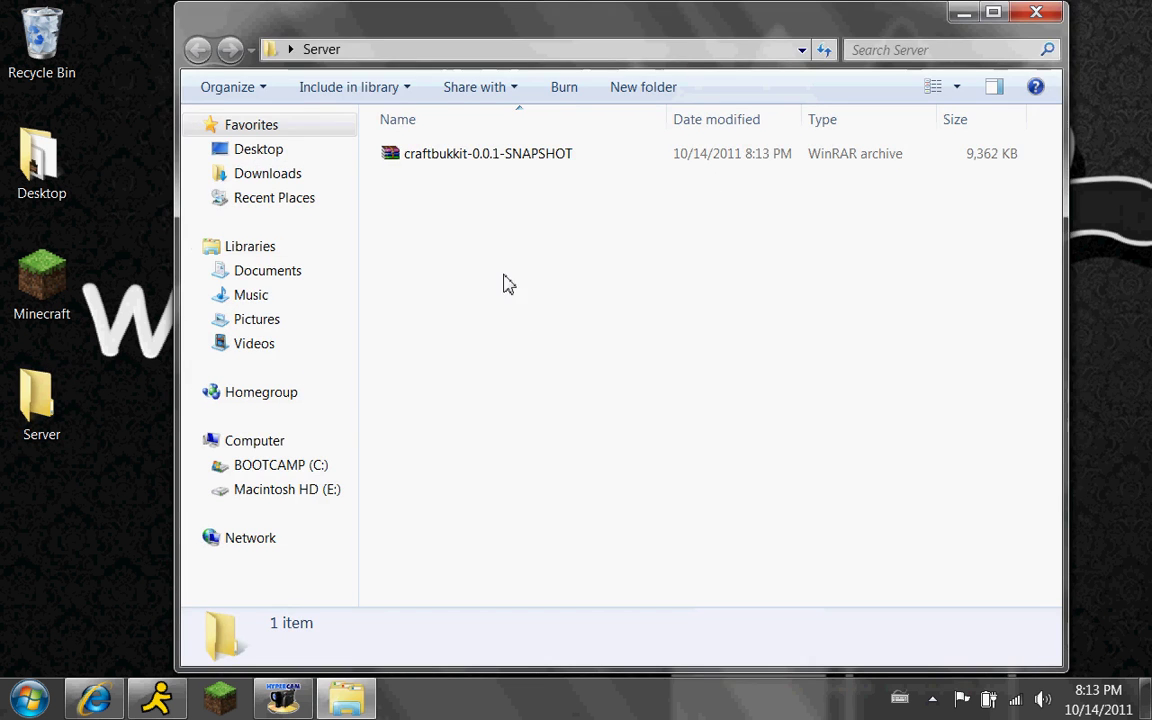
pyautogui.moveTo(353, 8); pyautogui.dragTo(345, 38)
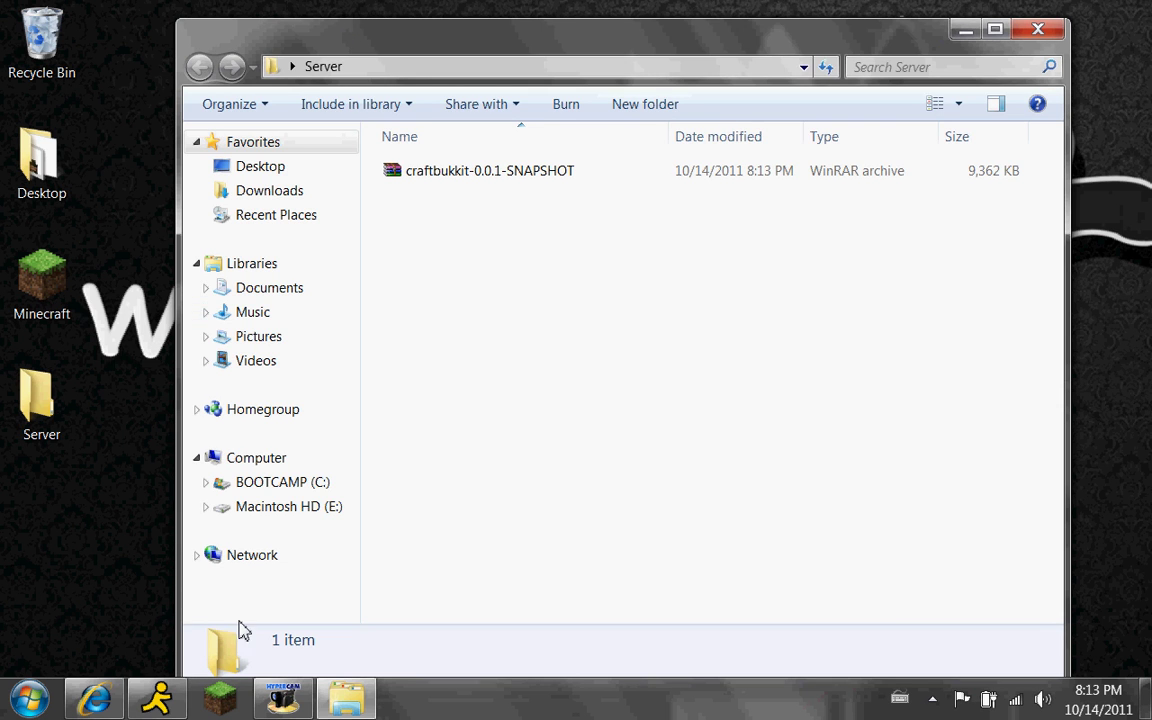
# - Paste the copied five-line batch script into a new Notepad document, leaving line 4 unchanged
pyautogui.click(33, 712)
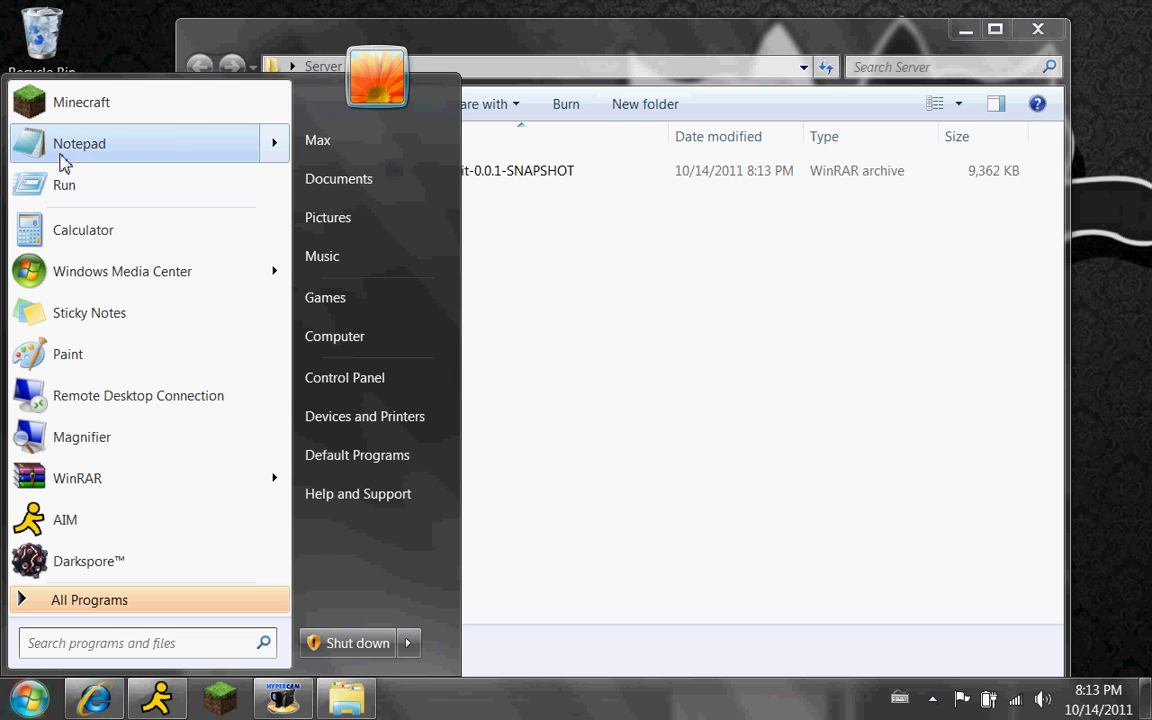
pyautogui.click(213, 144)
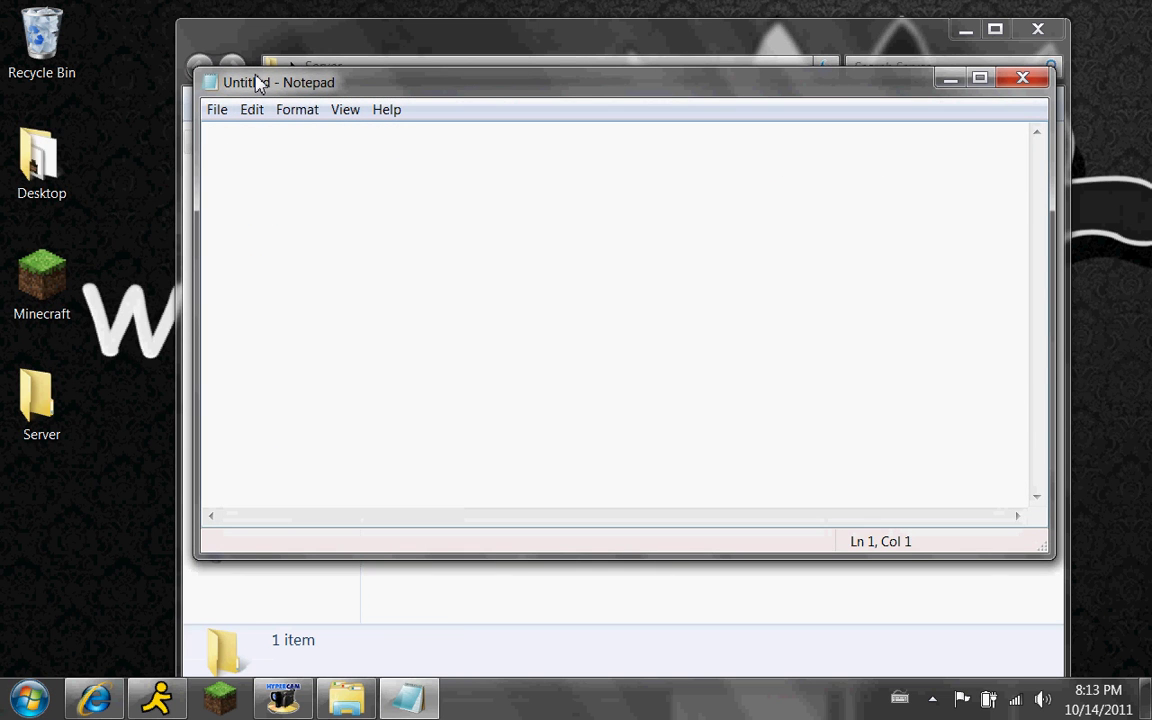
pyautogui.hotkey('ctrl', 'v')
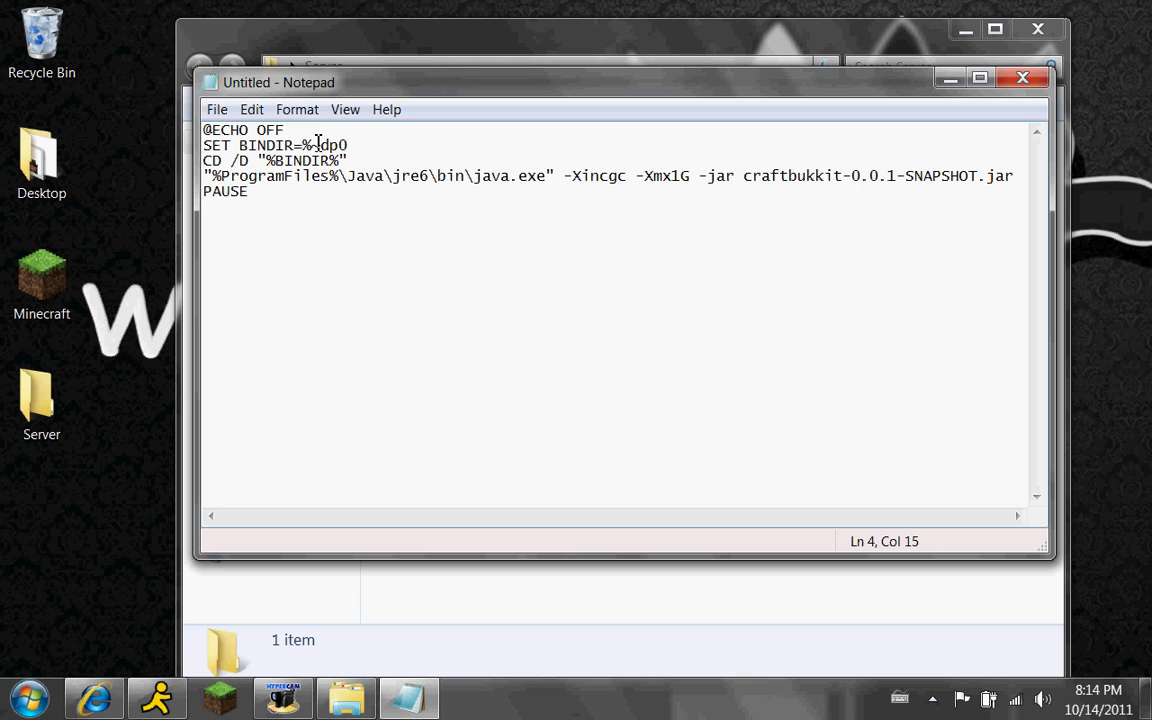
pyautogui.write('(')
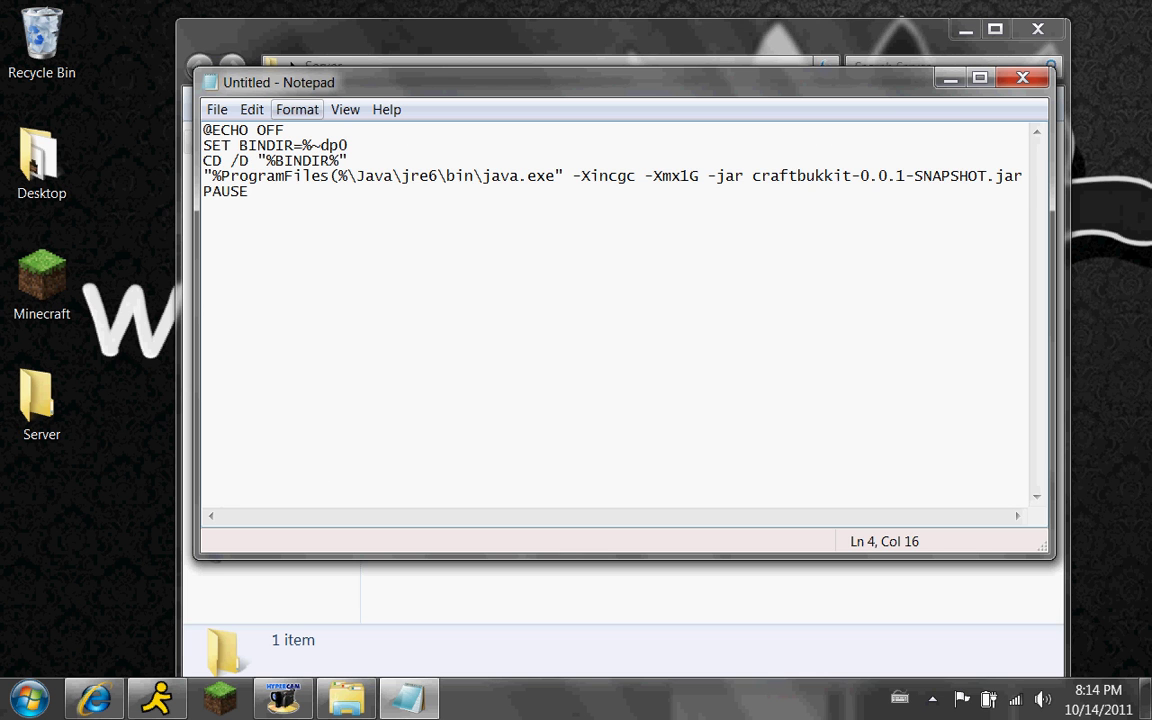
pyautogui.write('x8')
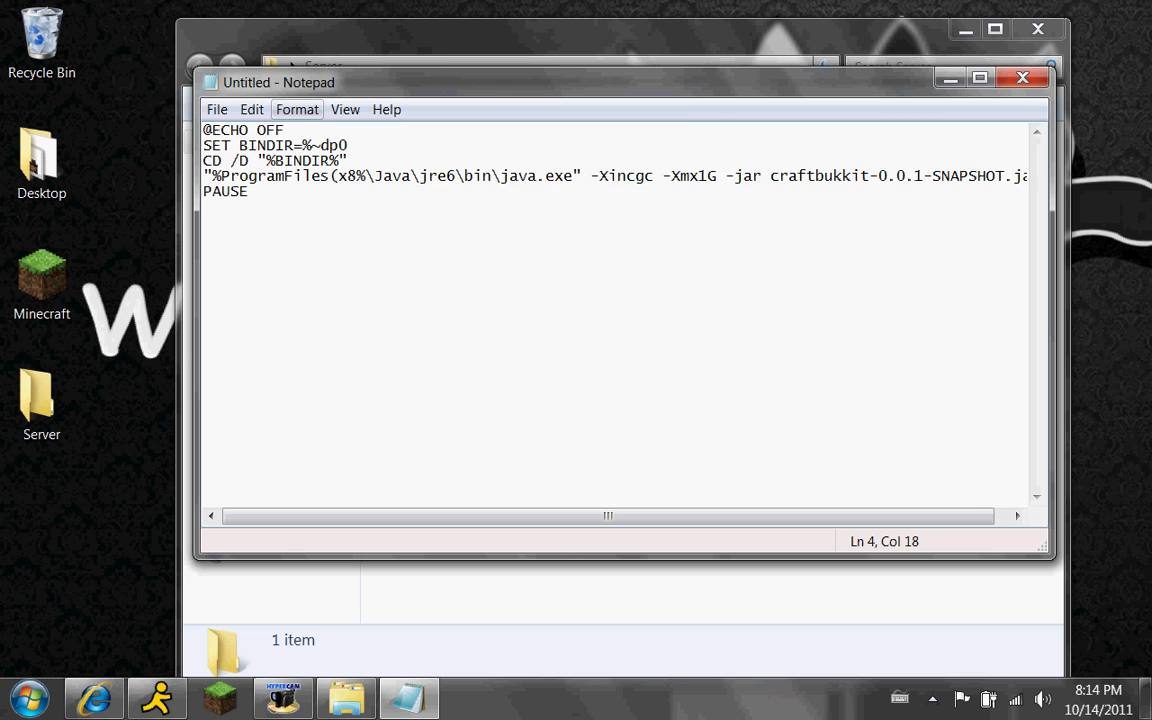
pyautogui.write('6)')
pyautogui.press('BackSpace')
pyautogui.press('BackSpace')
pyautogui.press('BackSpace')
pyautogui.press('BackSpace')
pyautogui.press('BackSpace')
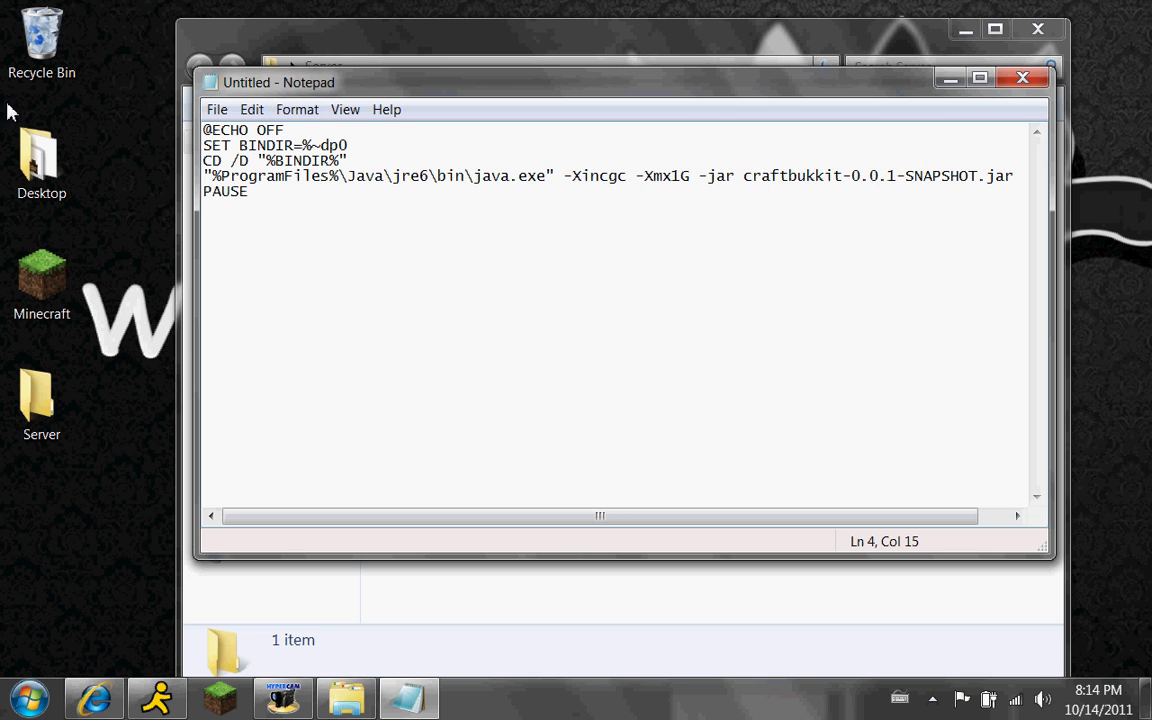
# - Save the script as RUN.bat with file type All Files in the Server folder
pyautogui.click(218, 110)
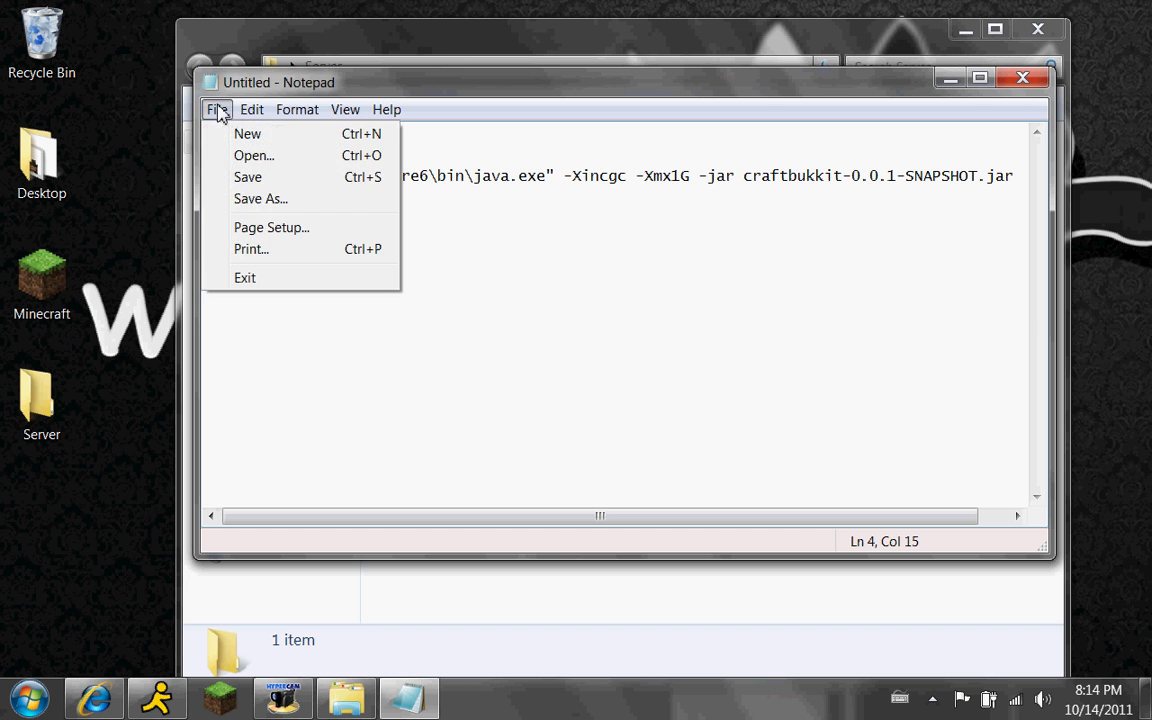
pyautogui.click(255, 198)
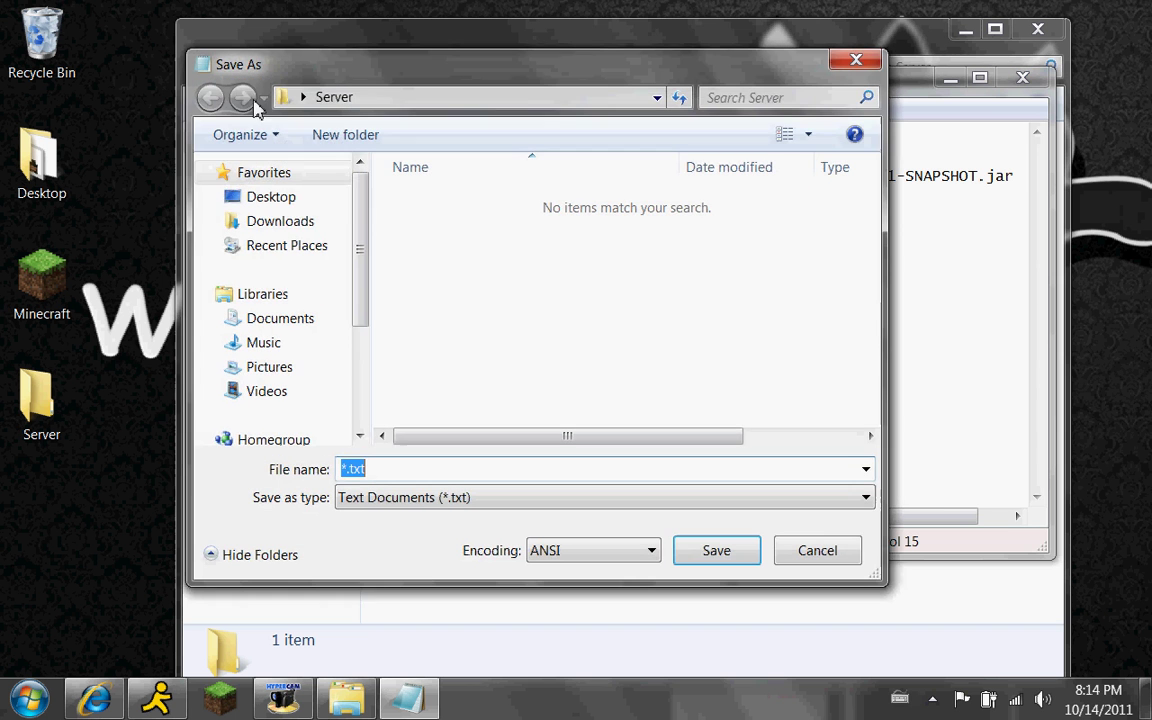
pyautogui.click(432, 500)
pyautogui.click(398, 537)
pyautogui.click(398, 488)
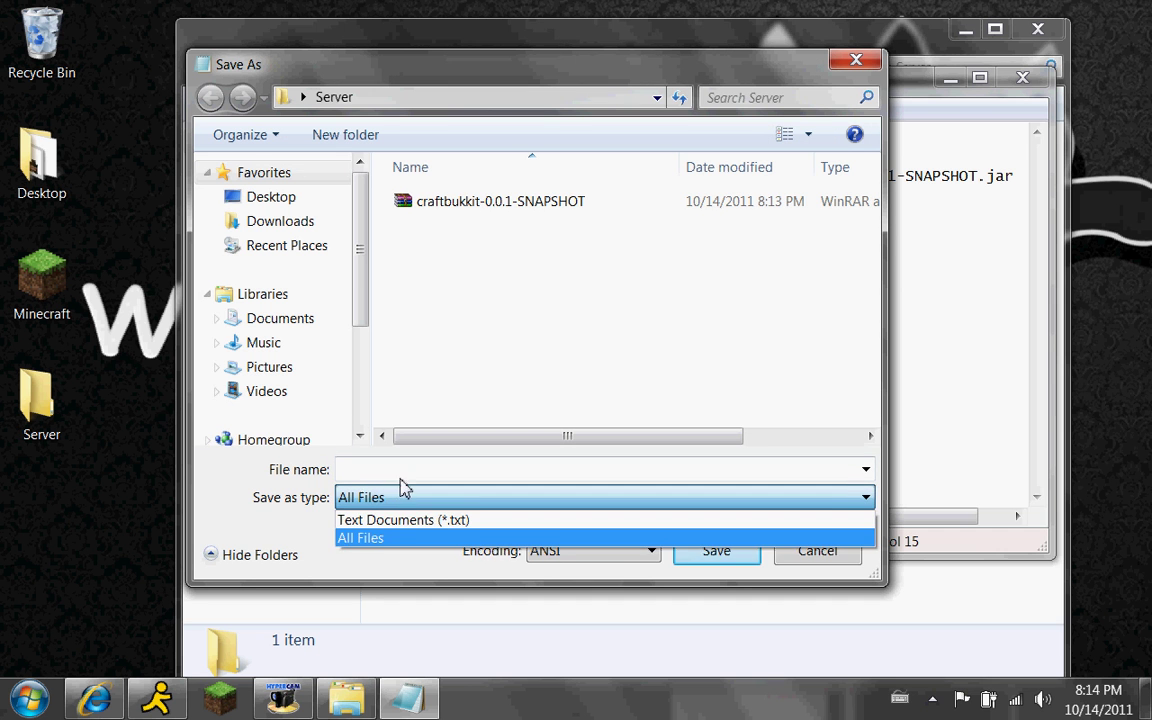
pyautogui.click(375, 535)
pyautogui.click(361, 470)
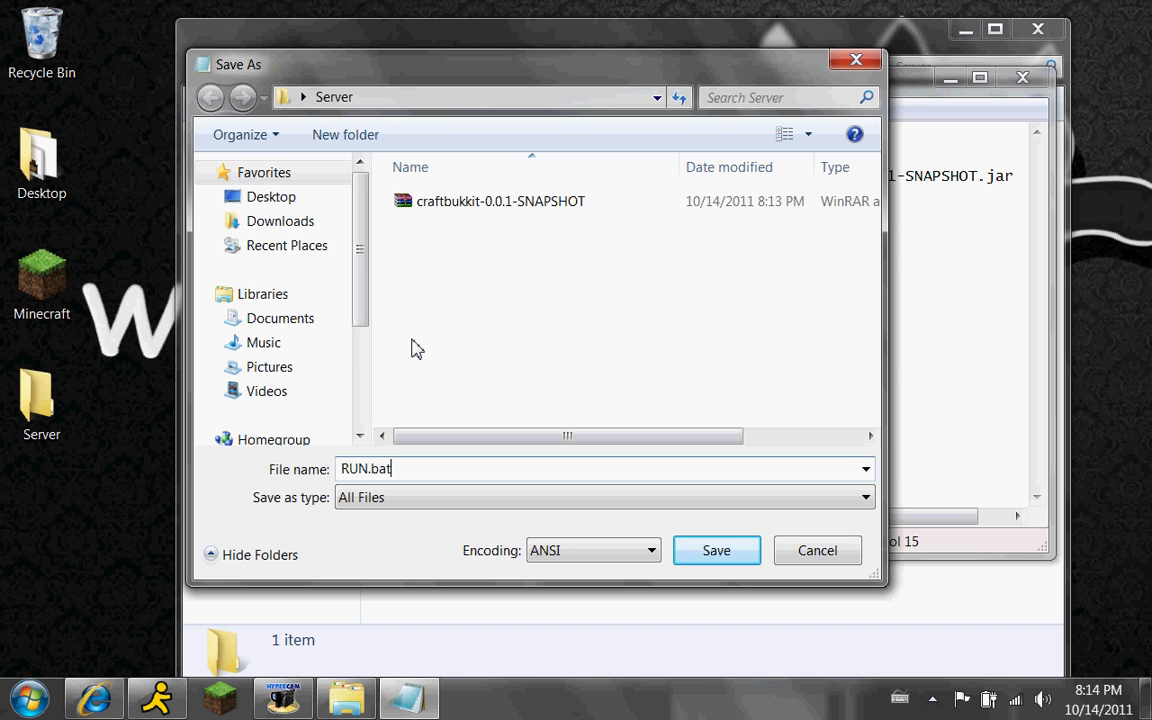
pyautogui.moveTo(371, 330); pyautogui.dragTo(722, 348)
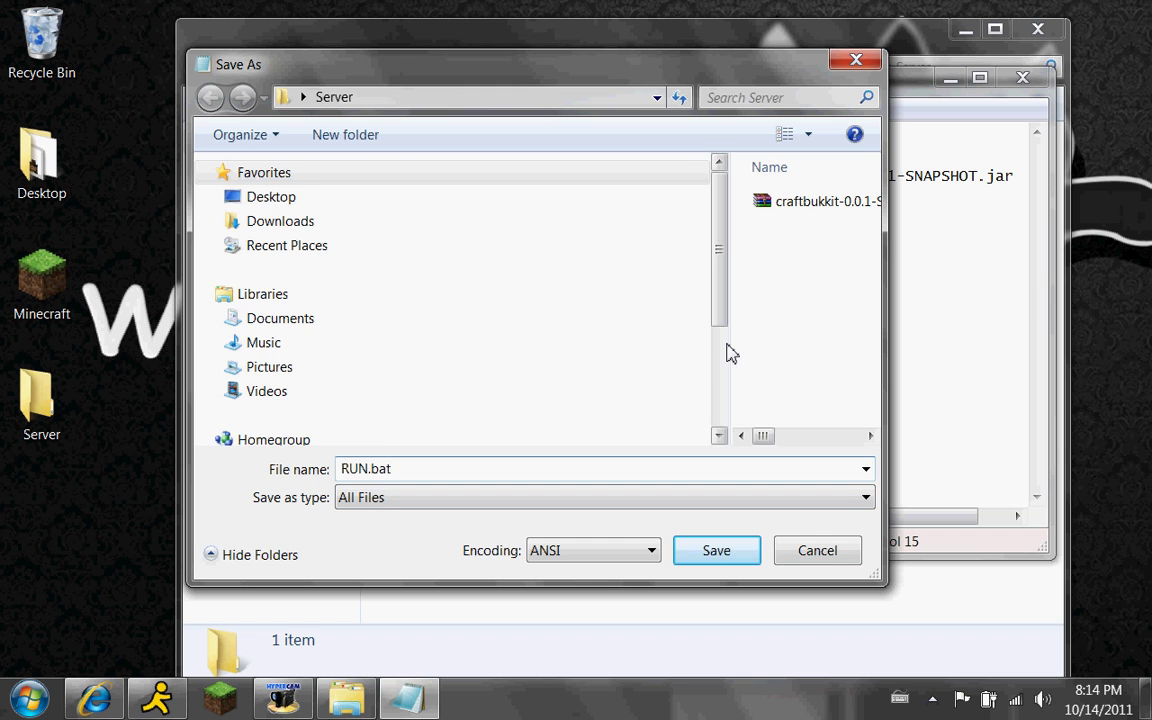
pyautogui.scroll(-3, 728, 352)
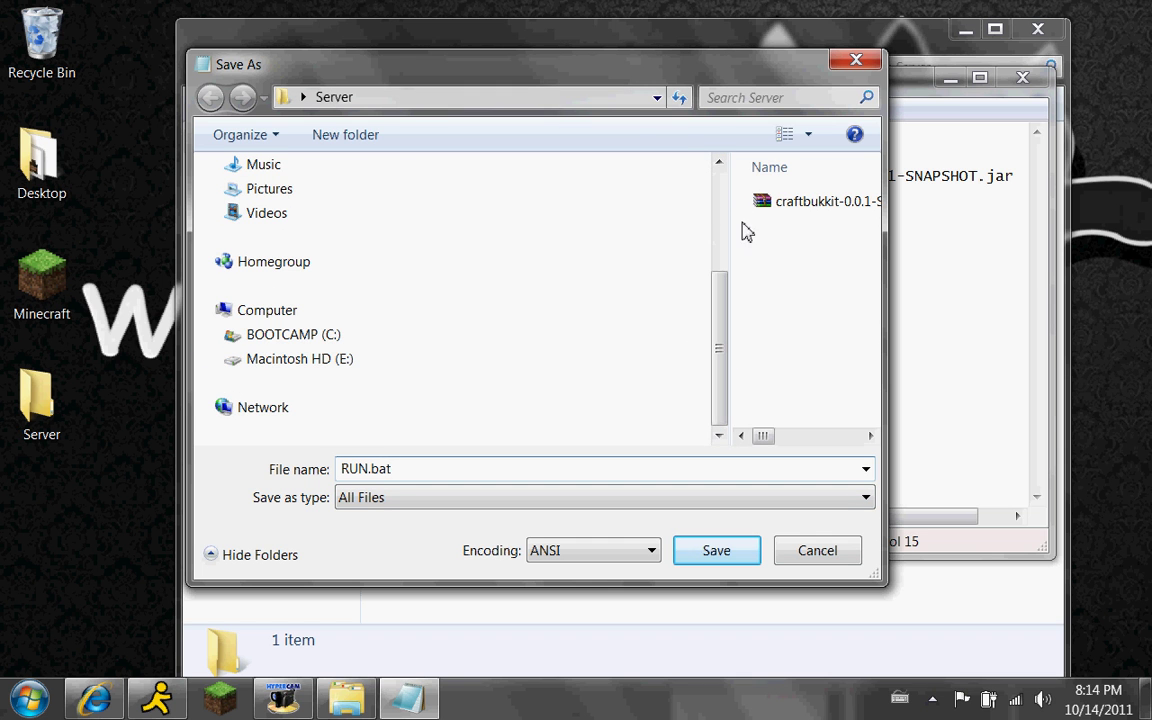
pyautogui.moveTo(650, 213); pyautogui.dragTo(625, 226)
pyautogui.moveTo(733, 237); pyautogui.dragTo(404, 226)
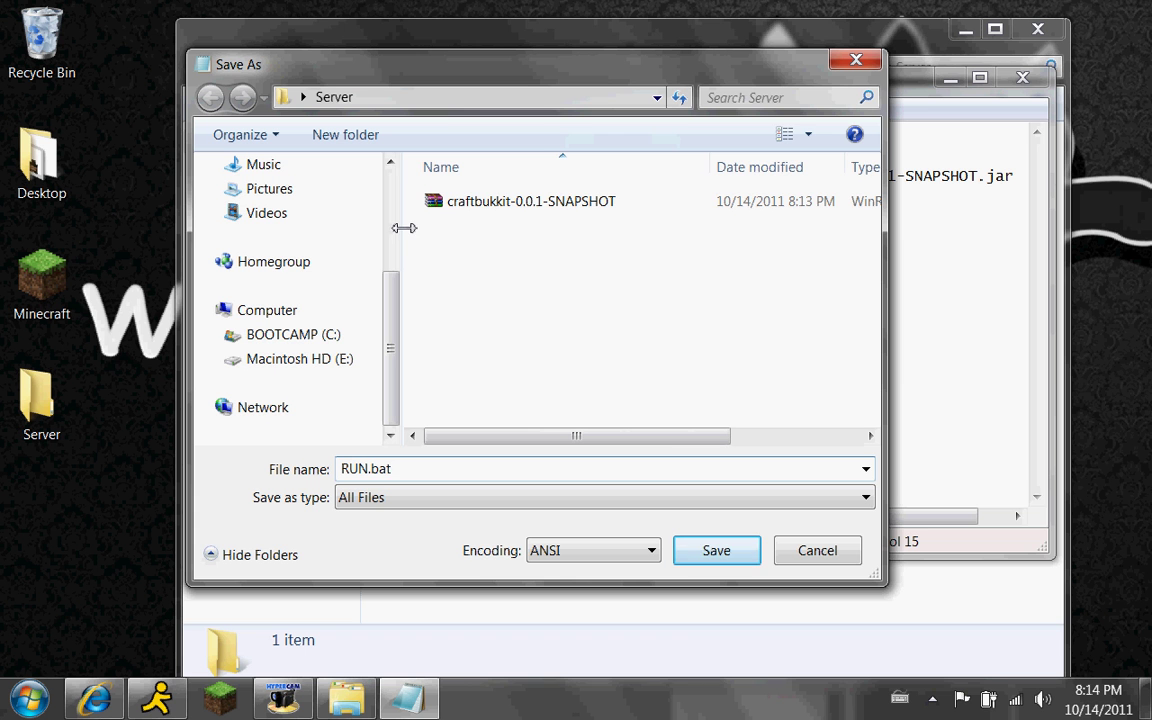
pyautogui.click(717, 551)
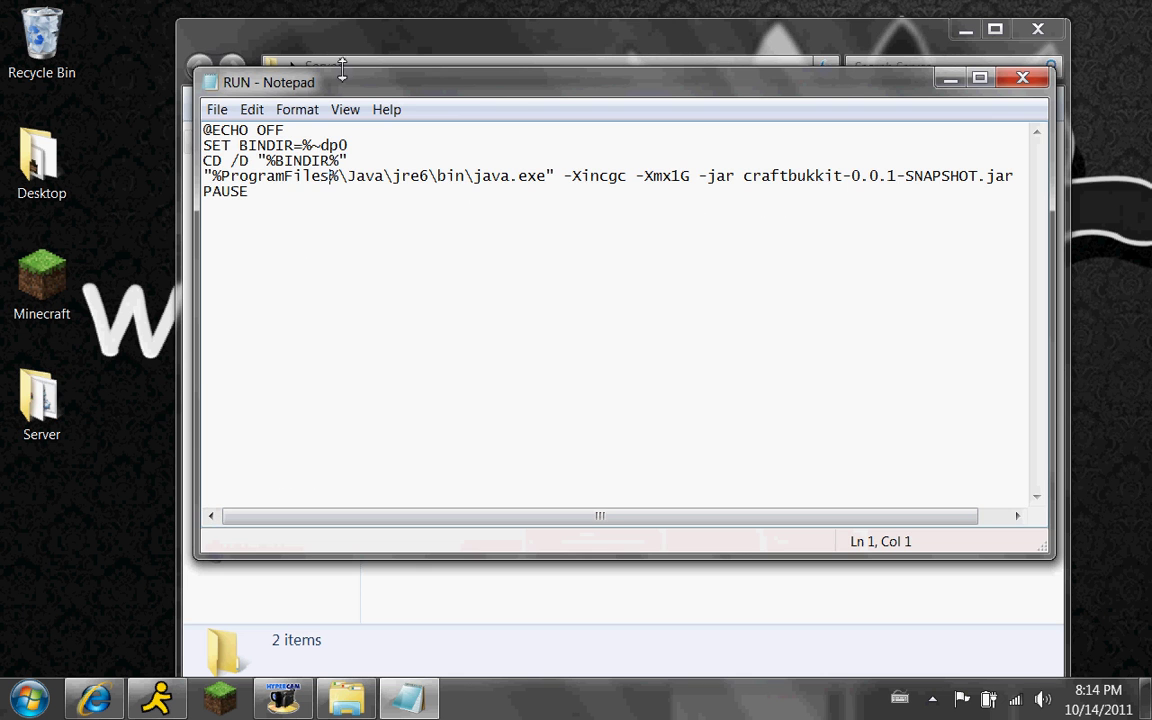
# - Close Notepad, run RUN.bat to start the server, and dismiss the Comodo antivirus alert
pyautogui.click(1022, 82)
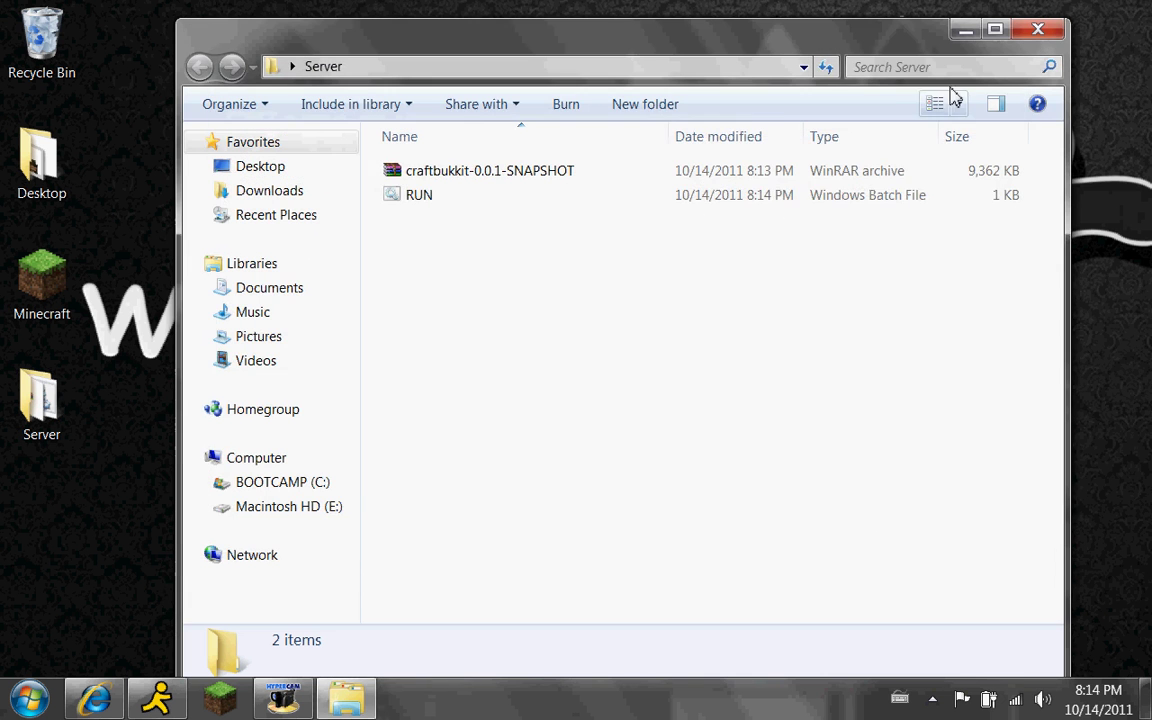
pyautogui.doubleClick(406, 199)
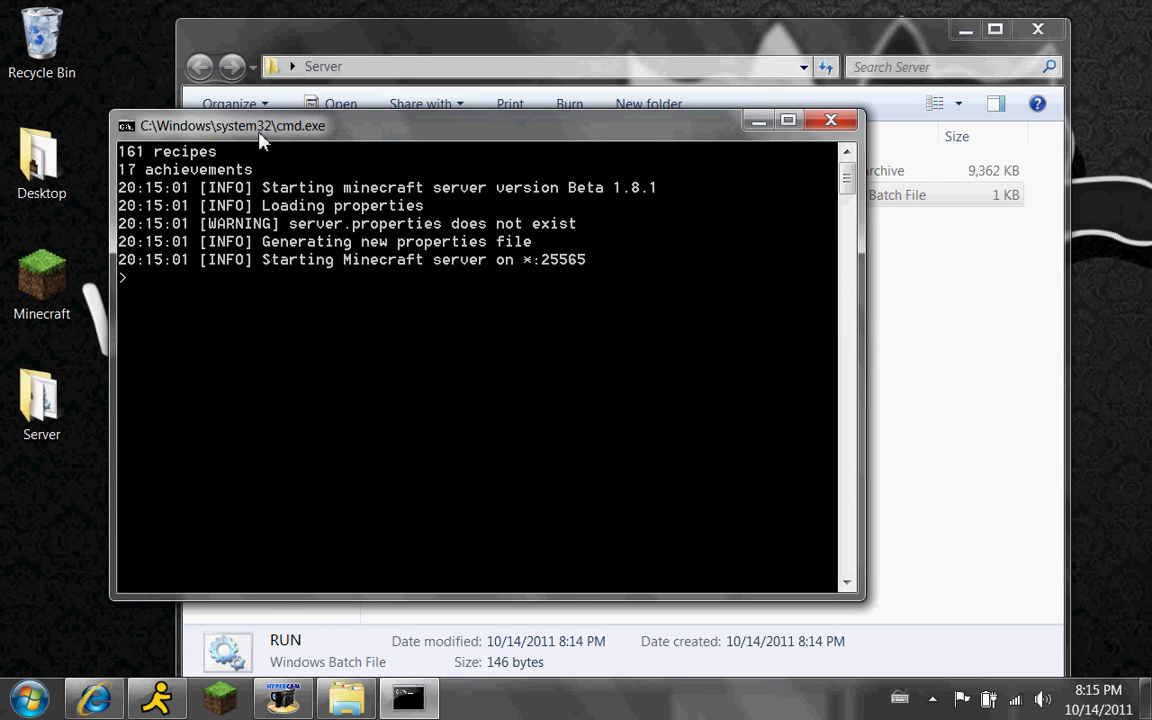
pyautogui.moveTo(232, 117); pyautogui.dragTo(277, 62)
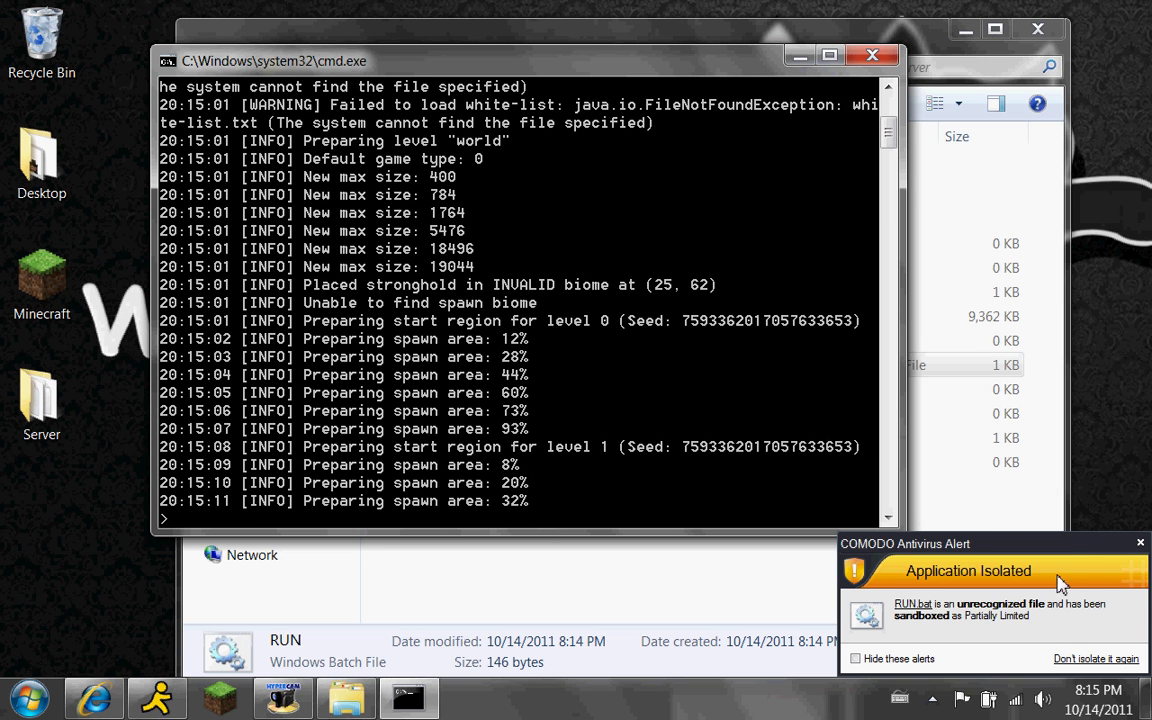
pyautogui.click(1139, 545)
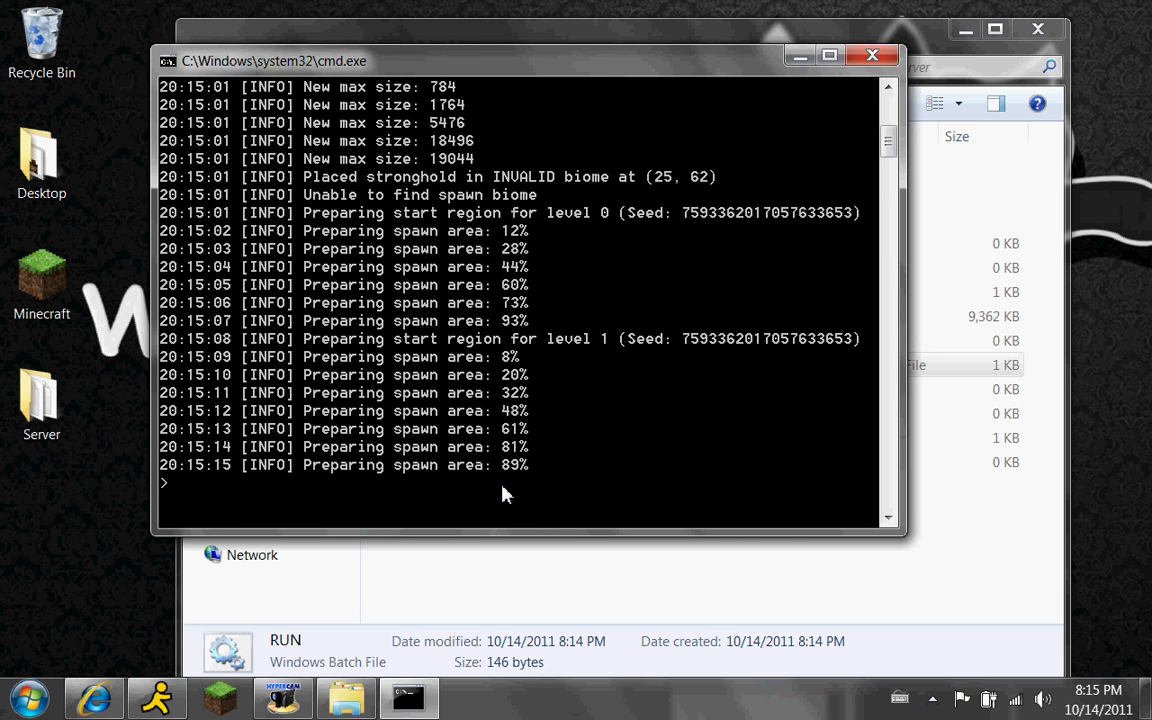
# - Watch the server console until world preparation reports Done, then move the console aside
pyautogui.scroll(-5, 505, 491)
pyautogui.scroll(15, 512, 474)
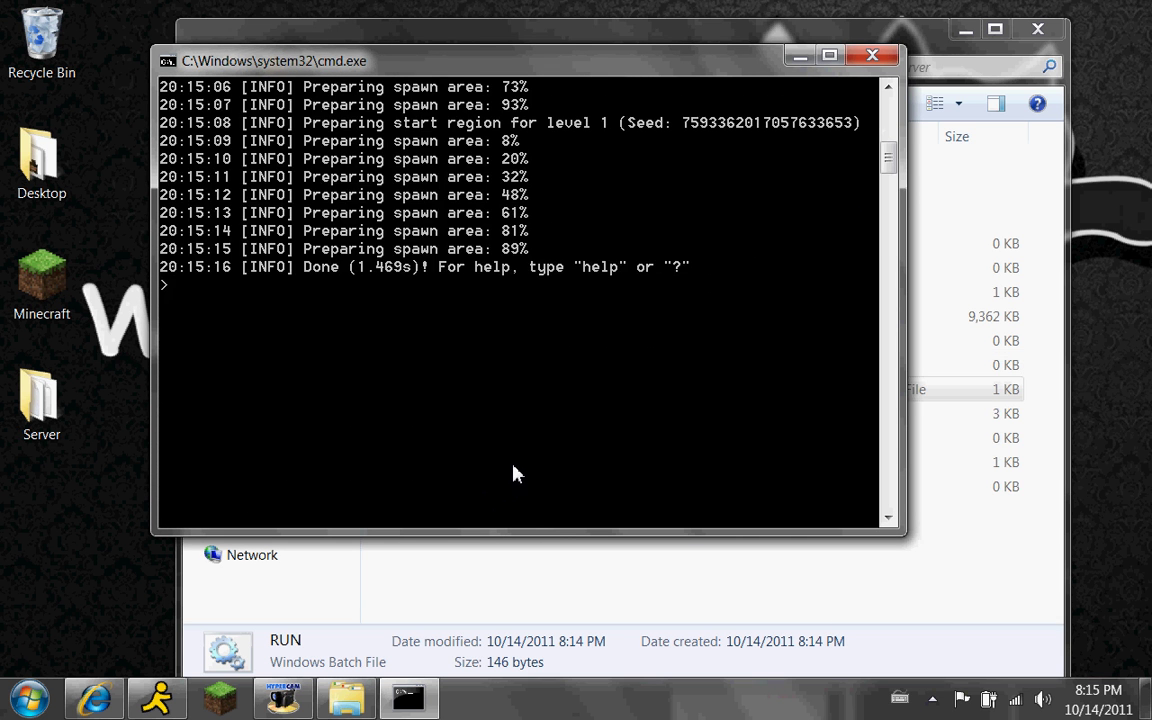
pyautogui.scroll(-8, 515, 465)
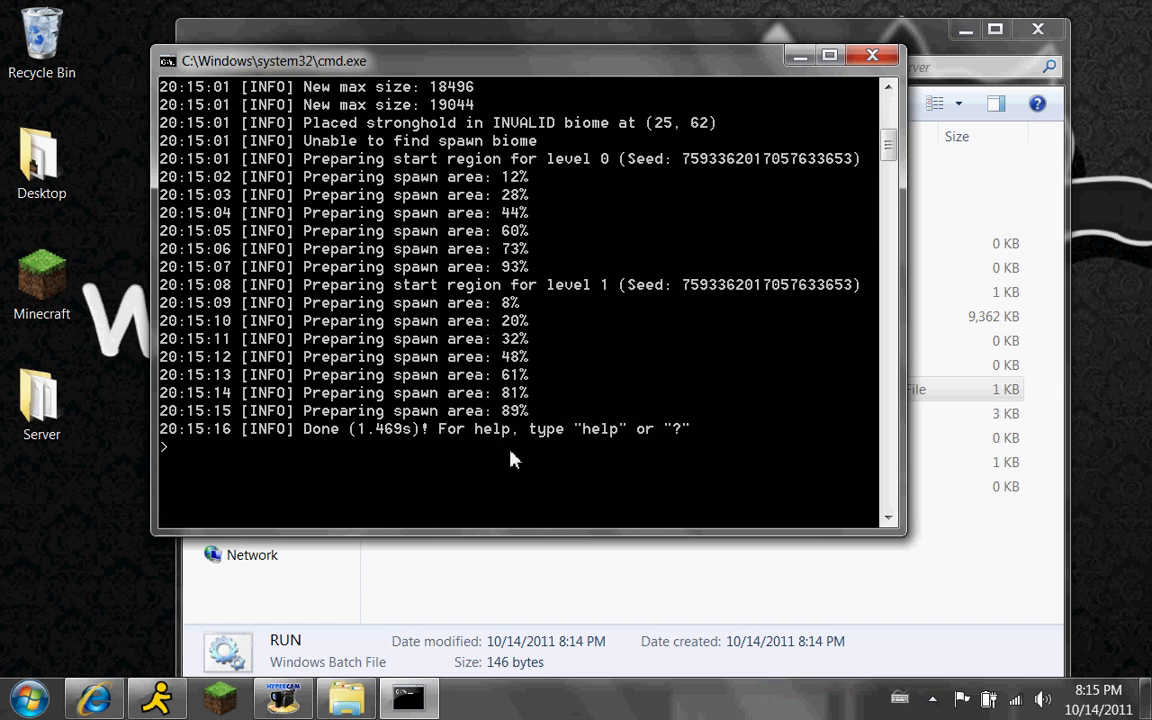
pyautogui.scroll(7, 507, 437)
pyautogui.scroll(-6, 476, 390)
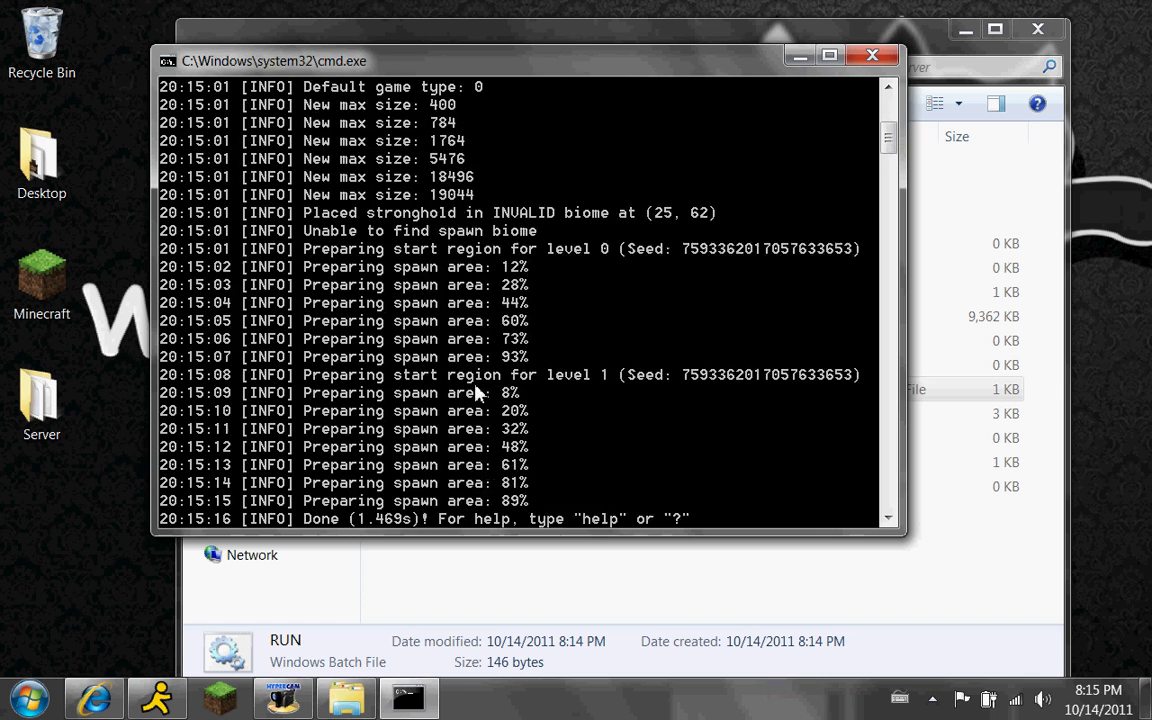
pyautogui.scroll(1, 418, 378)
pyautogui.scroll(-3, 418, 378)
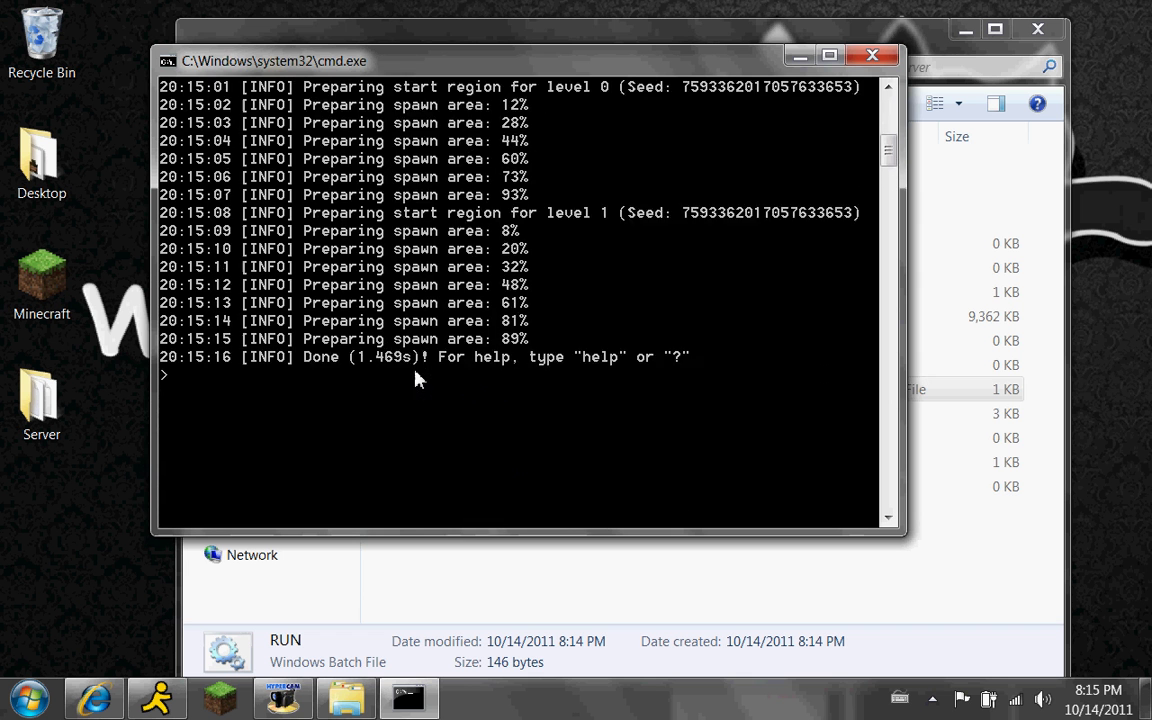
pyautogui.scroll(3, 417, 378)
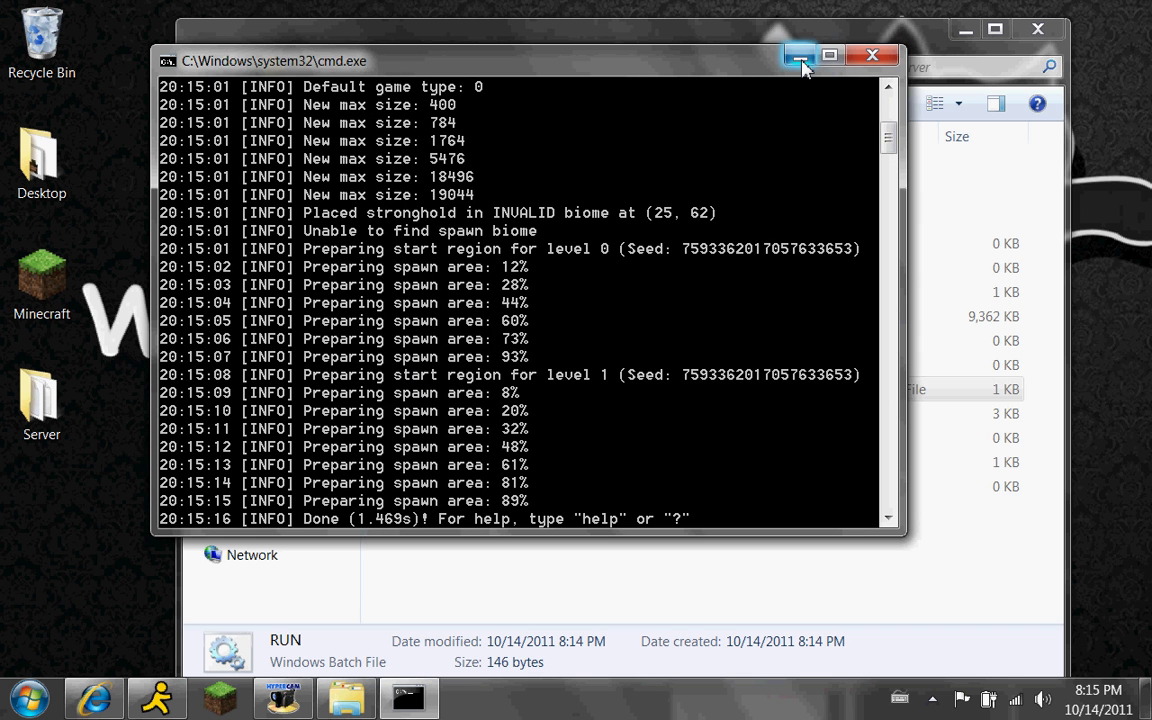
pyautogui.moveTo(709, 64); pyautogui.dragTo(331, 100)
# - Inspect the generated plugins and world folders, then choose Open with for the server PROPERTIES file
pyautogui.click(399, 36)
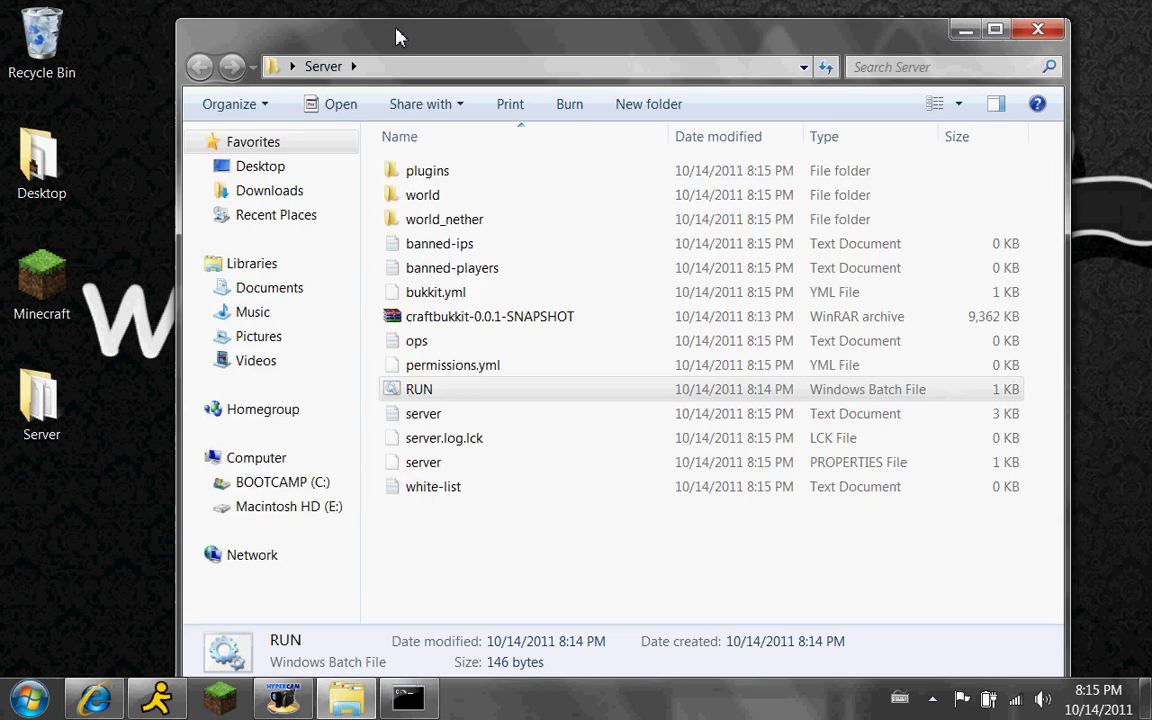
pyautogui.click(427, 532)
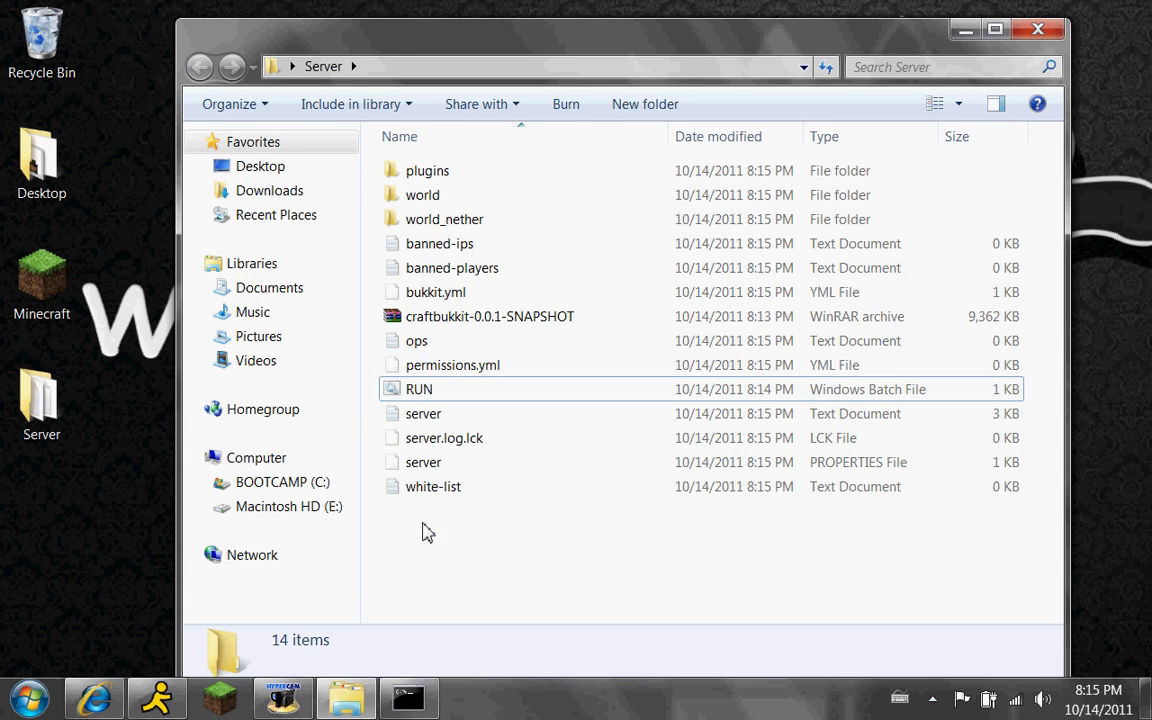
pyautogui.click(410, 172)
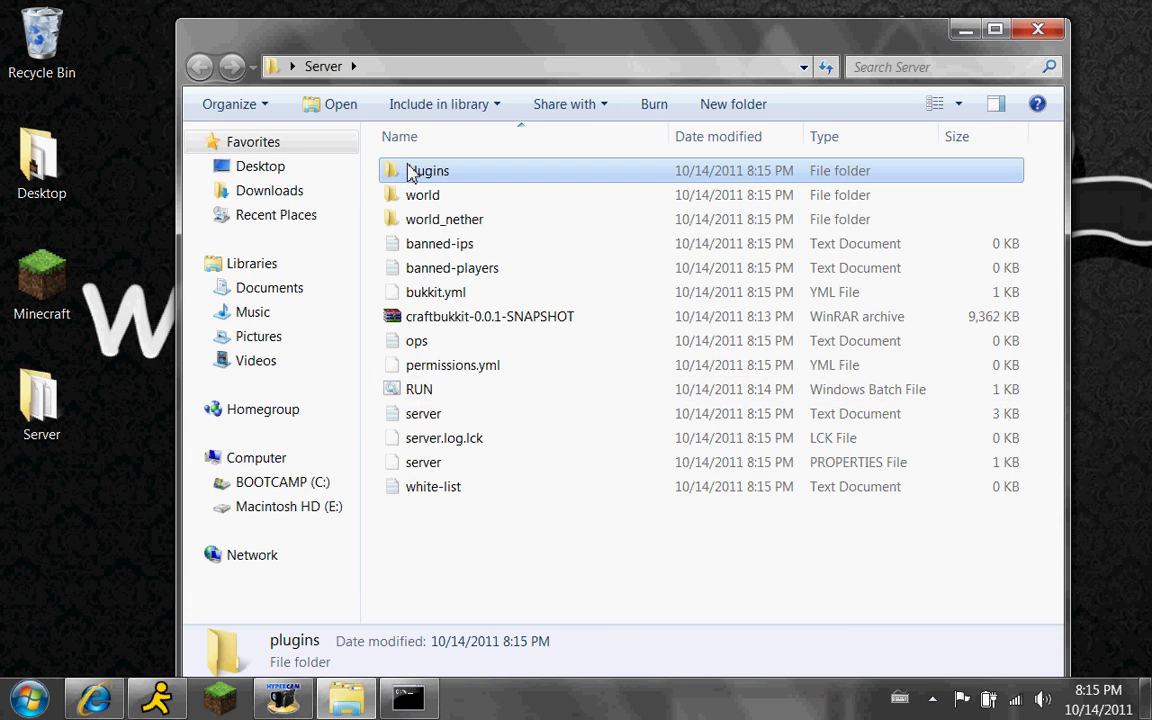
pyautogui.doubleClick(410, 172)
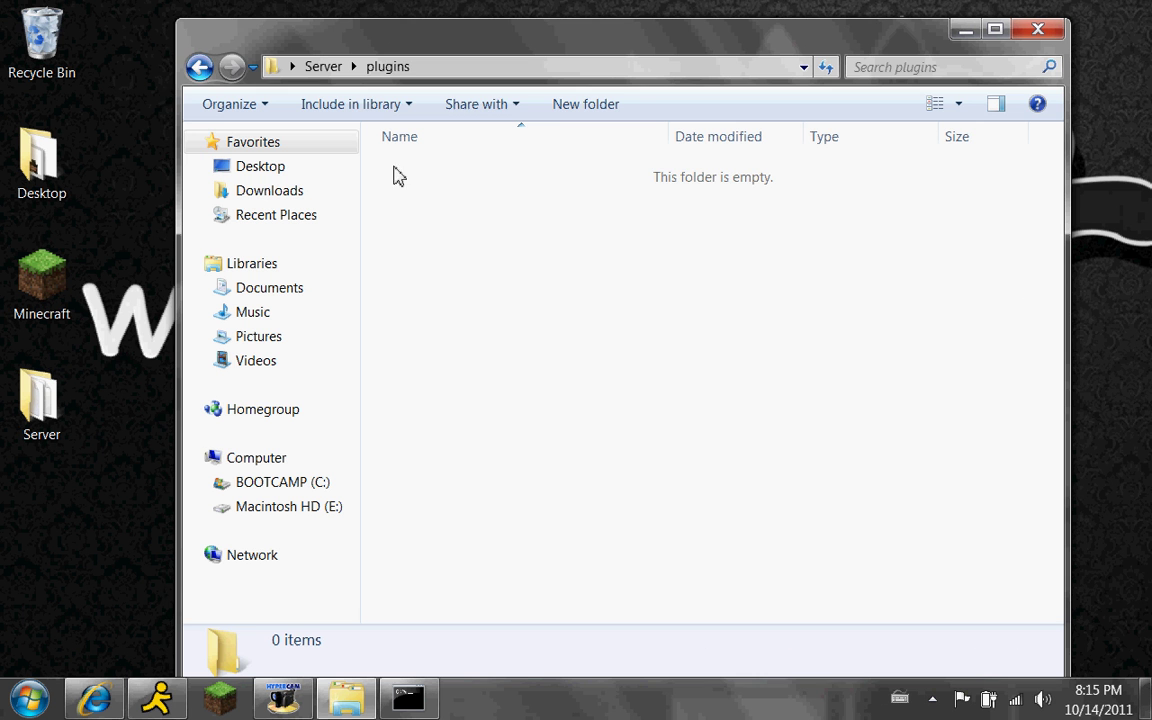
pyautogui.click(199, 67)
pyautogui.doubleClick(434, 193)
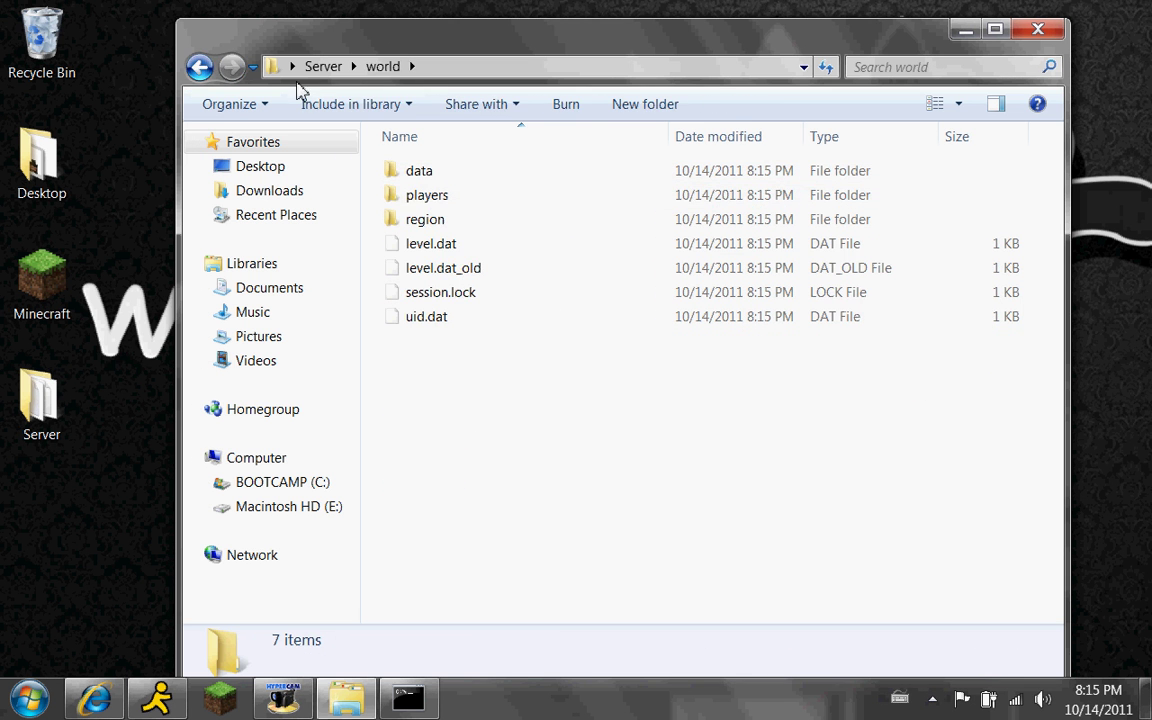
pyautogui.click(204, 66)
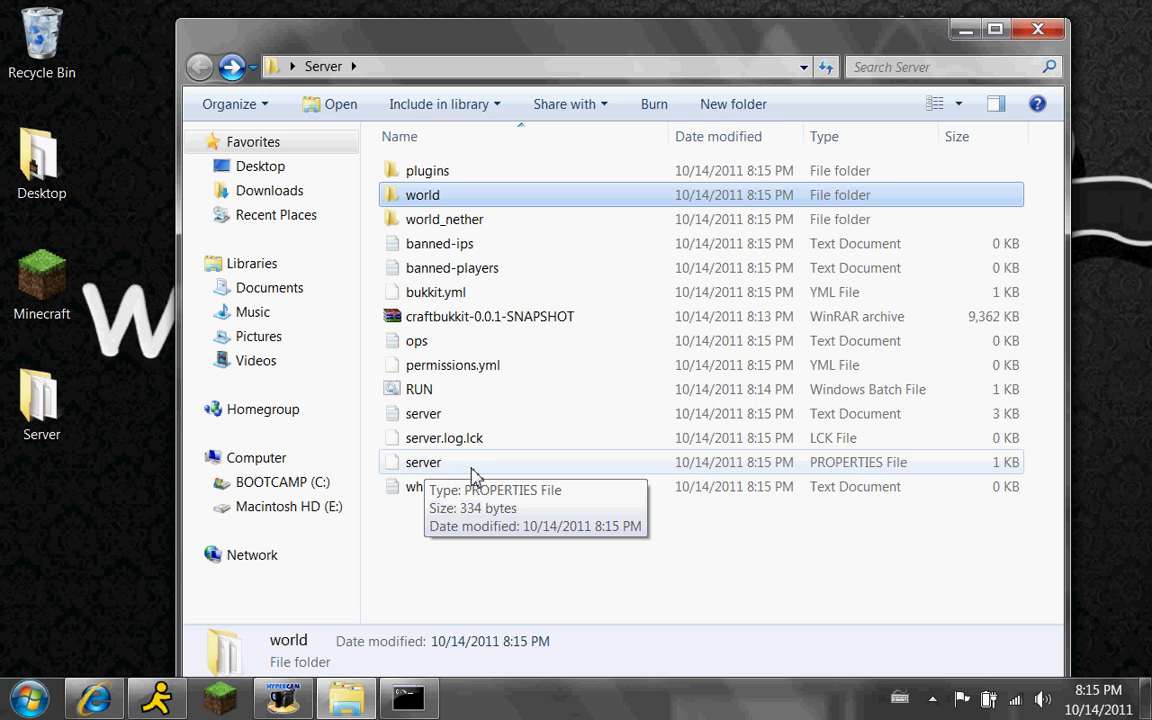
pyautogui.rightClick(435, 465)
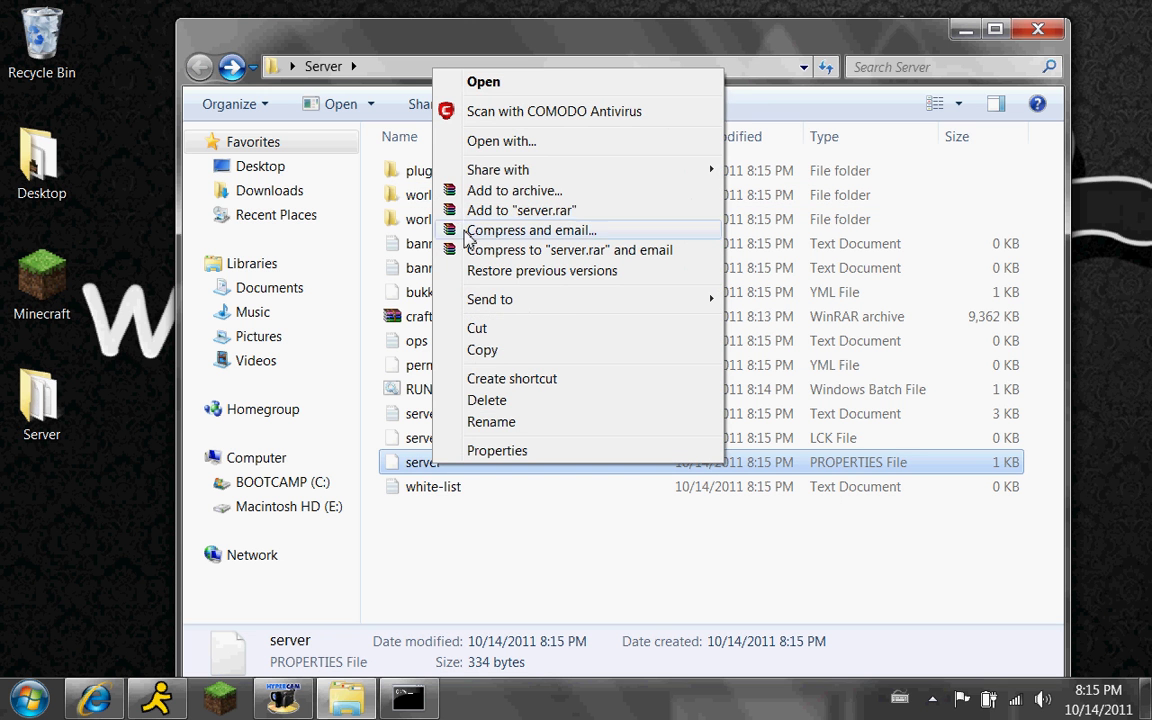
pyautogui.click(465, 143)
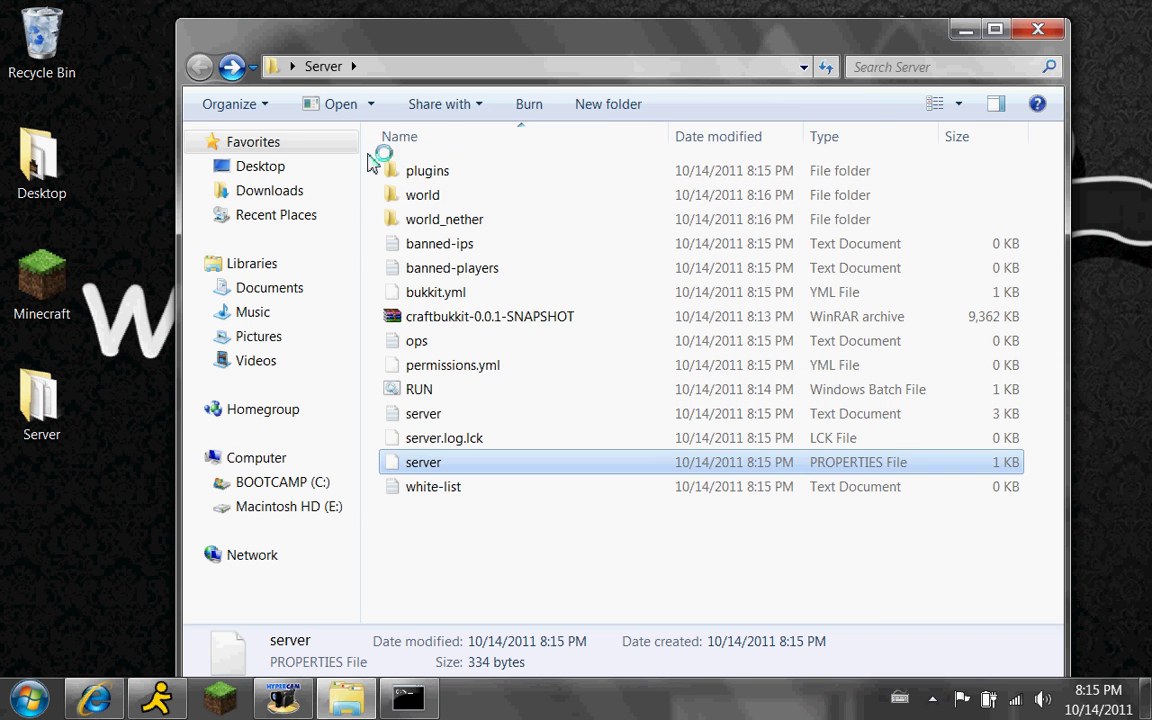
# - Open server.properties in Notepad and open the incoming AIM chat conversation
pyautogui.doubleClick(352, 222)
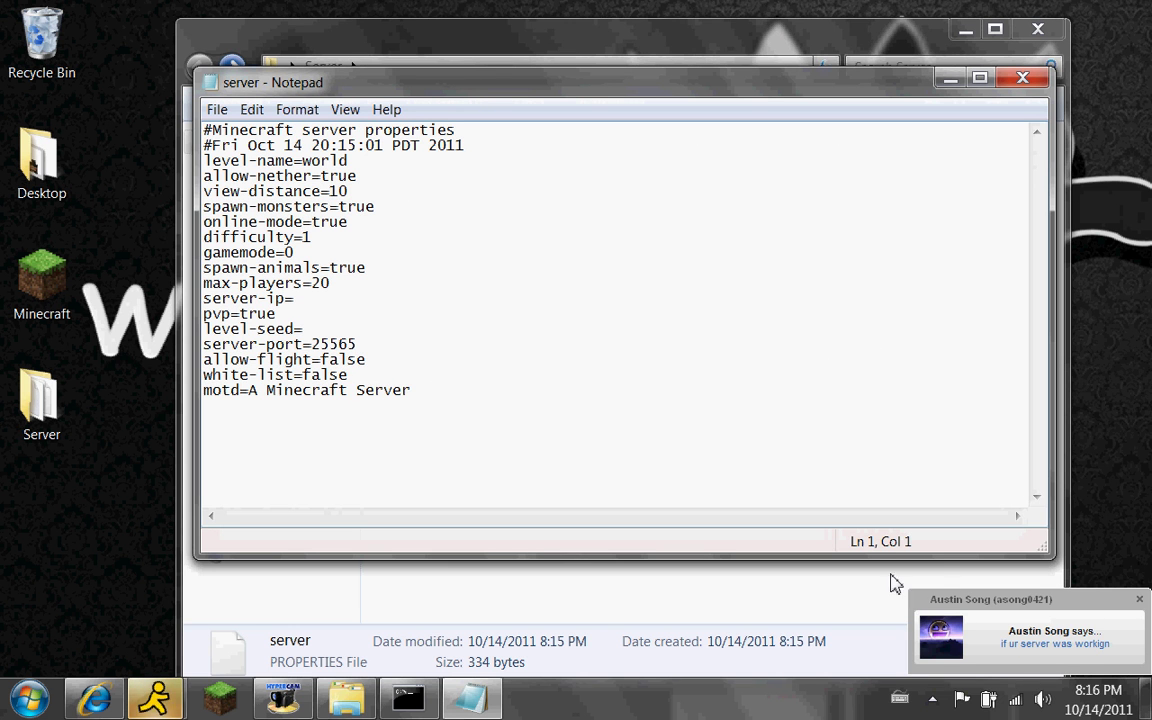
pyautogui.click(1135, 604)
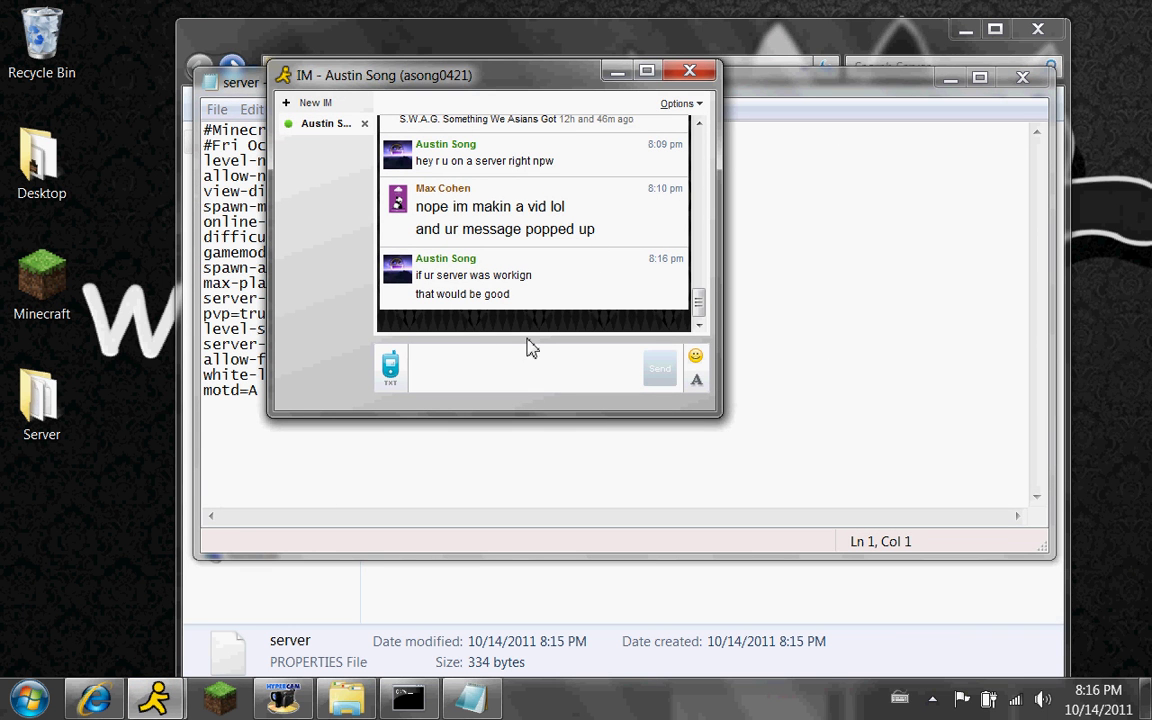
# - Send the AIM chat replies 'im recording' and 'say hi to utube'
pyautogui.click(523, 374)
pyautogui.write('im recordi')
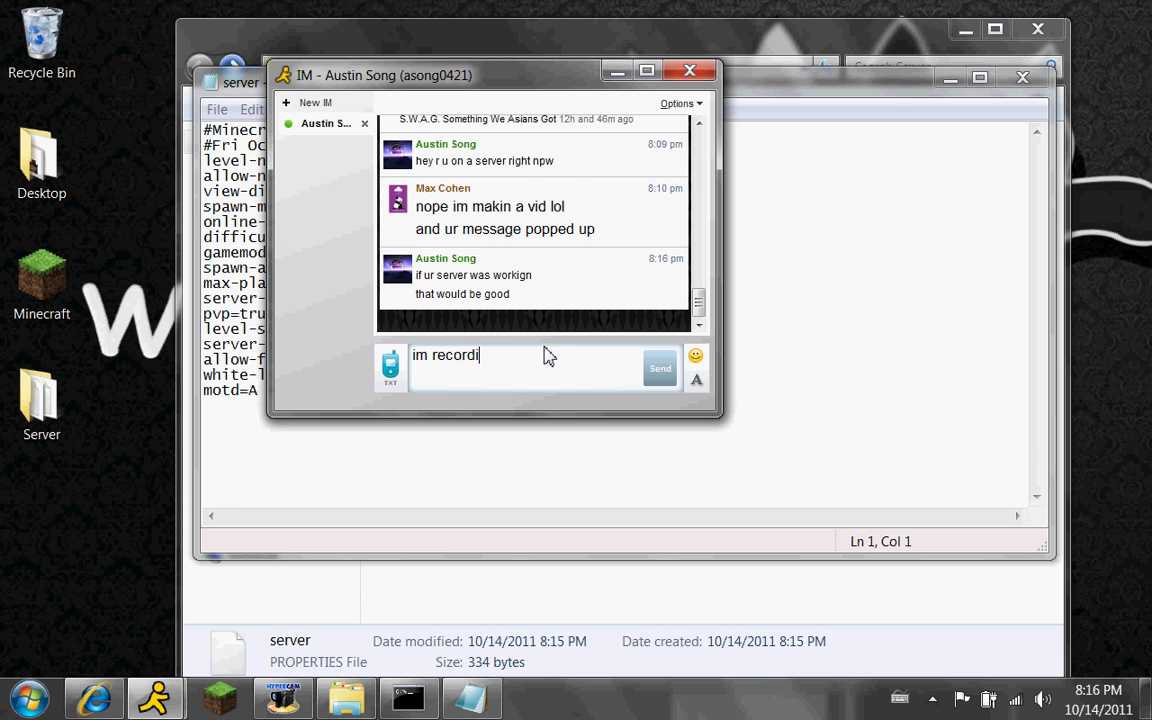
pyautogui.write('ng')
pyautogui.press('Return')
pyautogui.write('say')
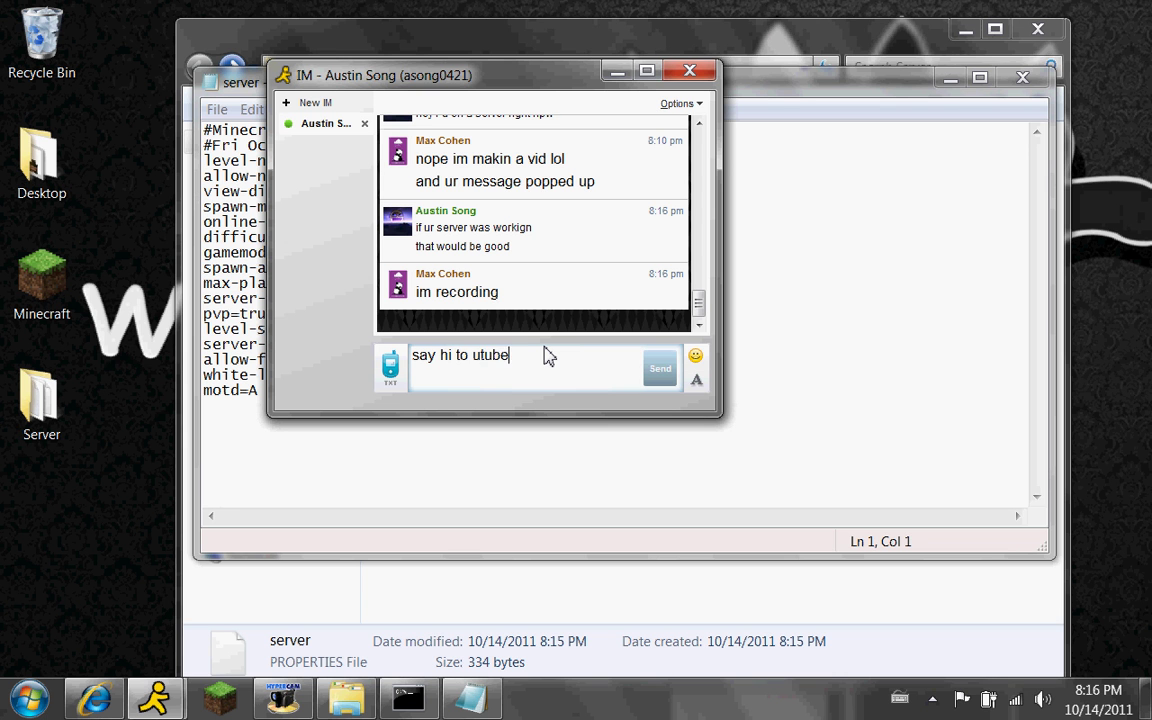
pyautogui.write(' hi to utube')
pyautogui.press('Return')
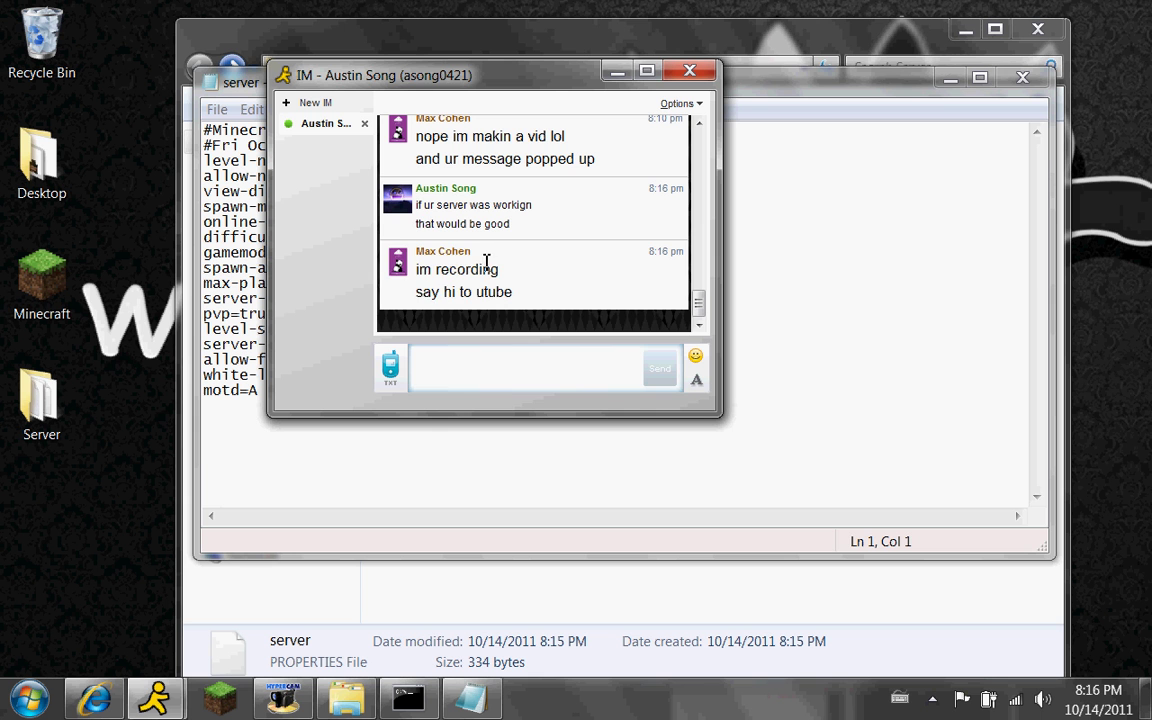
# - Hide the AIM chat window and nudge the Notepad server properties window into place
pyautogui.moveTo(517, 293); pyautogui.dragTo(355, 240)
pyautogui.doubleClick(480, 205)
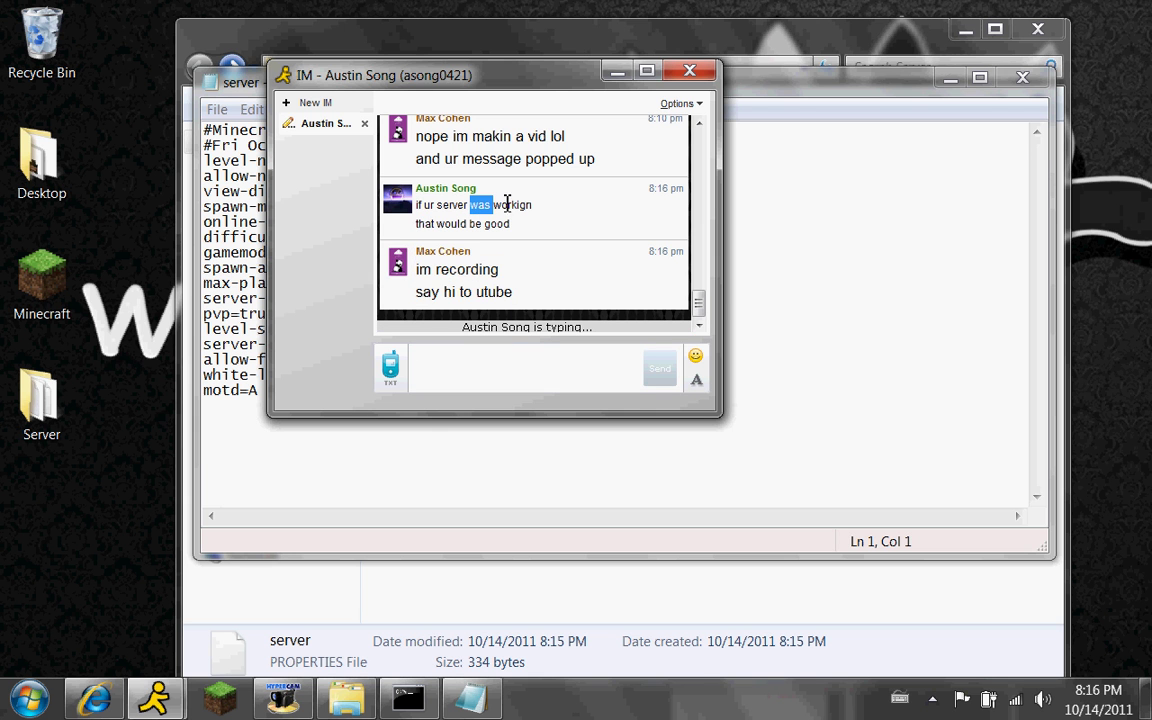
pyautogui.click(614, 71)
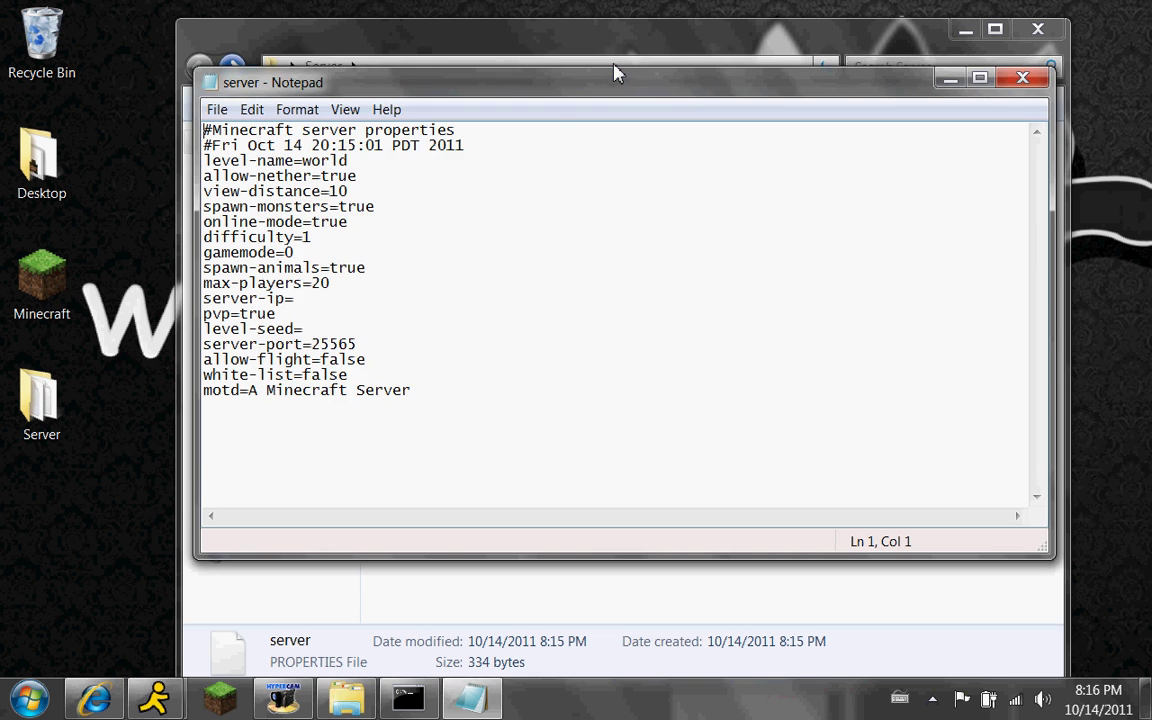
pyautogui.moveTo(529, 92)
pyautogui.mouseDown()
pyautogui.moveTo(540, 77)
pyautogui.moveTo(524, 72)
pyautogui.mouseUp()
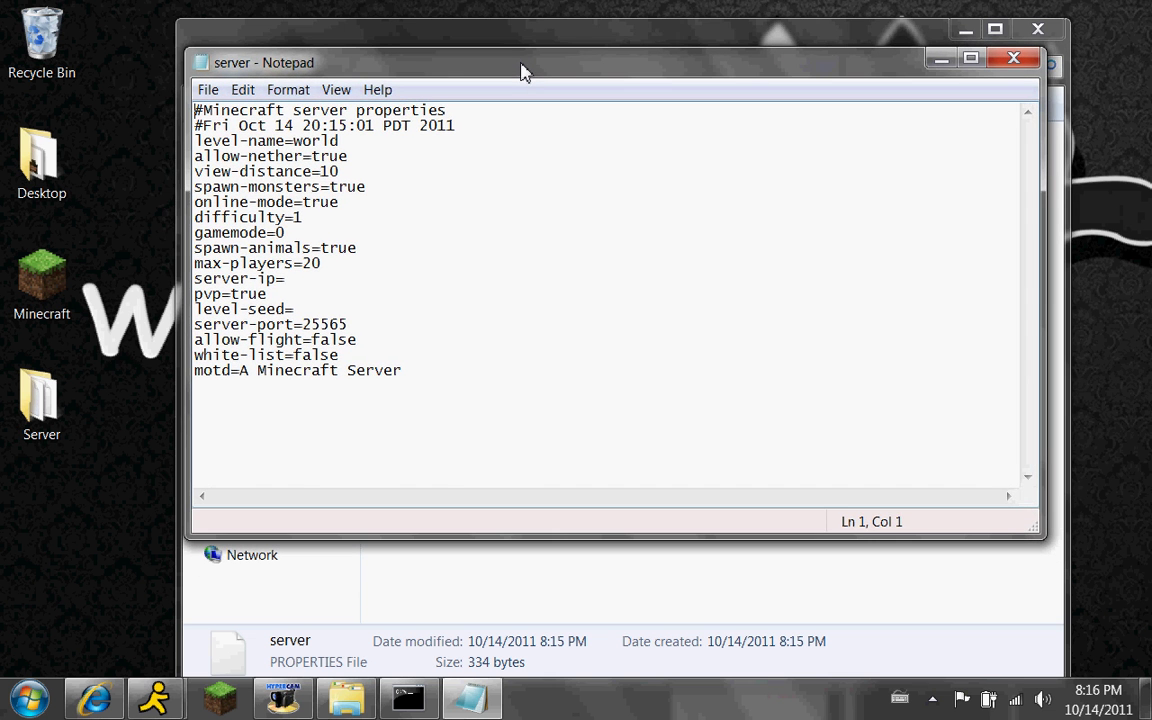
pyautogui.moveTo(363, 427); pyautogui.dragTo(195, 110)
pyautogui.click(489, 242)
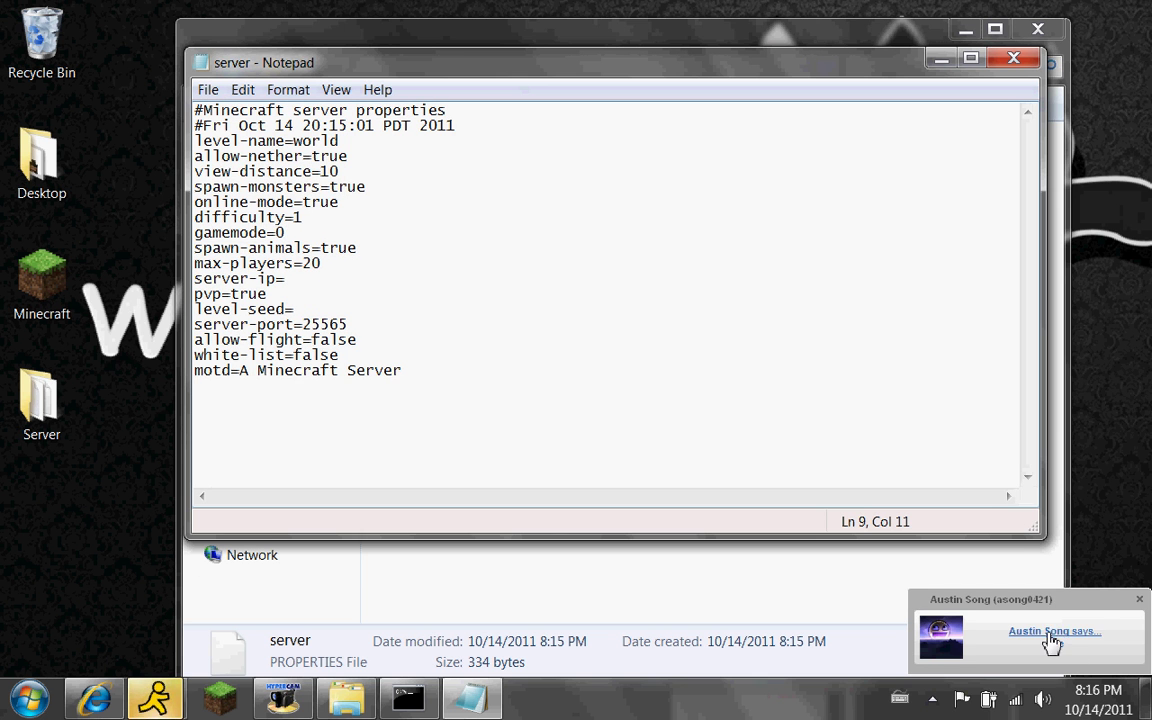
# - Dismiss the chat notifications and send a smiley emoticon in the AIM conversation
pyautogui.click(1140, 600)
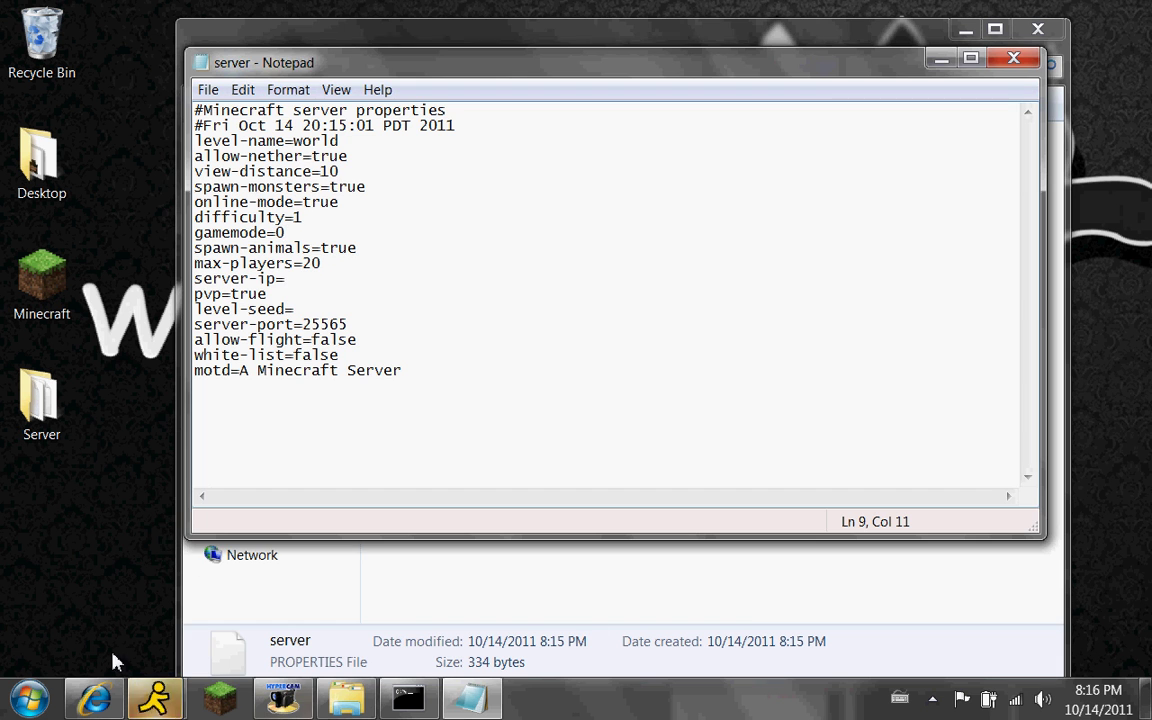
pyautogui.click(155, 698)
pyautogui.click(458, 606)
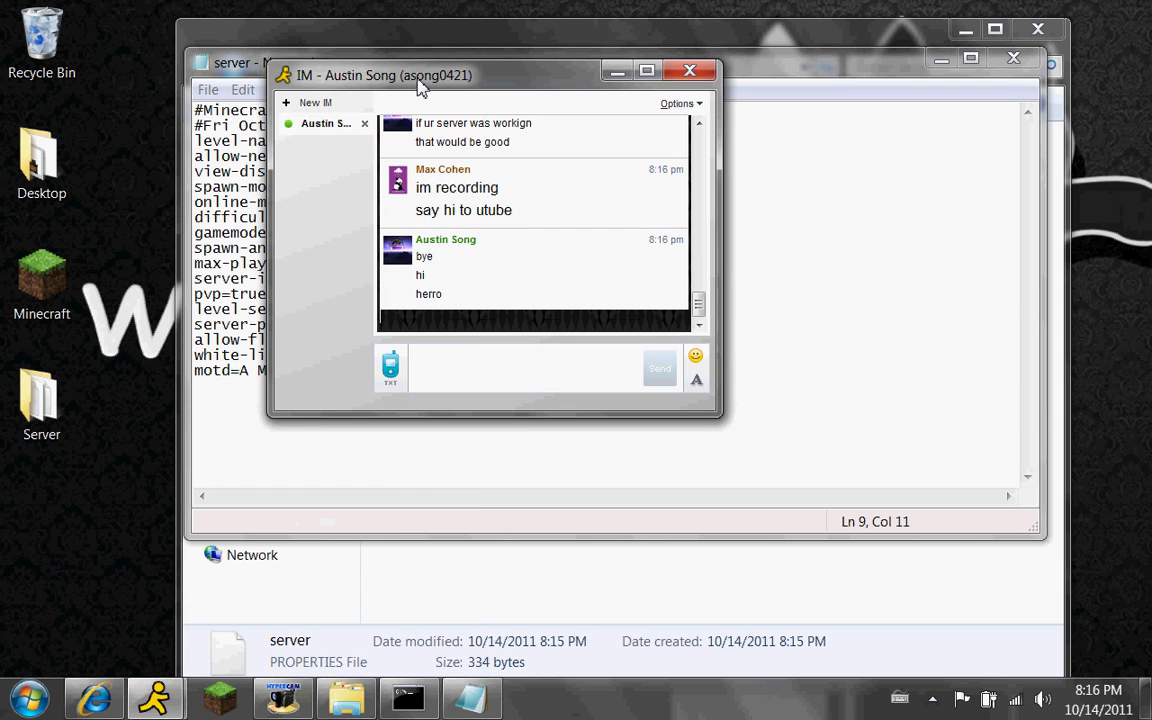
pyautogui.click(483, 356)
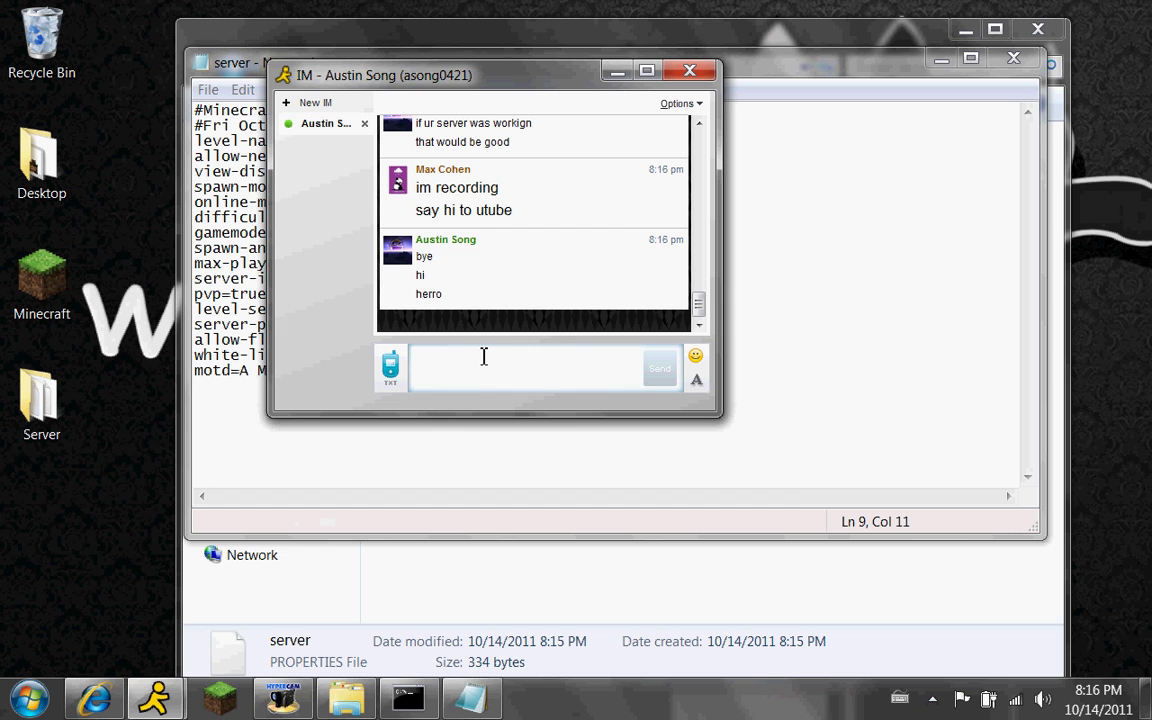
pyautogui.moveTo(421, 293); pyautogui.dragTo(420, 347)
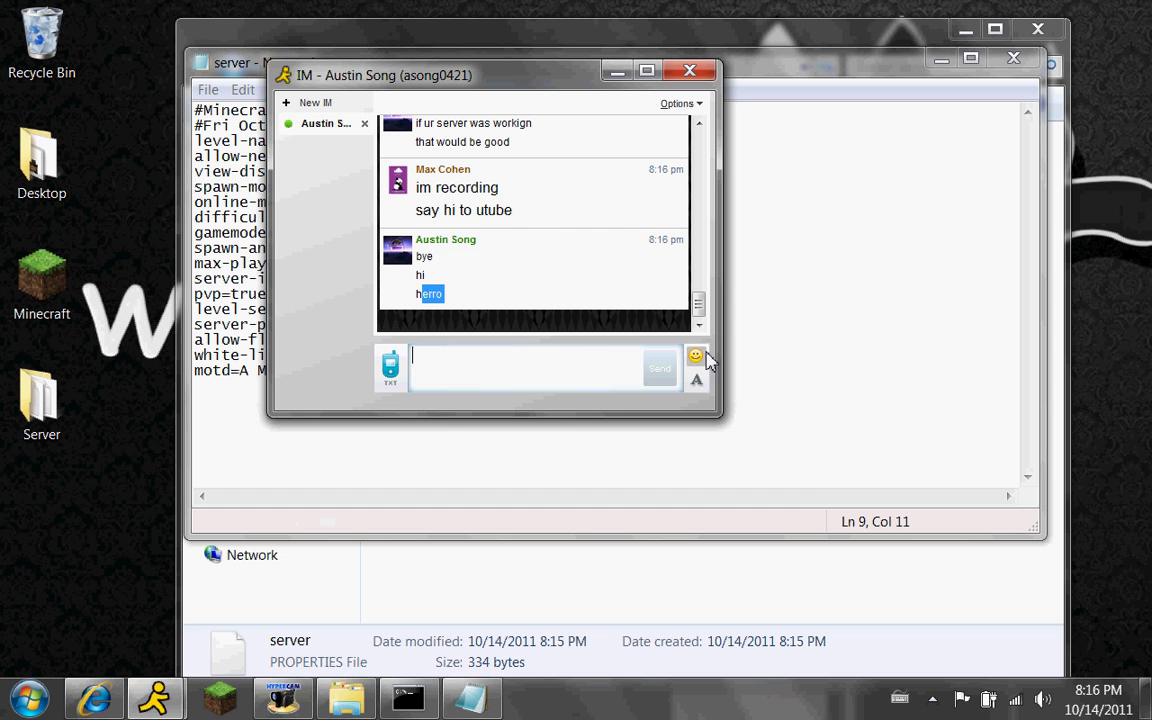
pyautogui.click(695, 355)
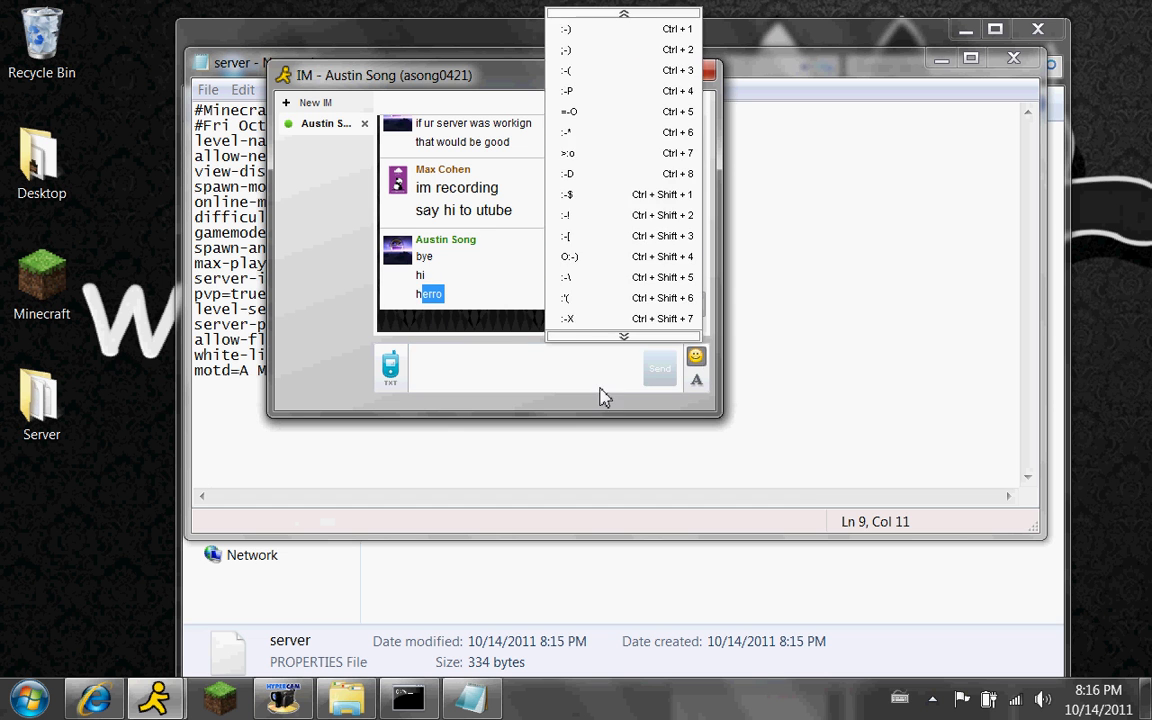
pyautogui.click(566, 236)
pyautogui.press('Return')
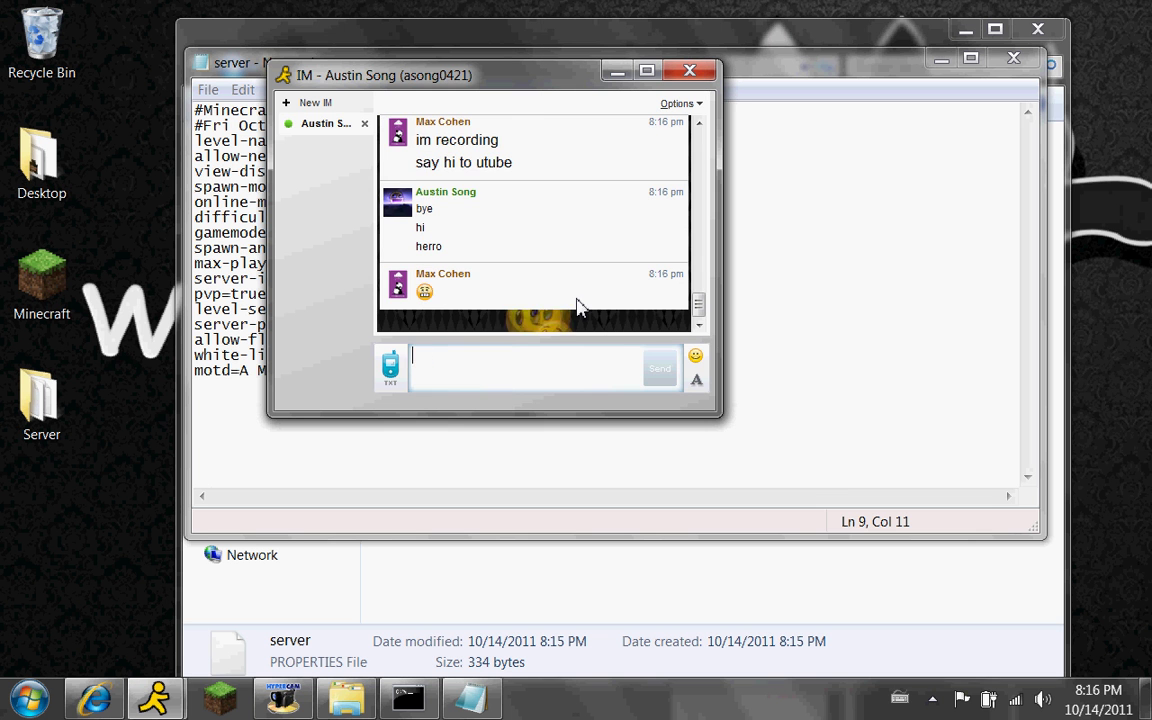
pyautogui.click(617, 72)
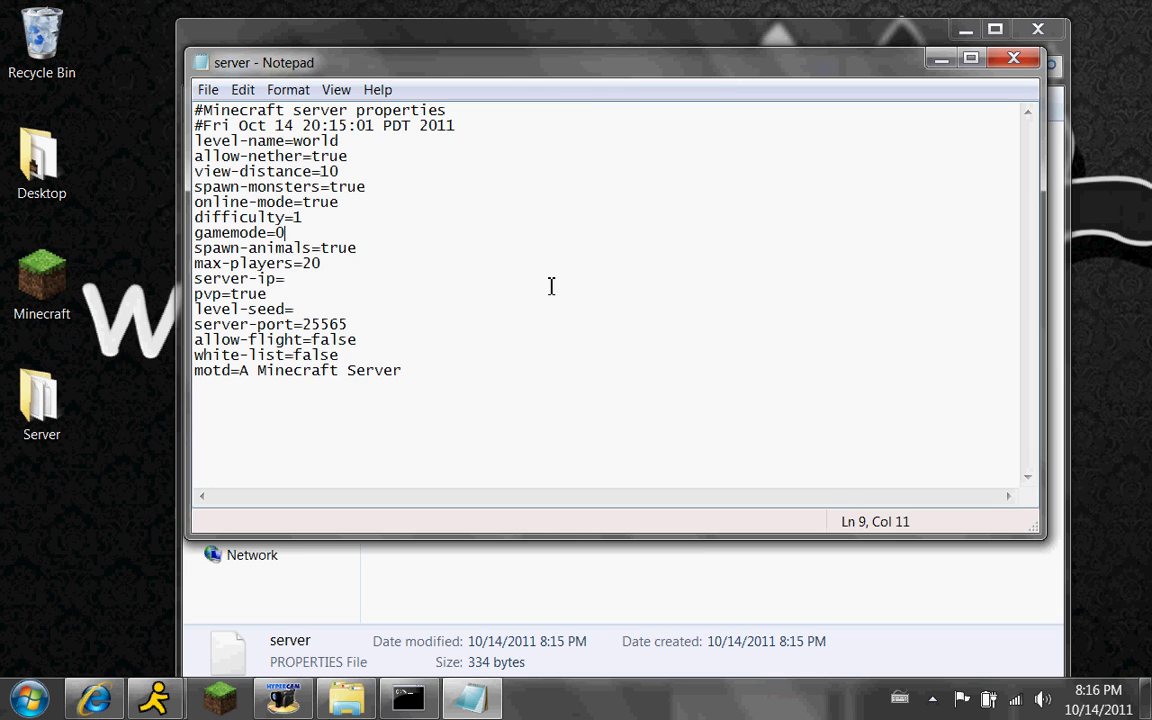
pyautogui.click(434, 386)
pyautogui.moveTo(411, 370); pyautogui.dragTo(222, 355)
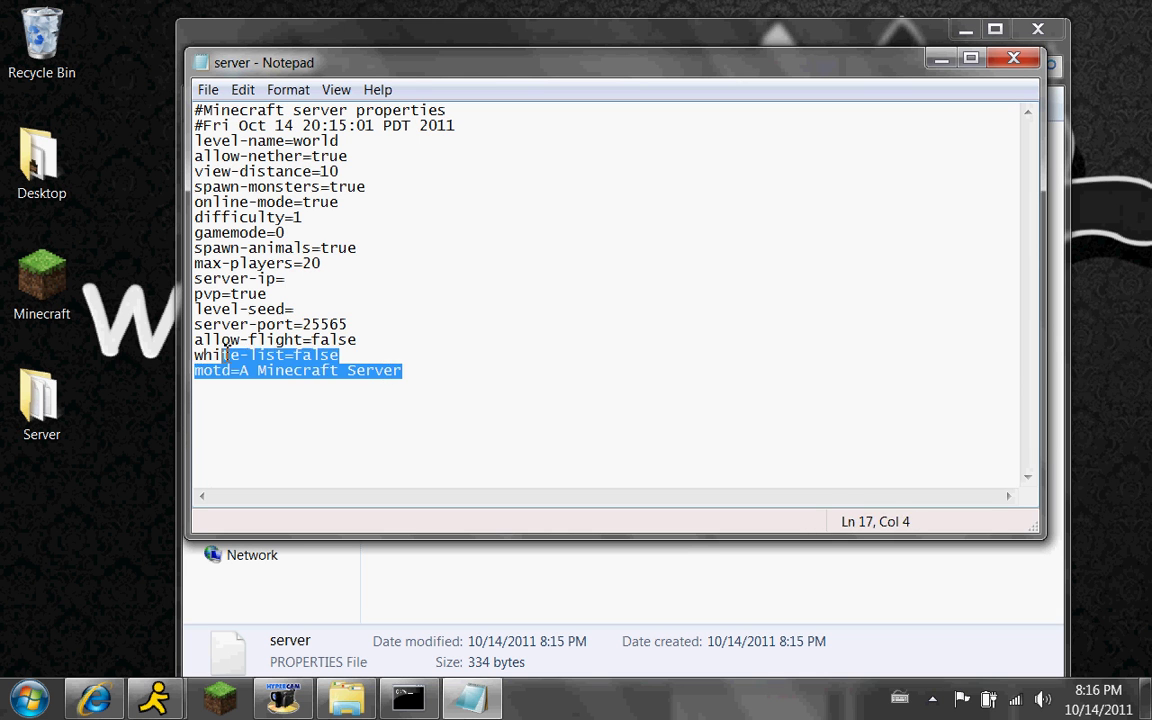
pyautogui.click(684, 199)
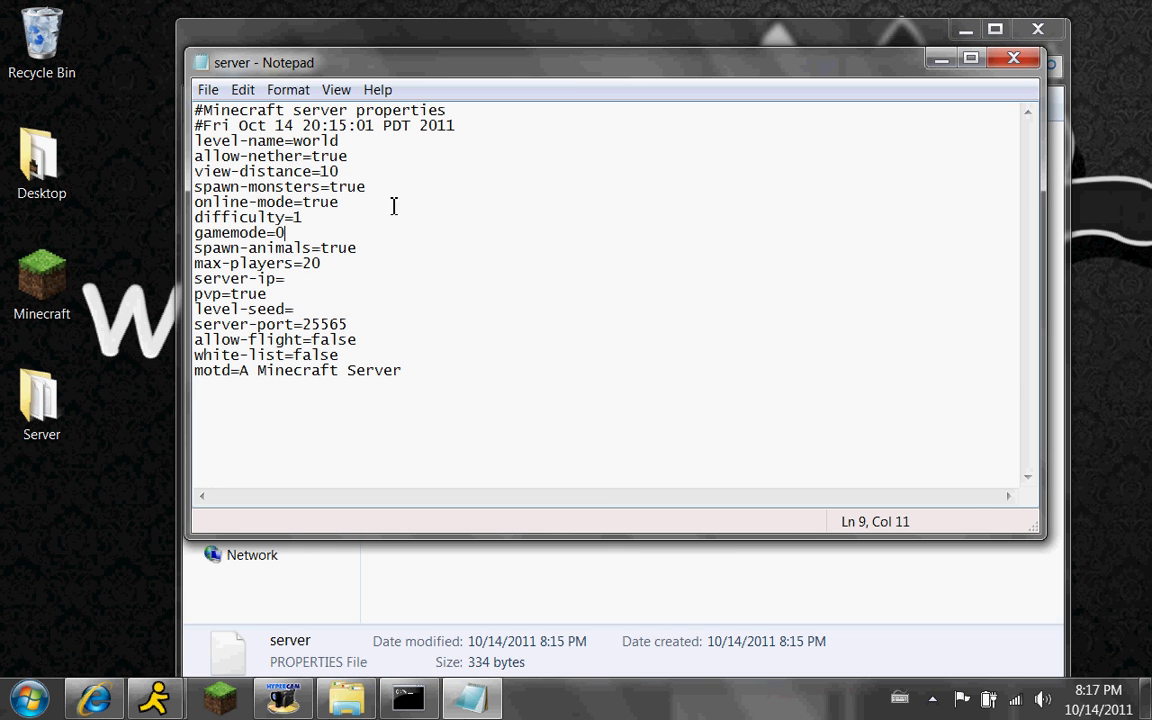
pyautogui.moveTo(840, 55); pyautogui.dragTo(800, 49)
pyautogui.moveTo(205, 44); pyautogui.dragTo(219, 31)
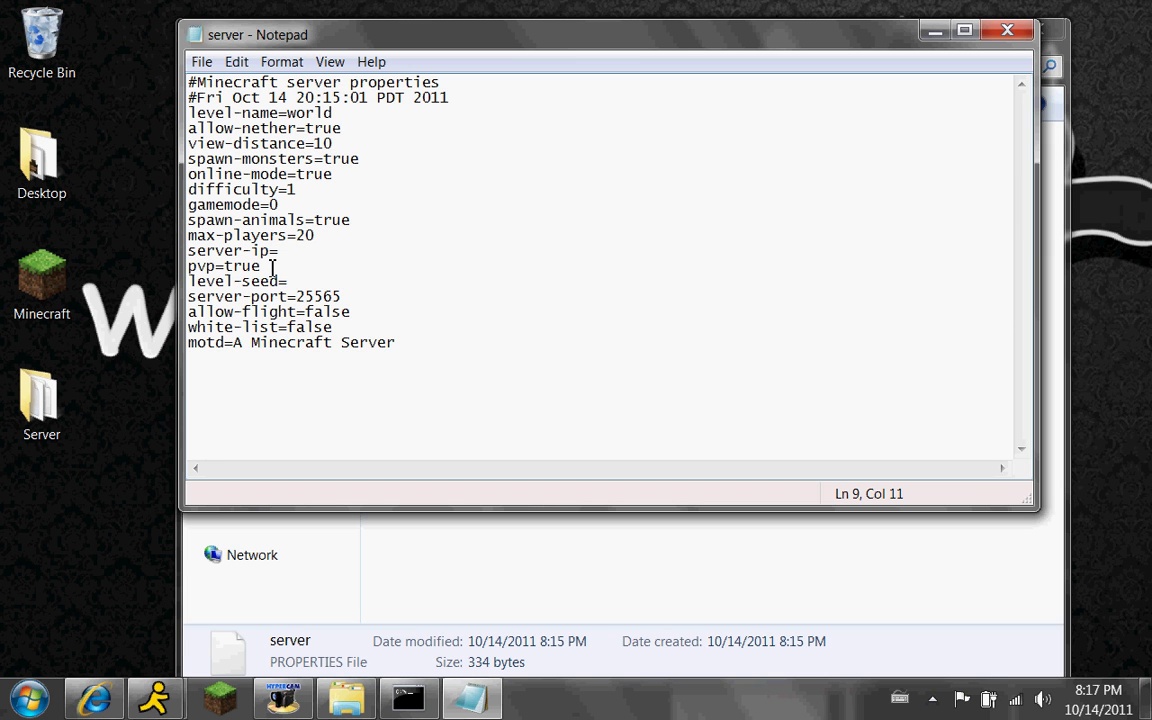
pyautogui.click(537, 361)
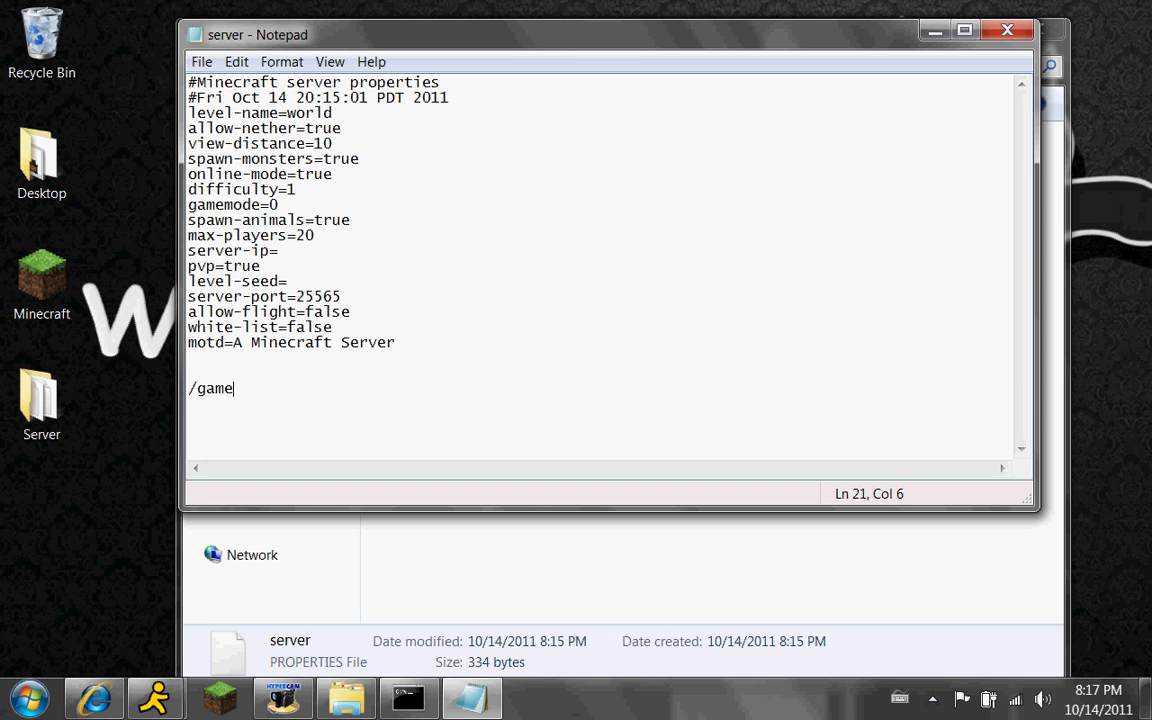
pyautogui.write('/gamemide')
pyautogui.write('ode ur name')
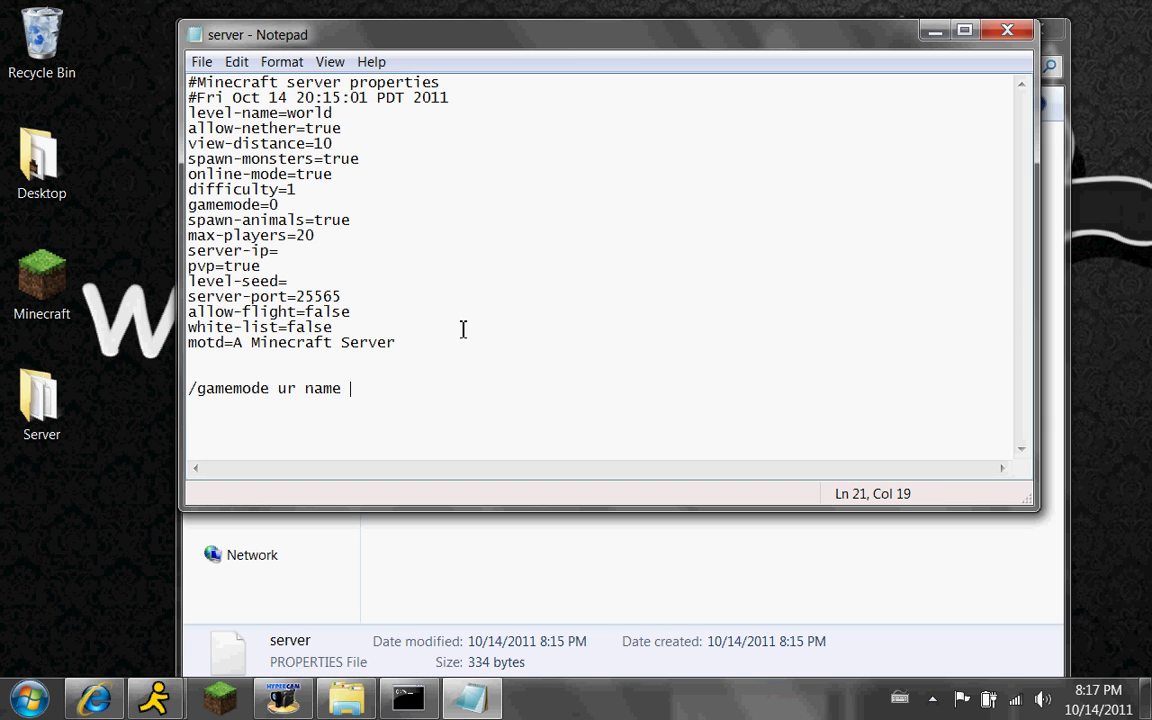
pyautogui.write(' 1')
pyautogui.press('BackSpace')
pyautogui.press('BackSpace')
pyautogui.press('BackSpace')
pyautogui.press('BackSpace')
pyautogui.press('BackSpace')
pyautogui.press('BackSpace')
pyautogui.press('BackSpace')
pyautogui.press('BackSpace')
pyautogui.press('BackSpace')
pyautogui.press('BackSpace')
pyautogui.press('BackSpace')
pyautogui.press('BackSpace')
pyautogui.press('BackSpace')
pyautogui.press('BackSpace')
pyautogui.press('BackSpace')
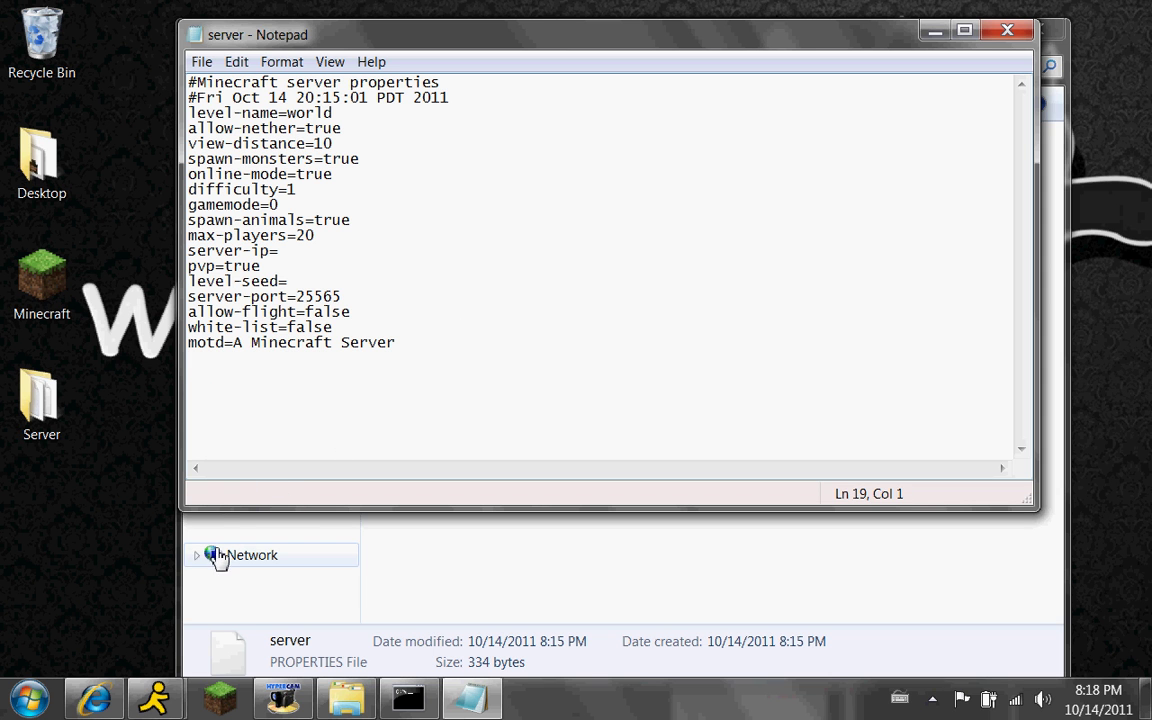
pyautogui.click(32, 698)
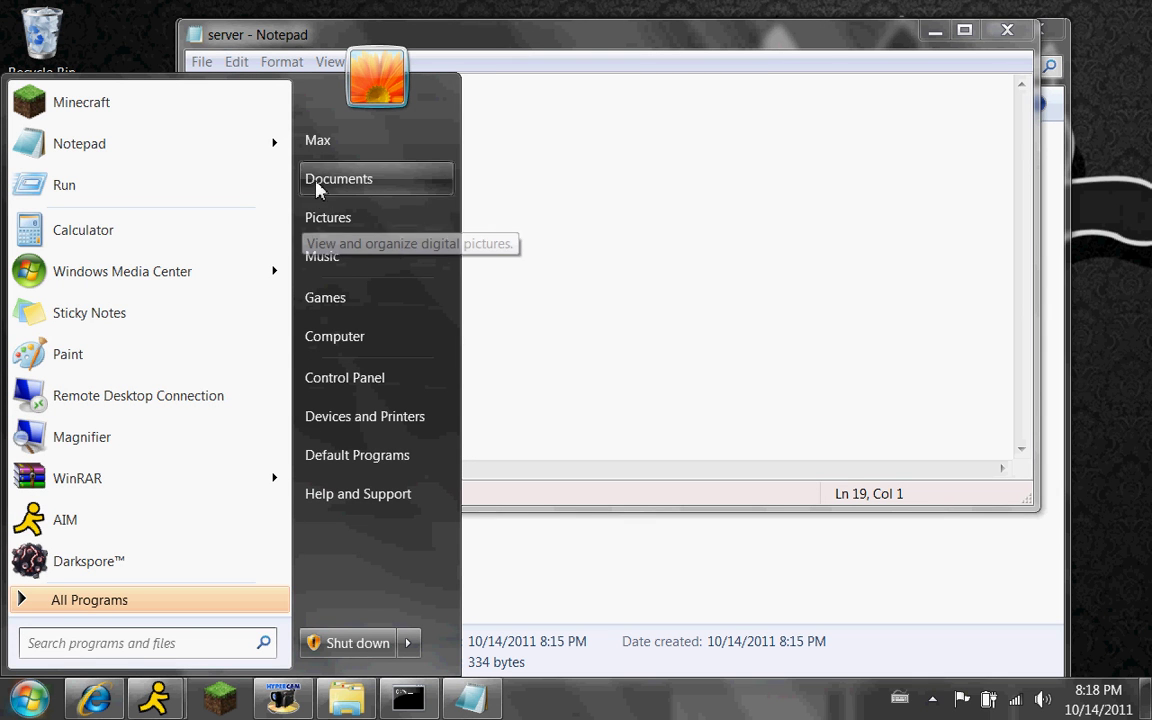
pyautogui.click(345, 336)
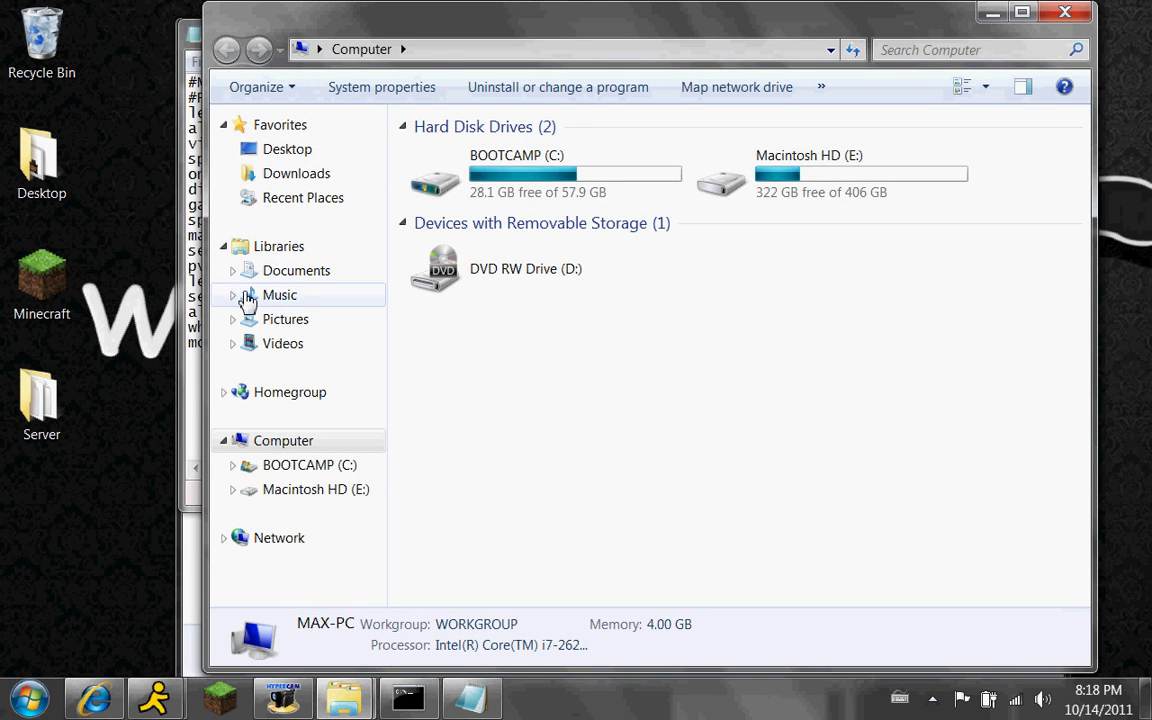
pyautogui.click(266, 540)
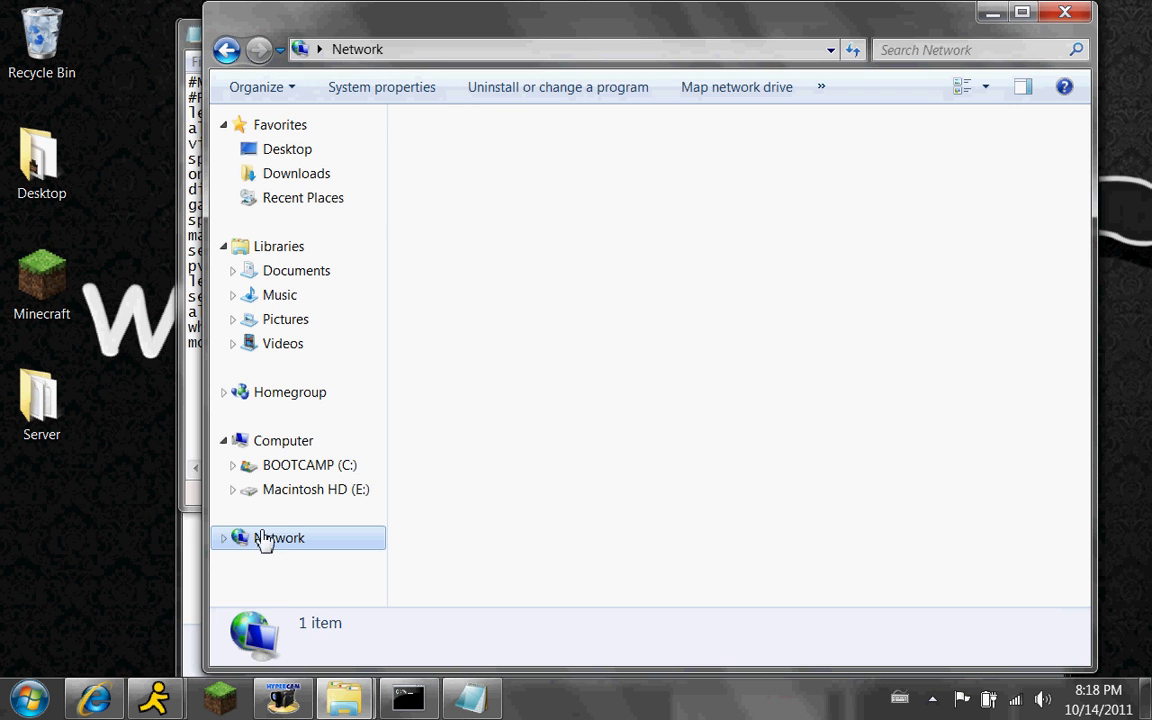
pyautogui.click(1062, 14)
pyautogui.click(403, 267)
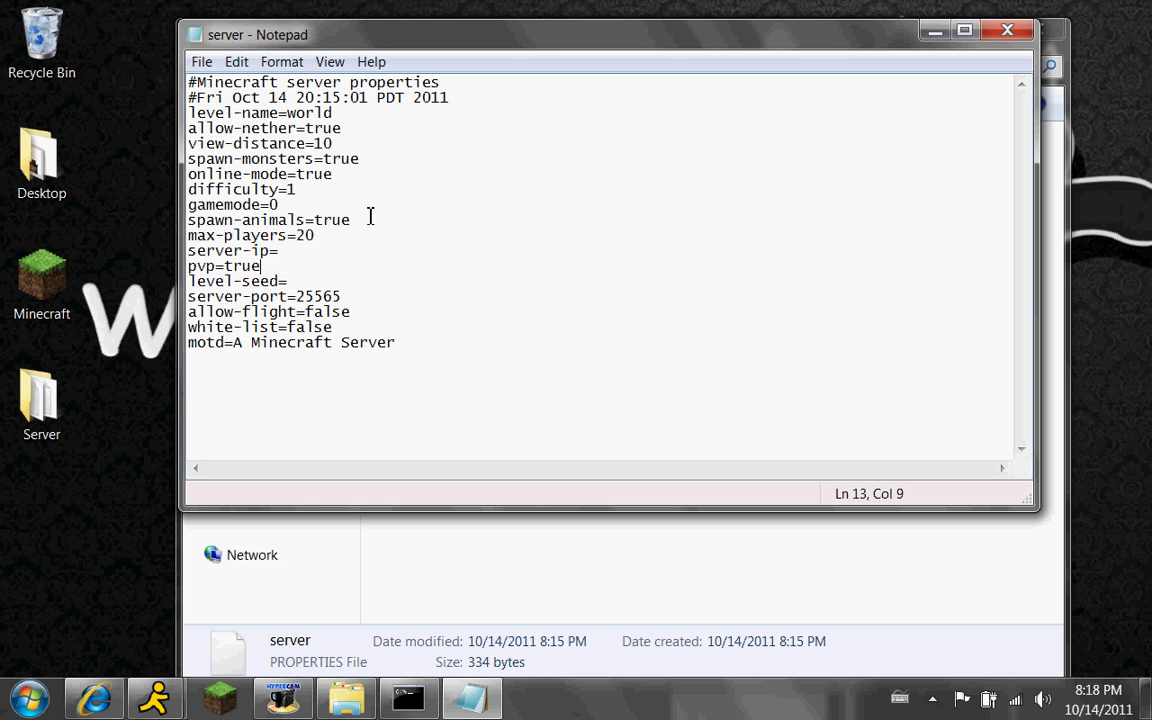
# - Edit server.properties: server-ip 192.168.0.6, max-players 30, difficulty 13
pyautogui.click(292, 252)
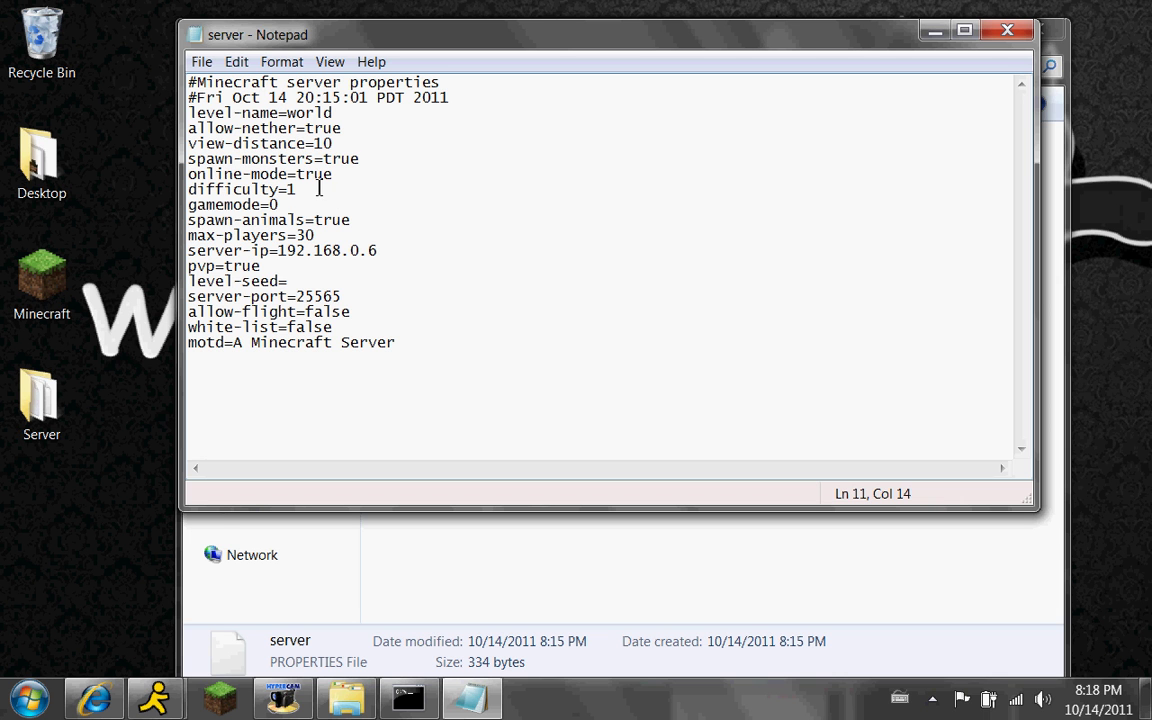
pyautogui.moveTo(190, 174); pyautogui.dragTo(326, 176)
pyautogui.click(336, 188)
pyautogui.write('3')
pyautogui.click(197, 36)
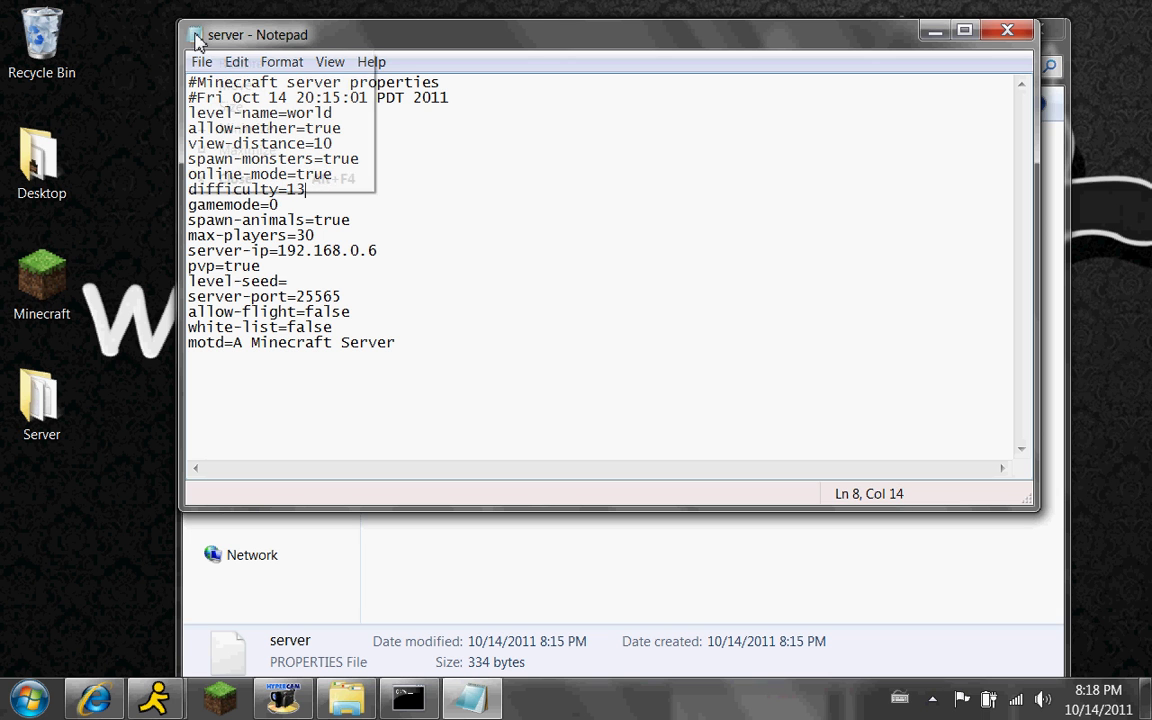
pyautogui.click(200, 38)
pyautogui.moveTo(230, 36)
pyautogui.mouseDown()
pyautogui.moveTo(206, 29)
pyautogui.moveTo(239, 22)
pyautogui.moveTo(245, 50)
pyautogui.moveTo(229, 36)
pyautogui.mouseUp()
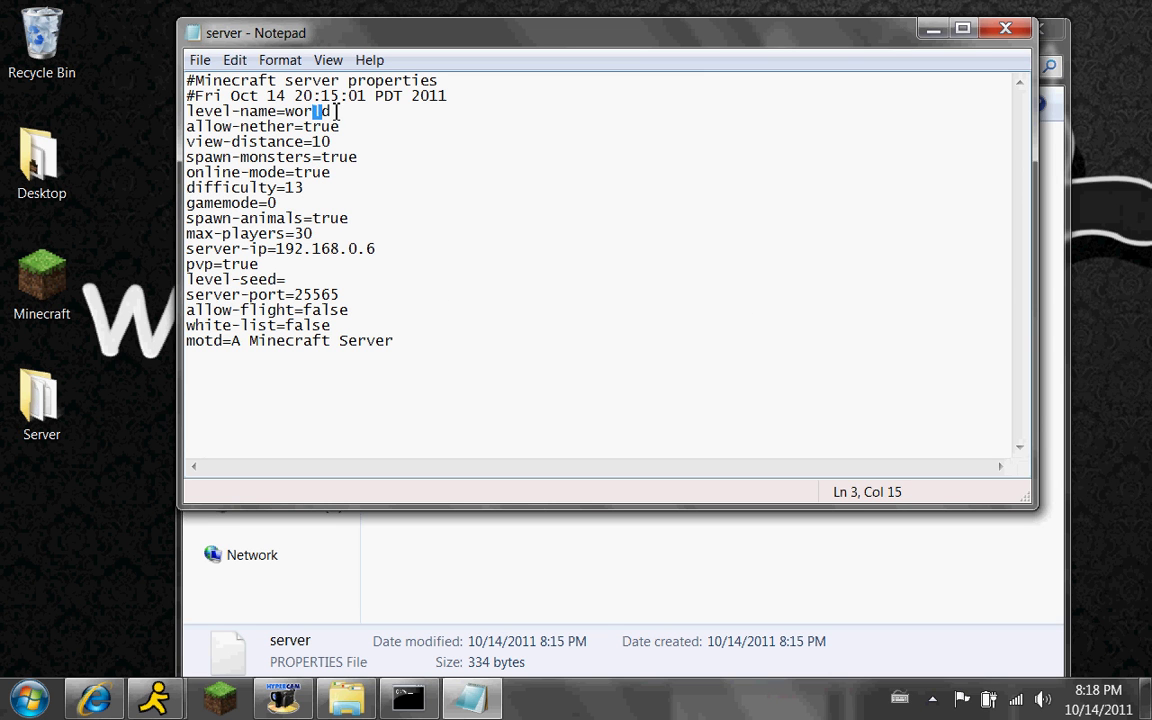
# - Save server.properties and close Notepad
pyautogui.moveTo(337, 111); pyautogui.dragTo(240, 111)
pyautogui.click(349, 111)
pyautogui.click(356, 143)
pyautogui.click(200, 58)
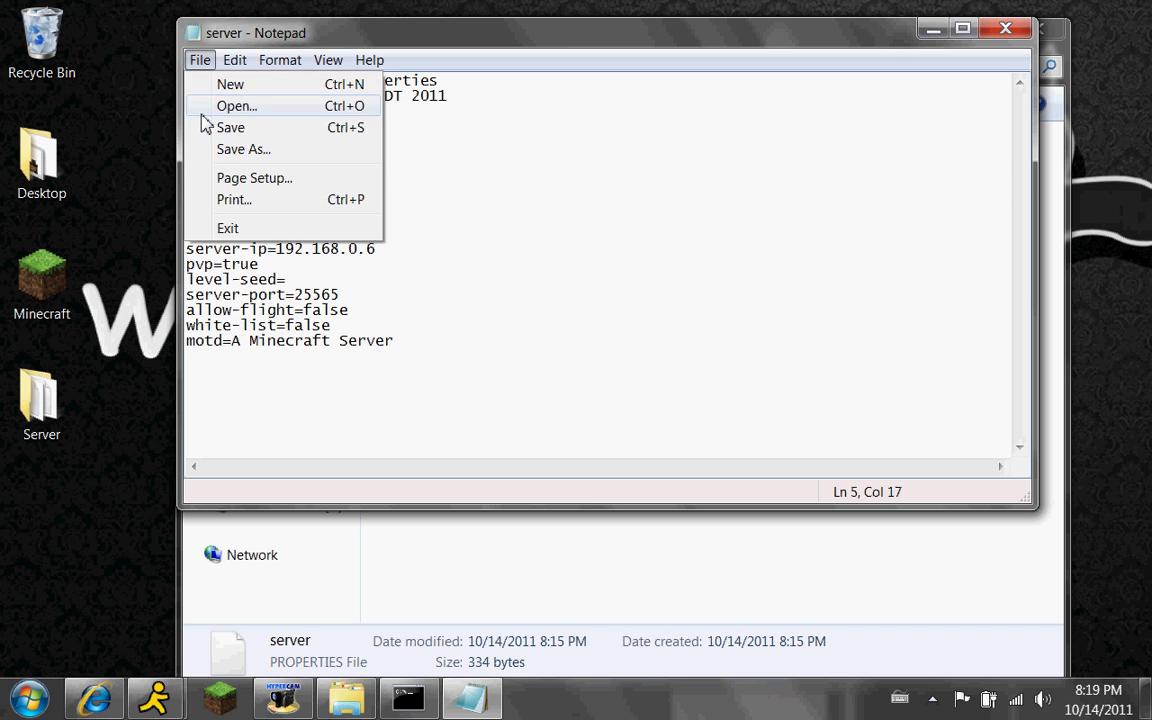
pyautogui.click(215, 127)
pyautogui.click(1014, 38)
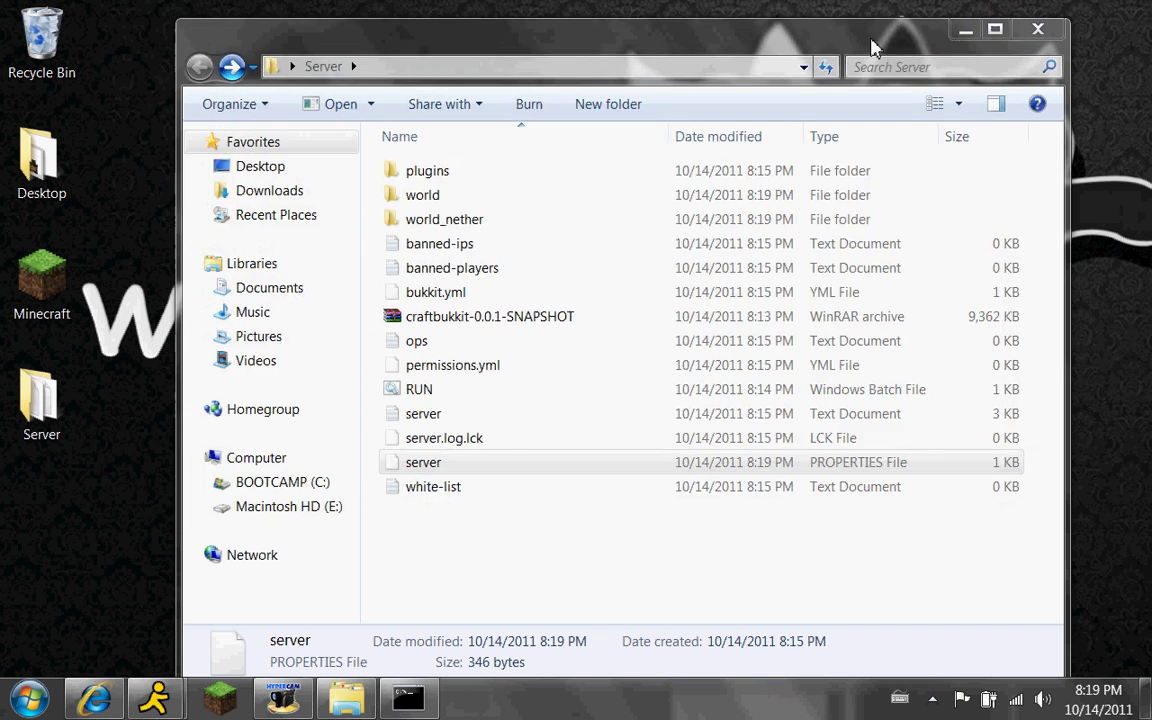
# - Start the server from the RUN batch file and move its console aside
pyautogui.click(436, 390)
pyautogui.doubleClick(434, 388)
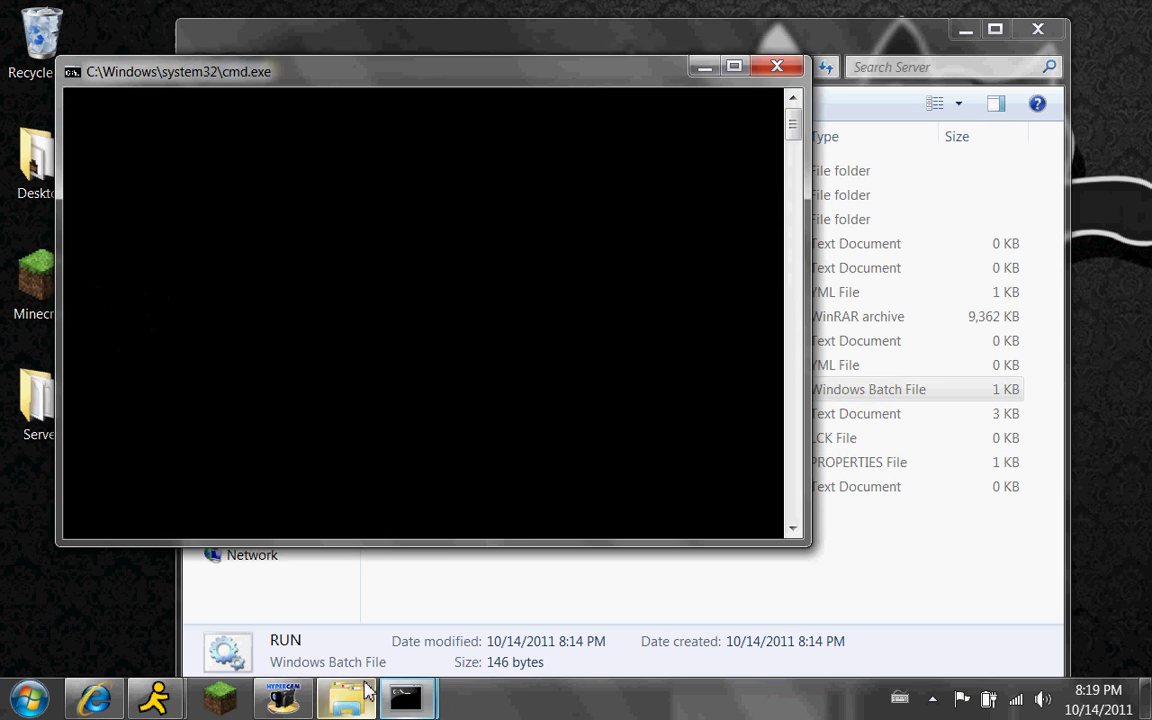
pyautogui.moveTo(196, 75); pyautogui.dragTo(548, 175)
# - Enter stop in both server consoles, then close the finished console
pyautogui.moveTo(405, 700)
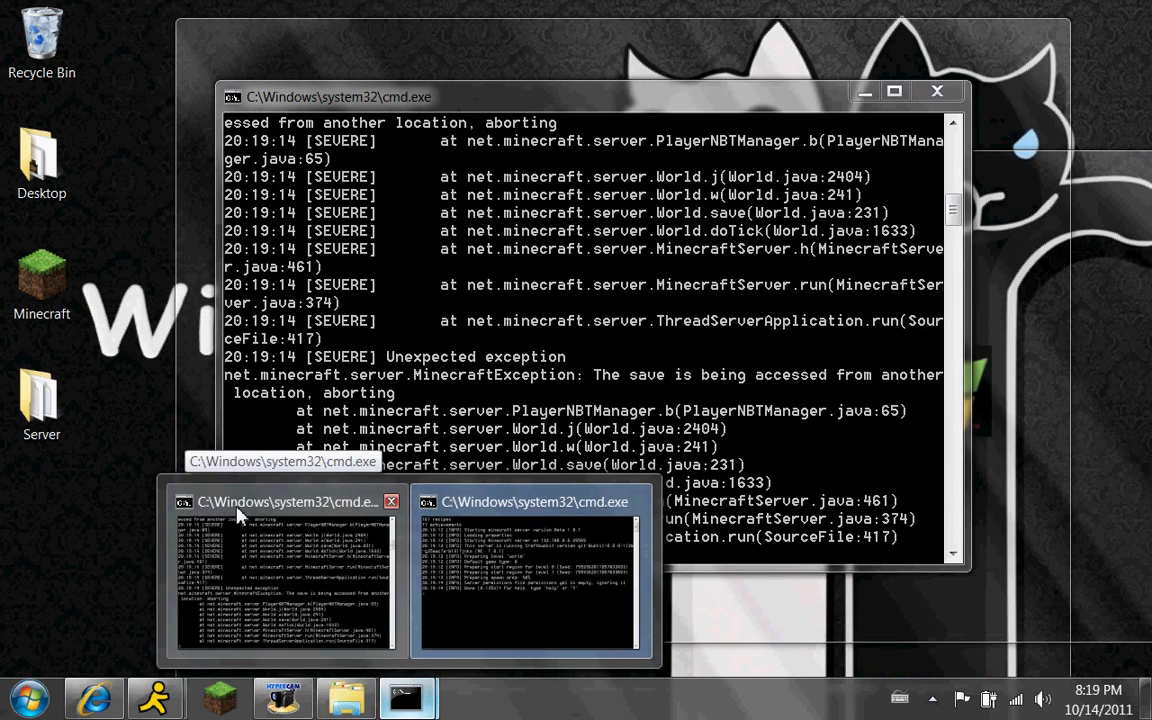
pyautogui.click(238, 513)
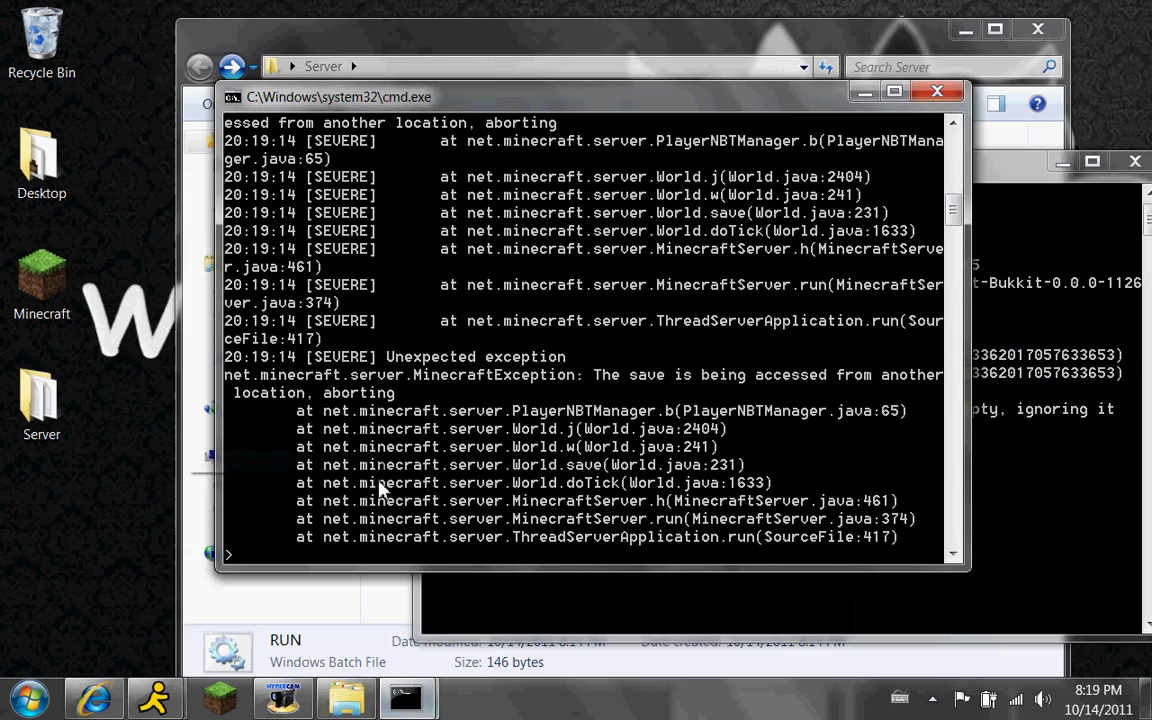
pyautogui.write('stop')
pyautogui.press('Return')
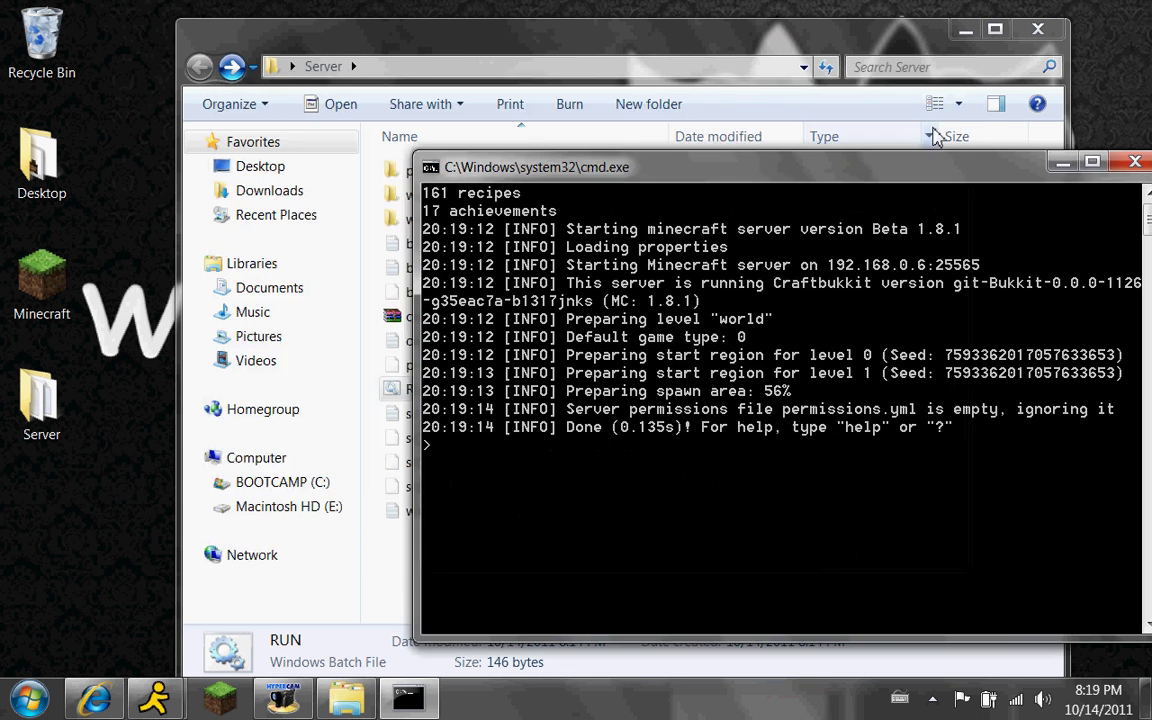
pyautogui.write('stop')
pyautogui.press('Return')
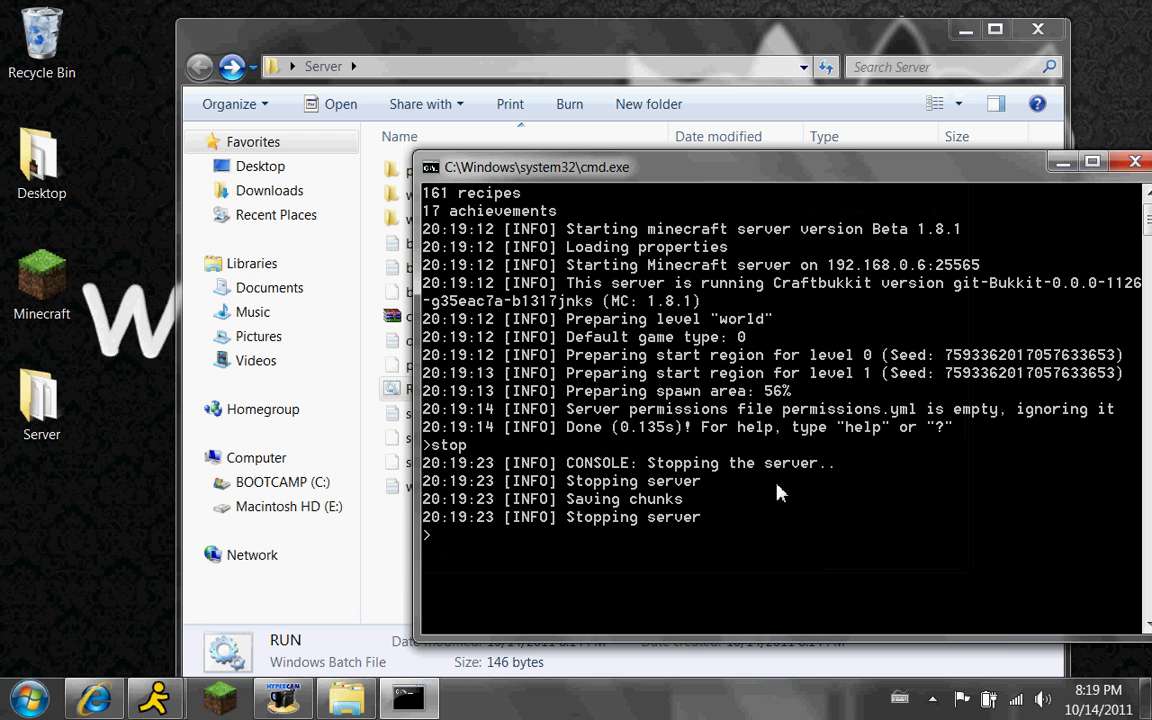
pyautogui.click(1118, 163)
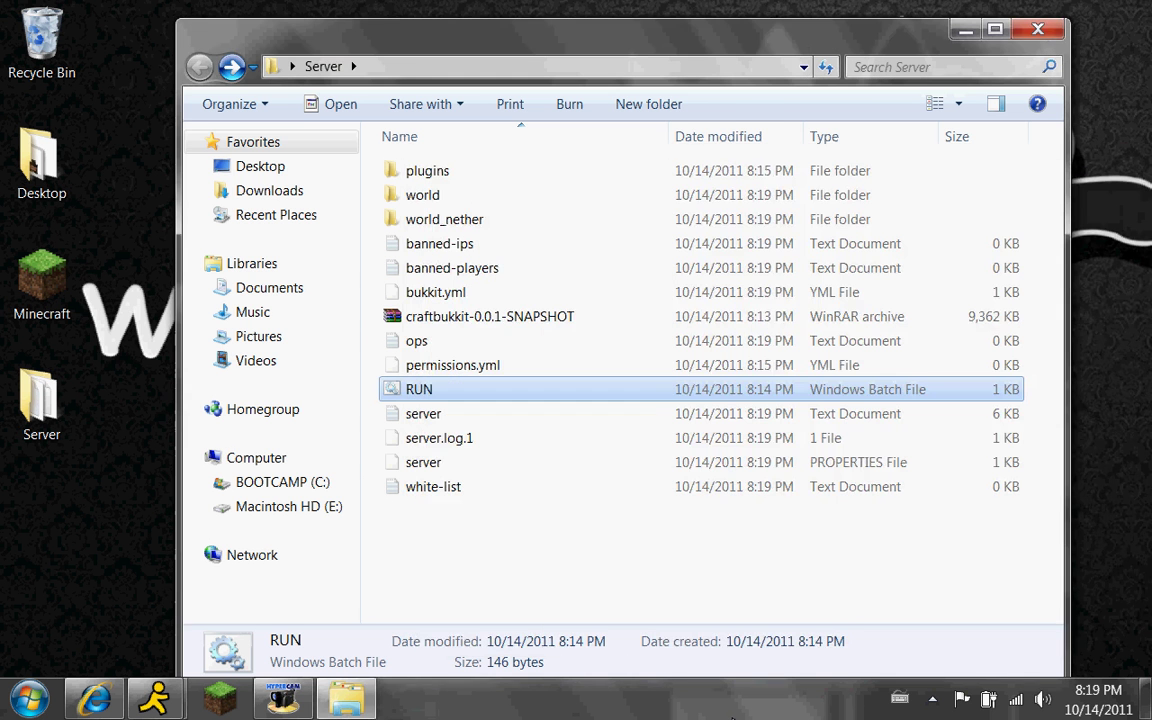
# - Restart the server from RUN.bat and launch Minecraft from the taskbar
pyautogui.doubleClick(462, 397)
pyautogui.moveTo(219, 95); pyautogui.dragTo(318, 80)
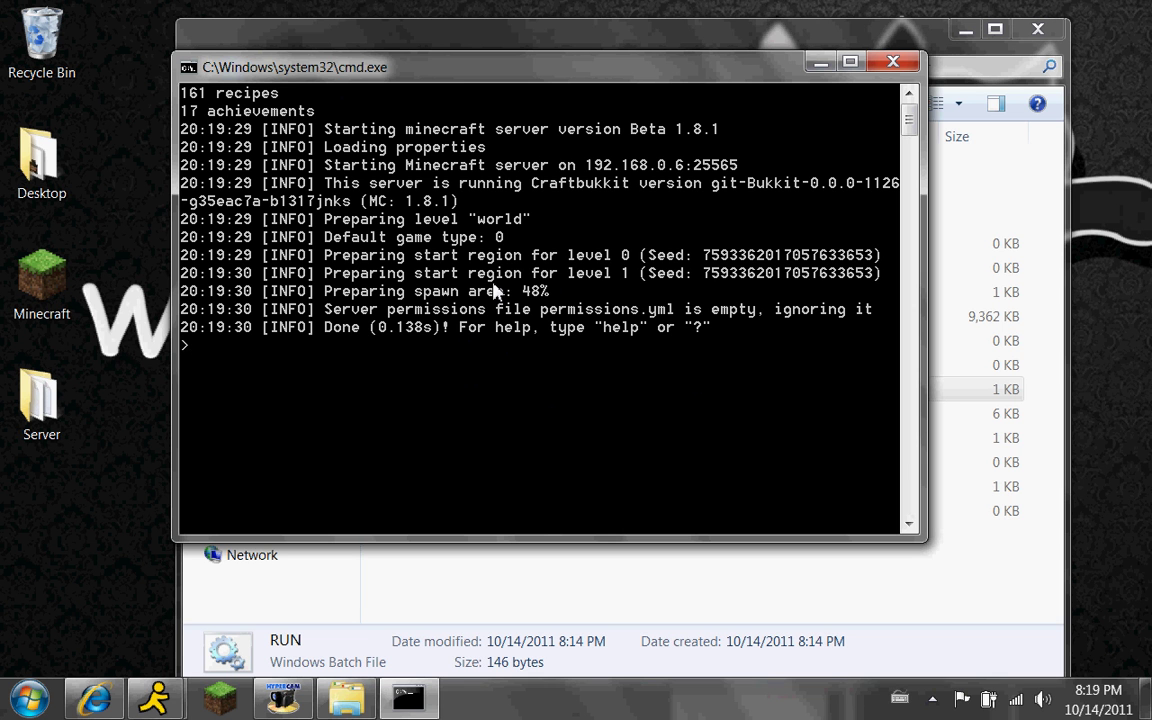
pyautogui.click(212, 698)
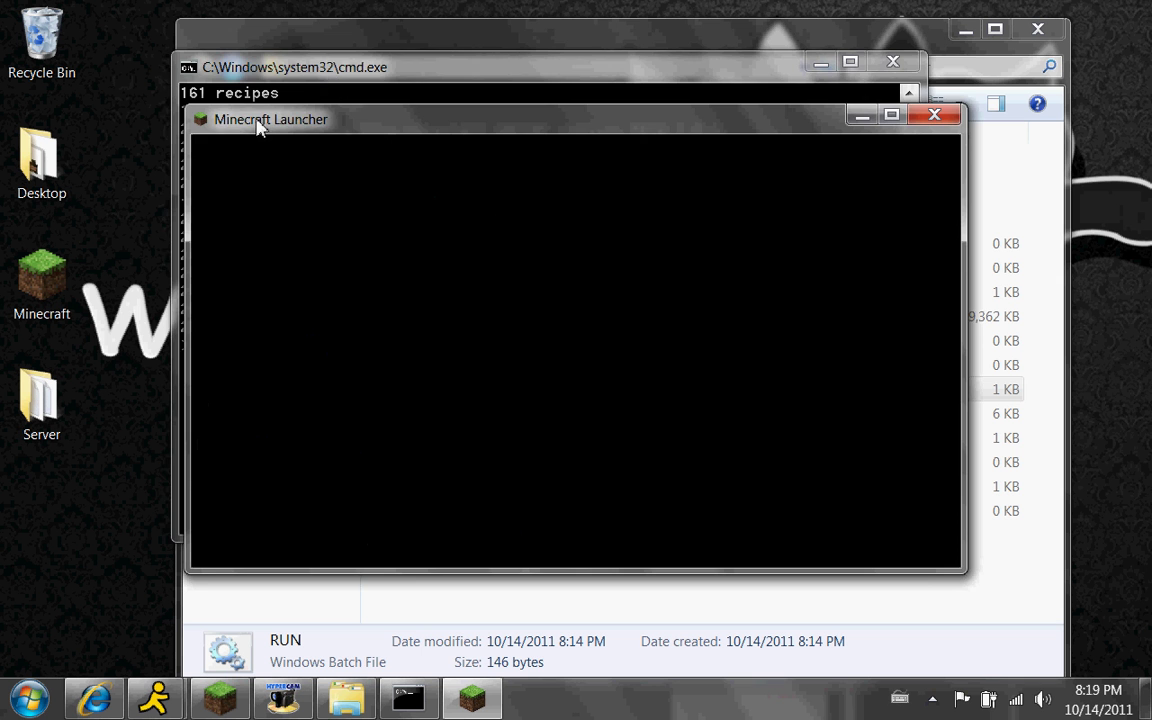
# - Reposition the Minecraft launcher and log in to the account
pyautogui.moveTo(258, 122); pyautogui.dragTo(424, 286)
pyautogui.click(421, 266)
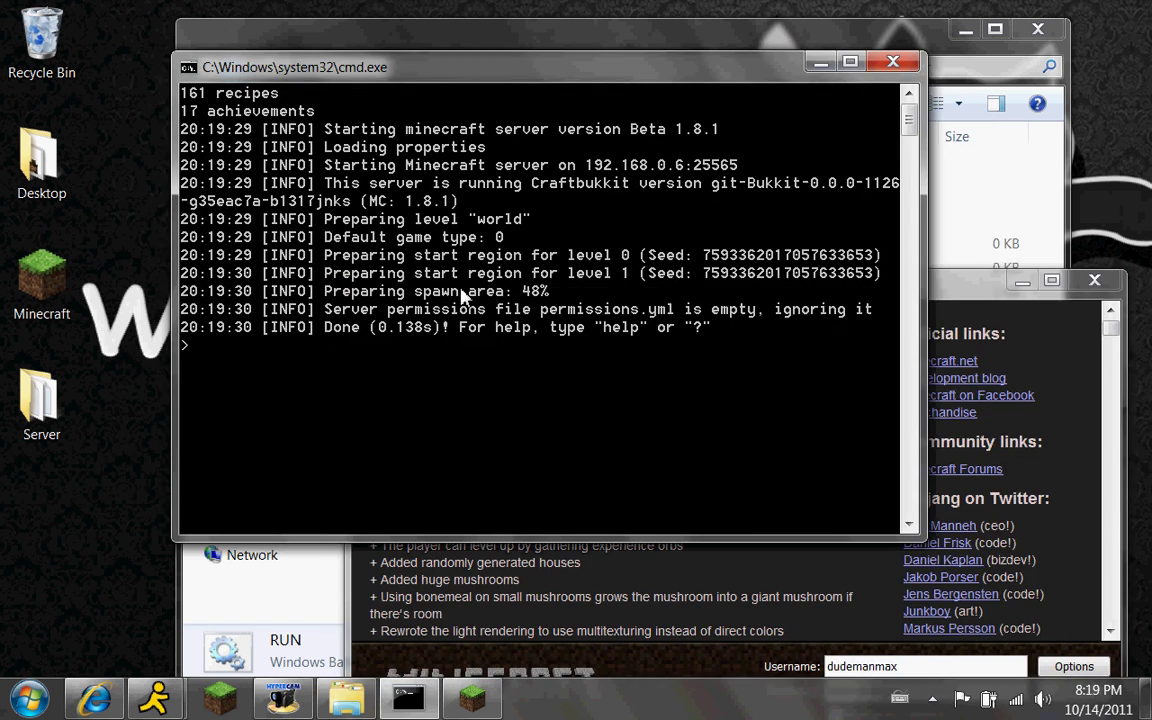
pyautogui.click(935, 328)
pyautogui.moveTo(500, 257); pyautogui.dragTo(356, 53)
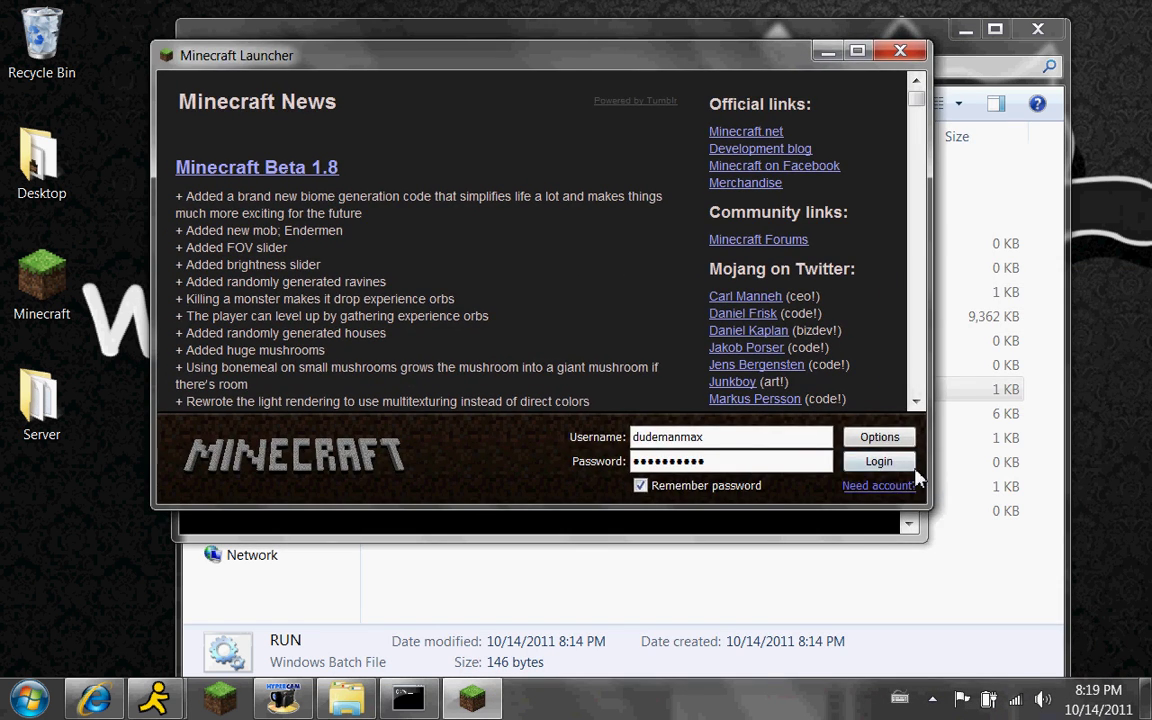
pyautogui.click(874, 458)
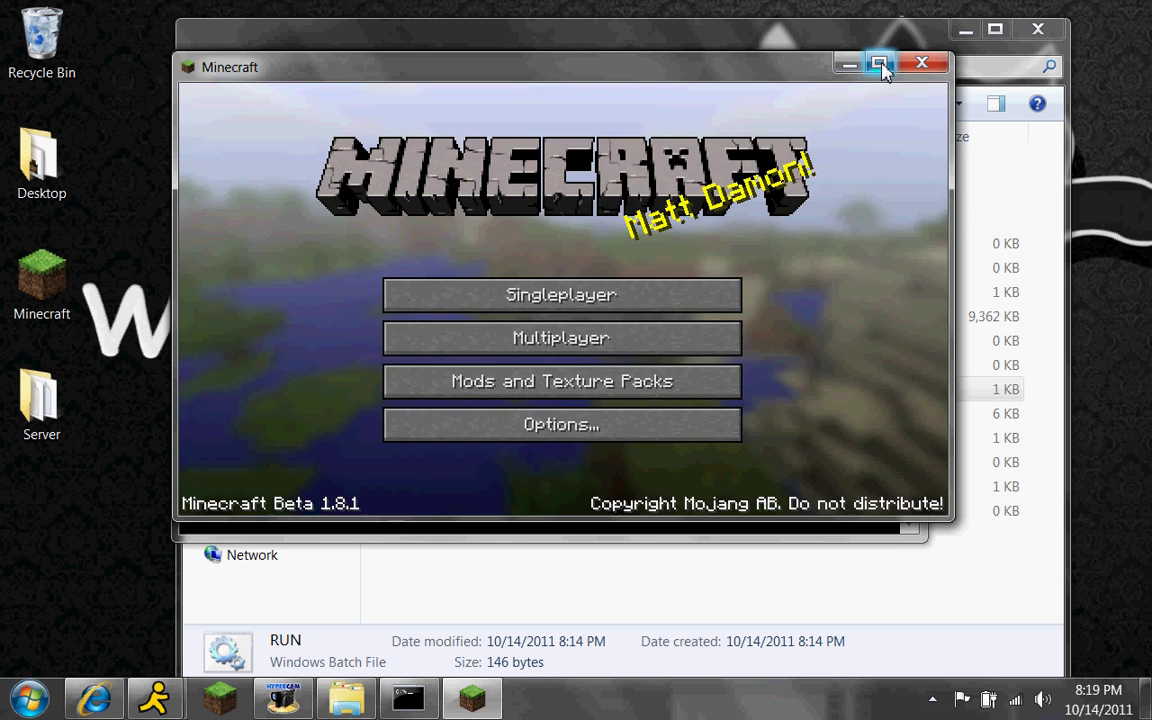
# - Open the Multiplayer list and connect to My Server
pyautogui.click(878, 63)
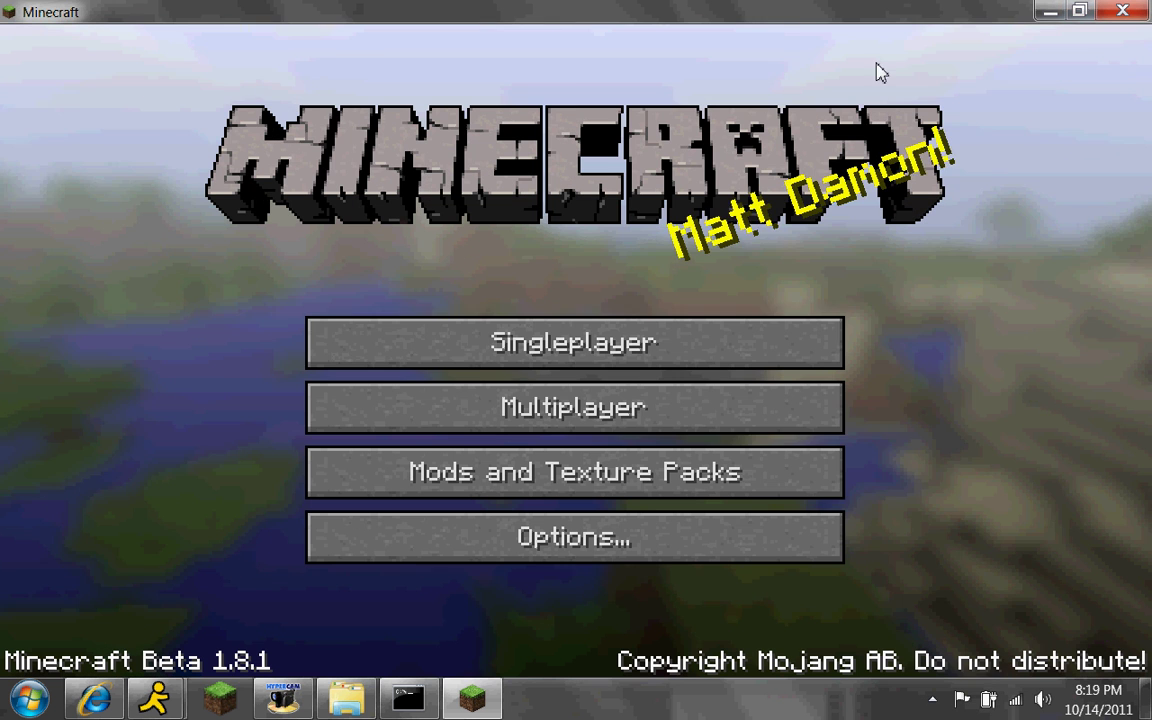
pyautogui.click(510, 415)
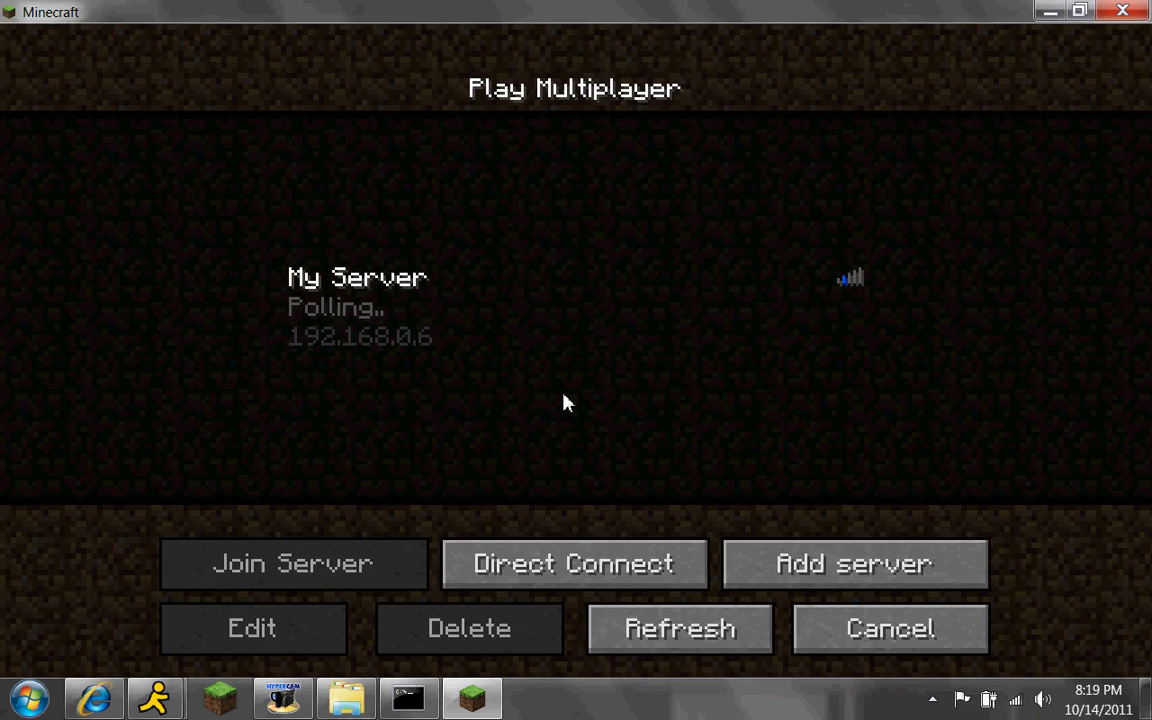
pyautogui.click(1080, 12)
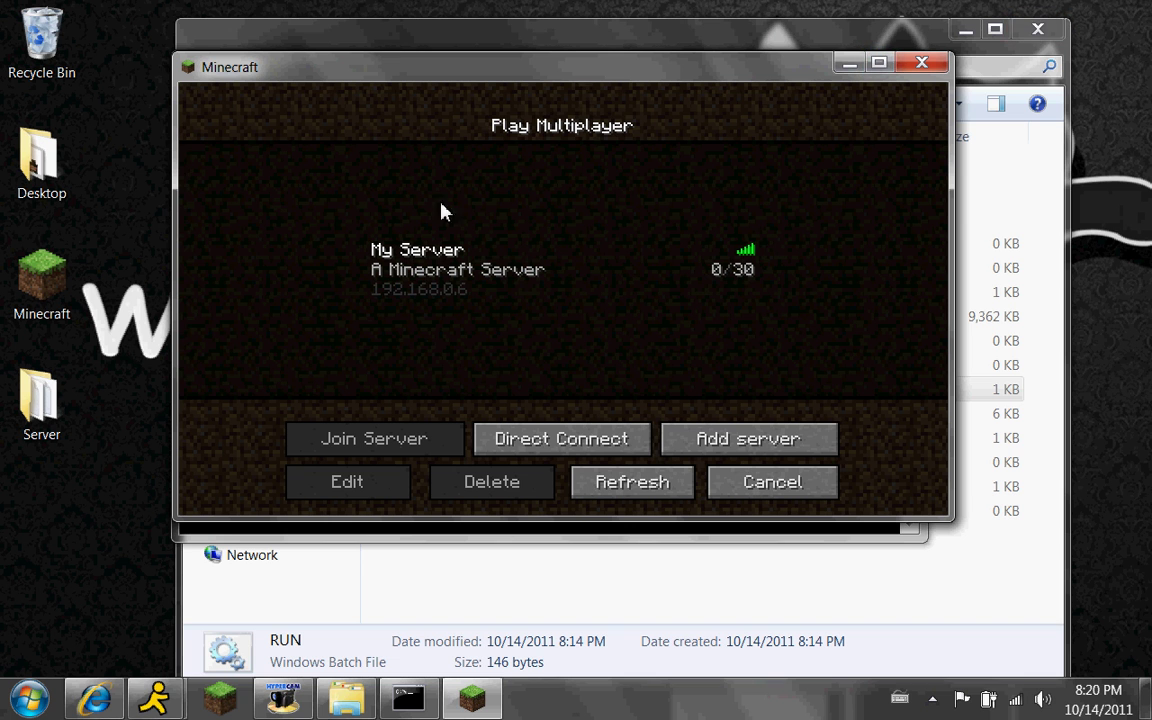
pyautogui.doubleClick(411, 275)
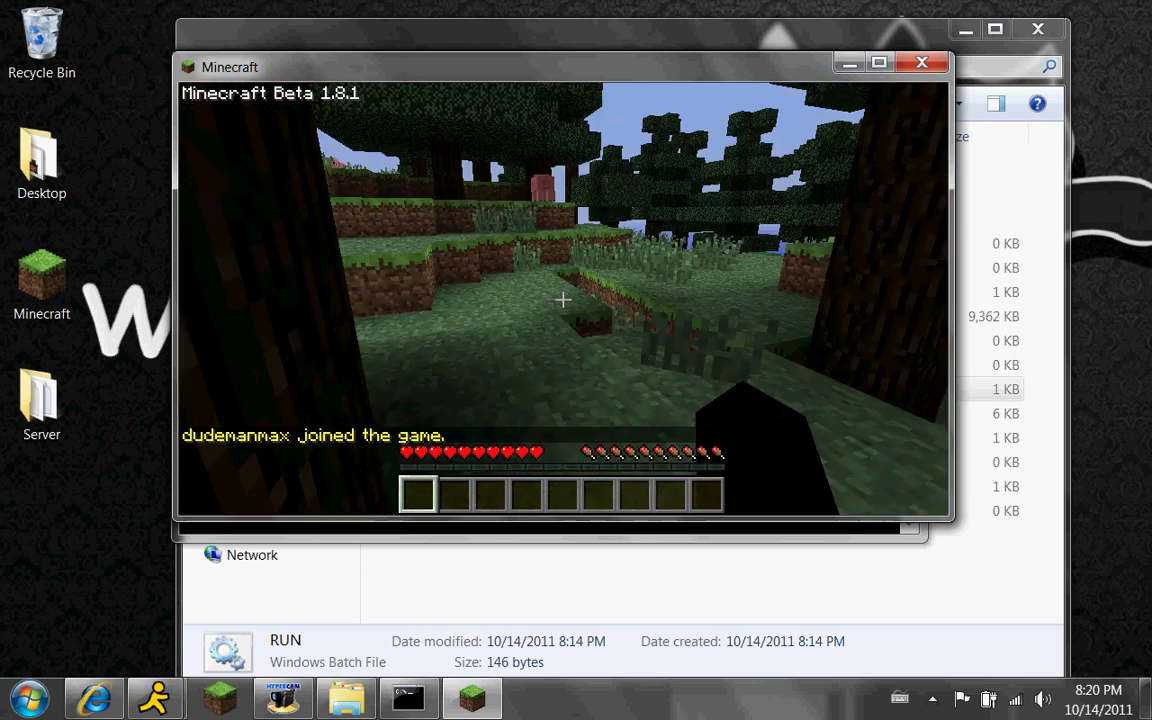
# - Send the /time day command in the game chat
pyautogui.scroll(-2, 563, 299)
pyautogui.scroll(-2, 563, 299)
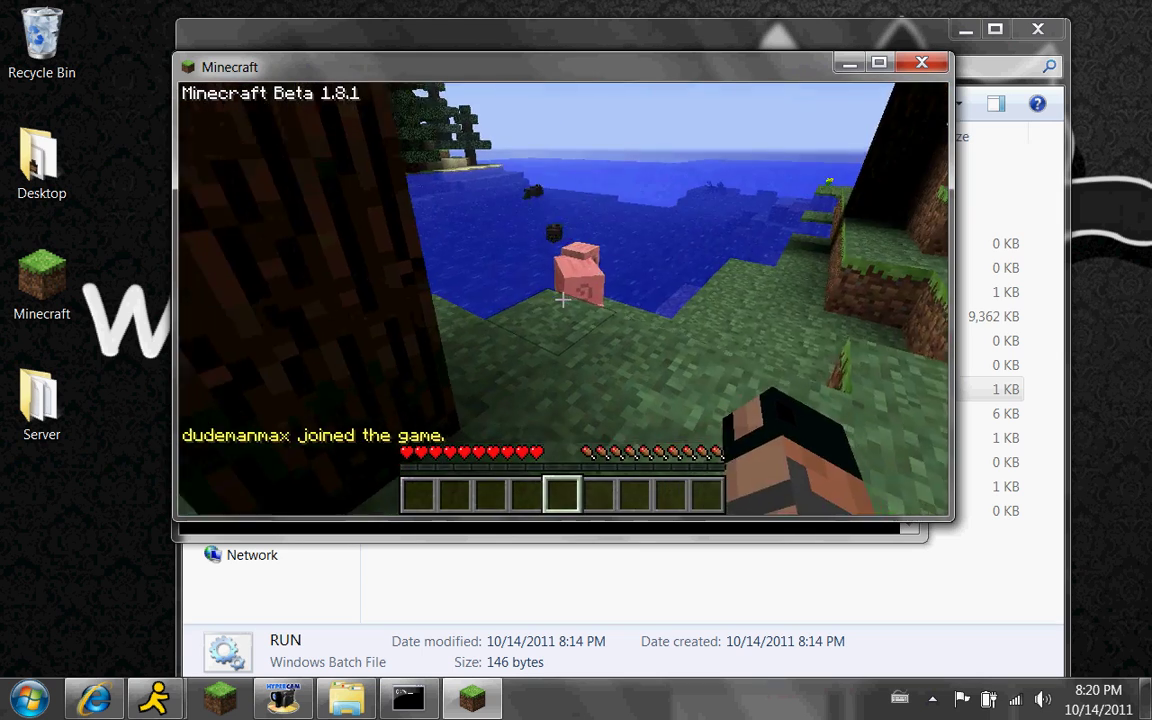
pyautogui.write('t')
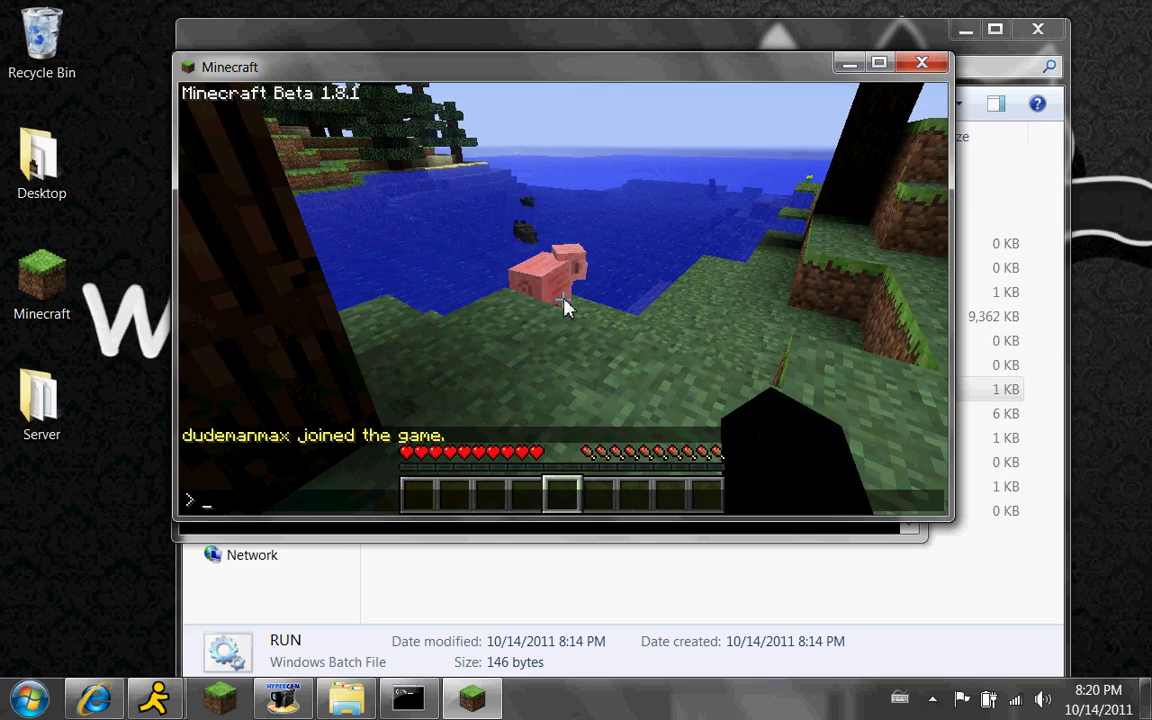
pyautogui.write('/time day')
pyautogui.press('Return')
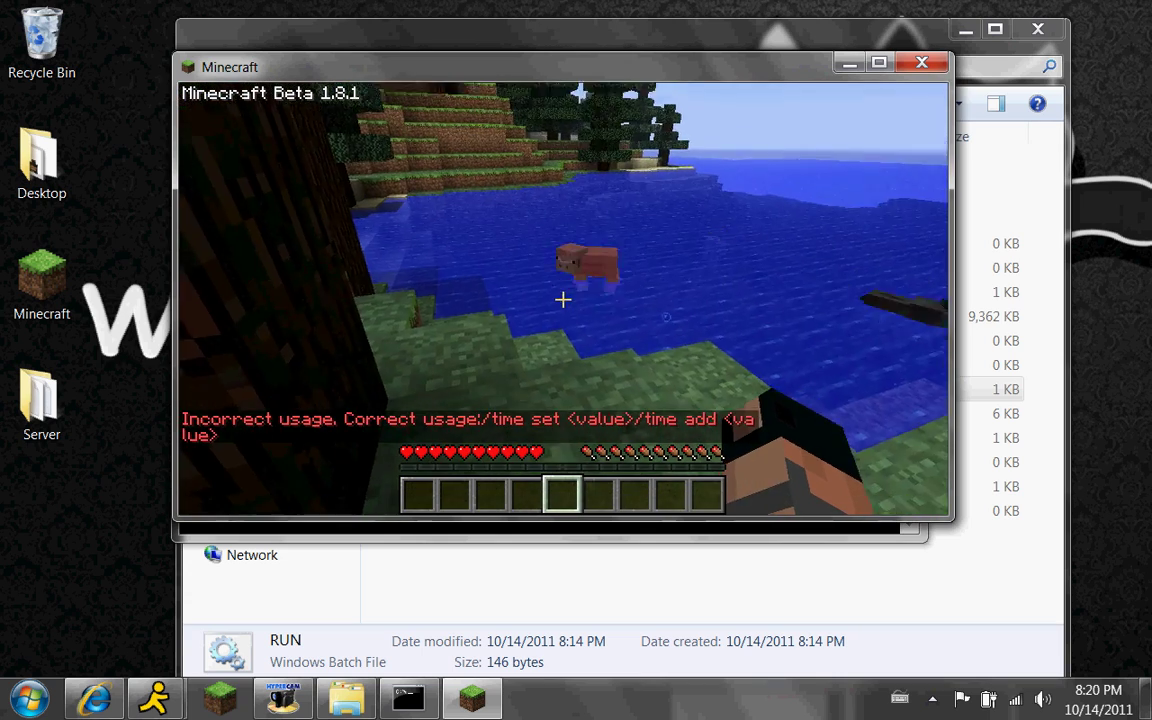
# - Send a /give command, then break the grass block ahead and walk forward
pyautogui.scroll(2, 563, 299)
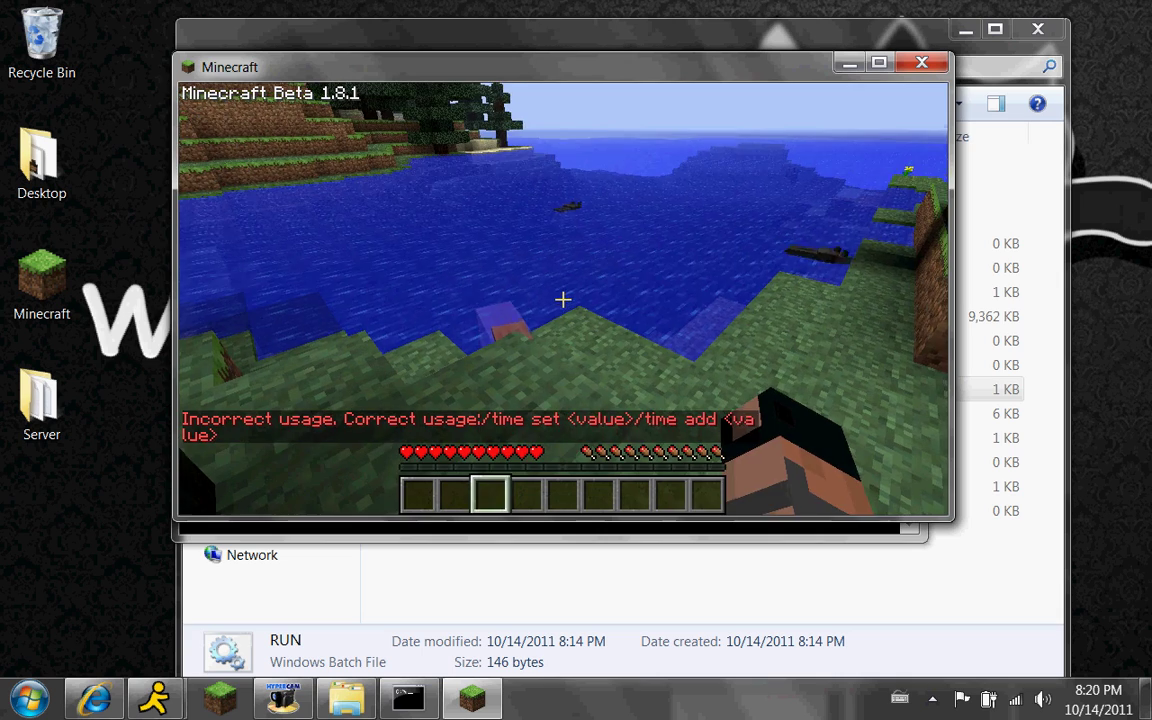
pyautogui.scroll(-7, 563, 299)
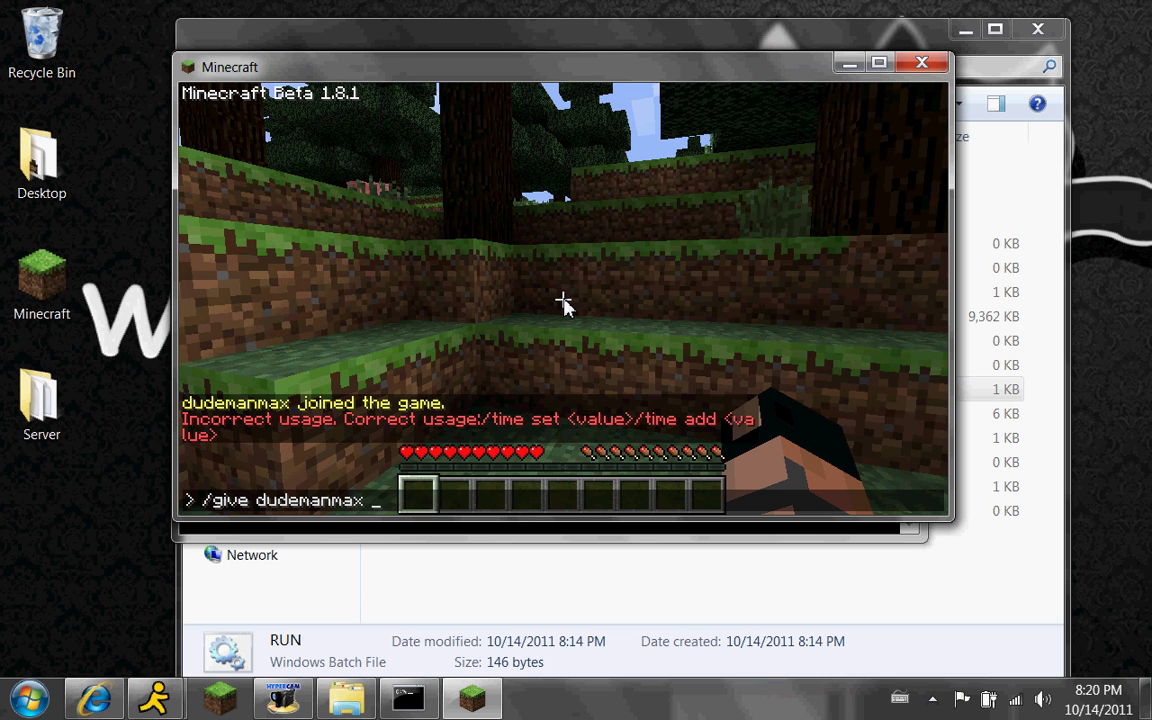
pyautogui.press('Return')
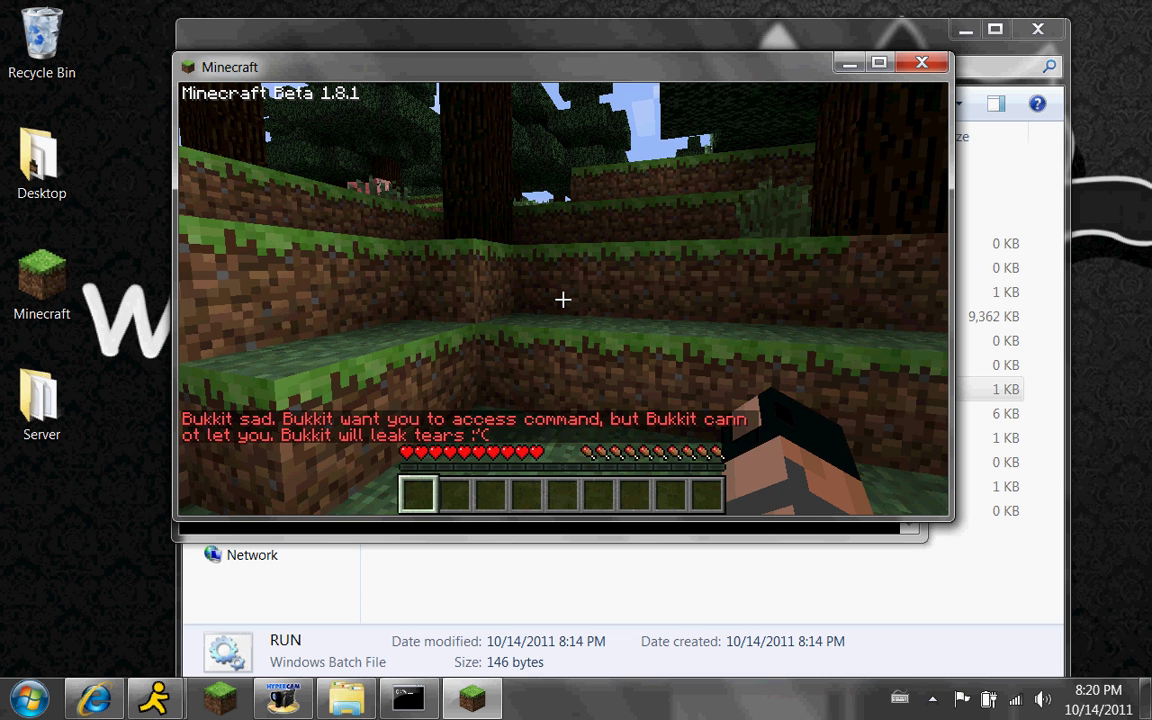
pyautogui.scroll(-5, 563, 299)
pyautogui.scroll(4, 563, 299)
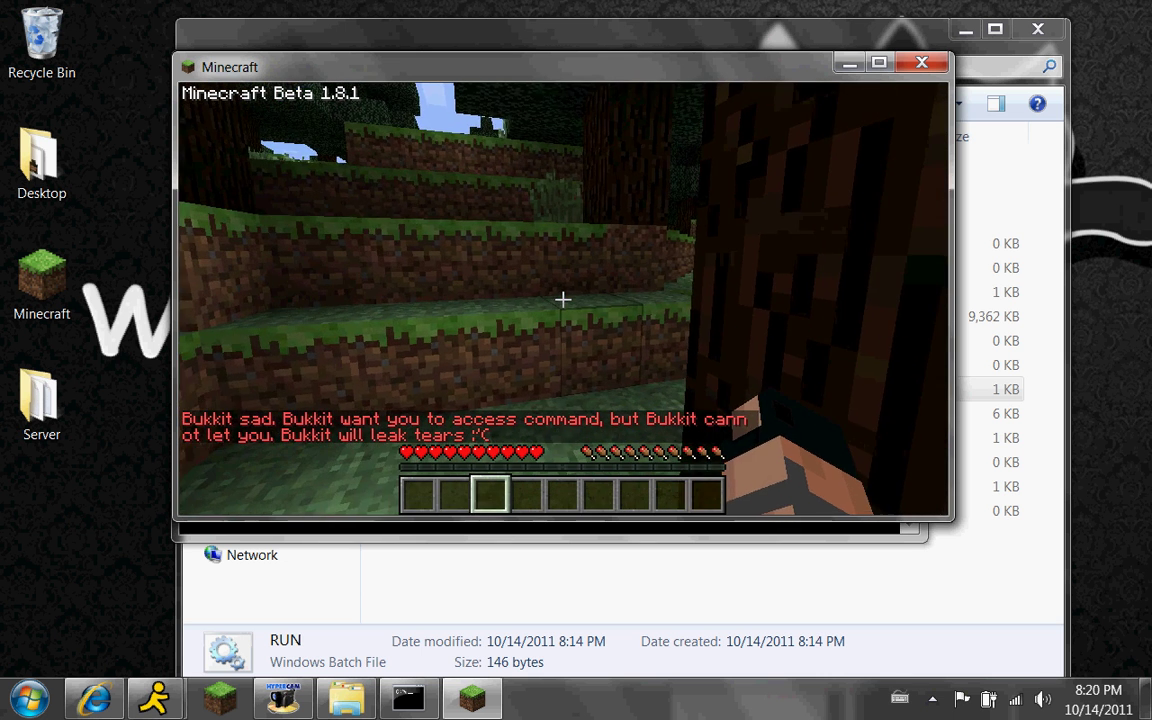
pyautogui.scroll(-4, 563, 299)
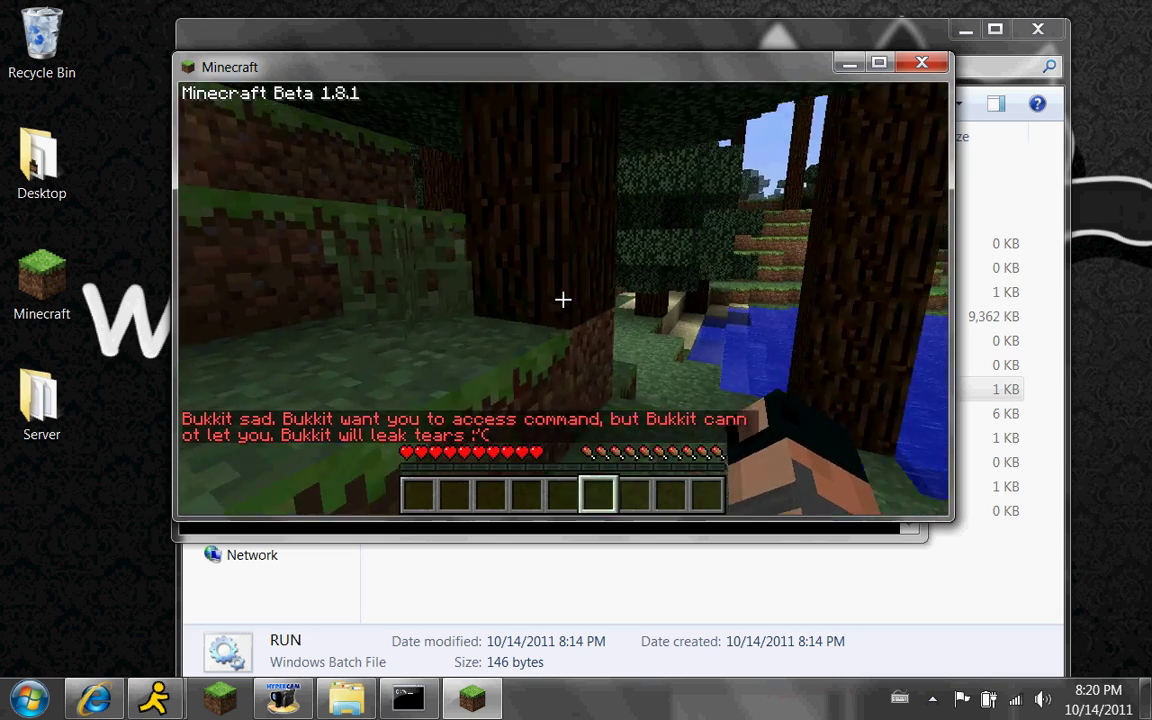
pyautogui.click(563, 299)
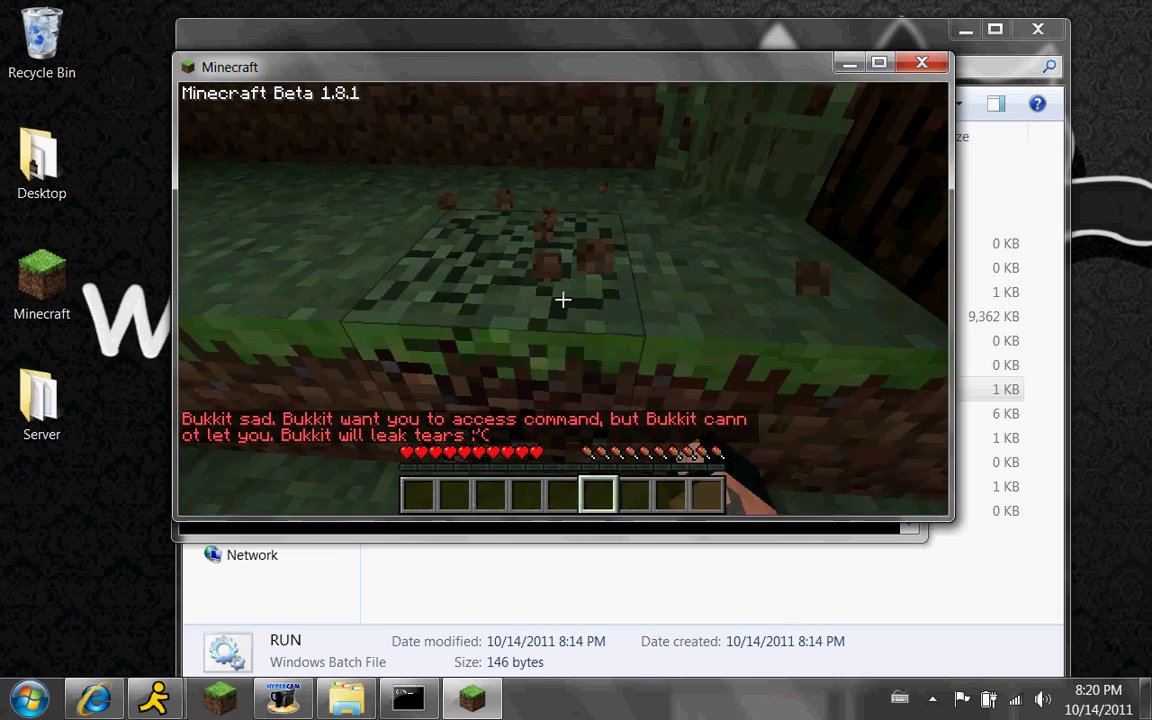
pyautogui.press('w')
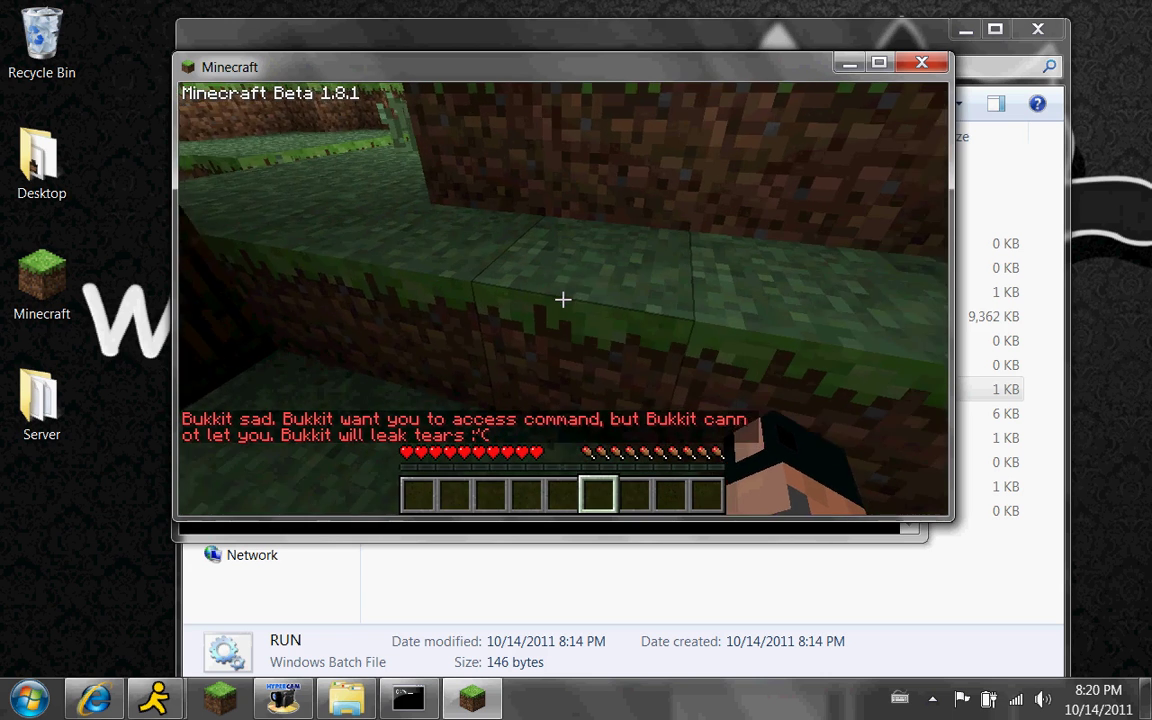
# - Send /op for the player's username twice, then pause with the Game menu
pyautogui.press('t')
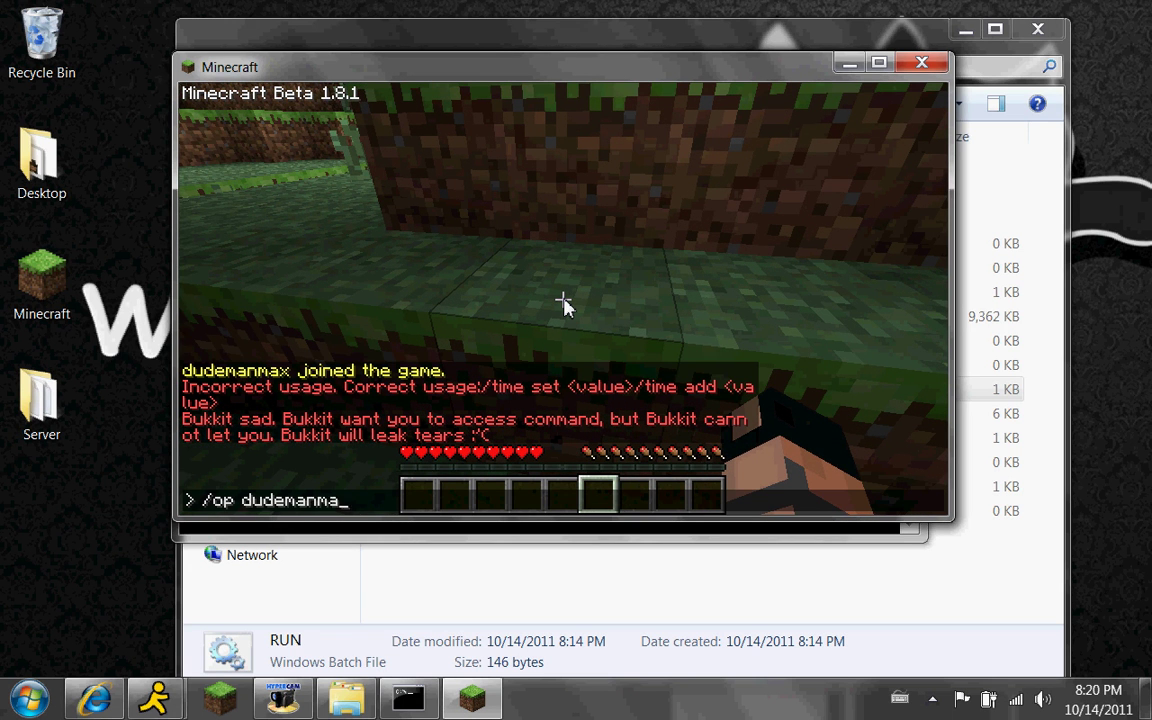
pyautogui.write('/op dudemanma')
pyautogui.press('Return')
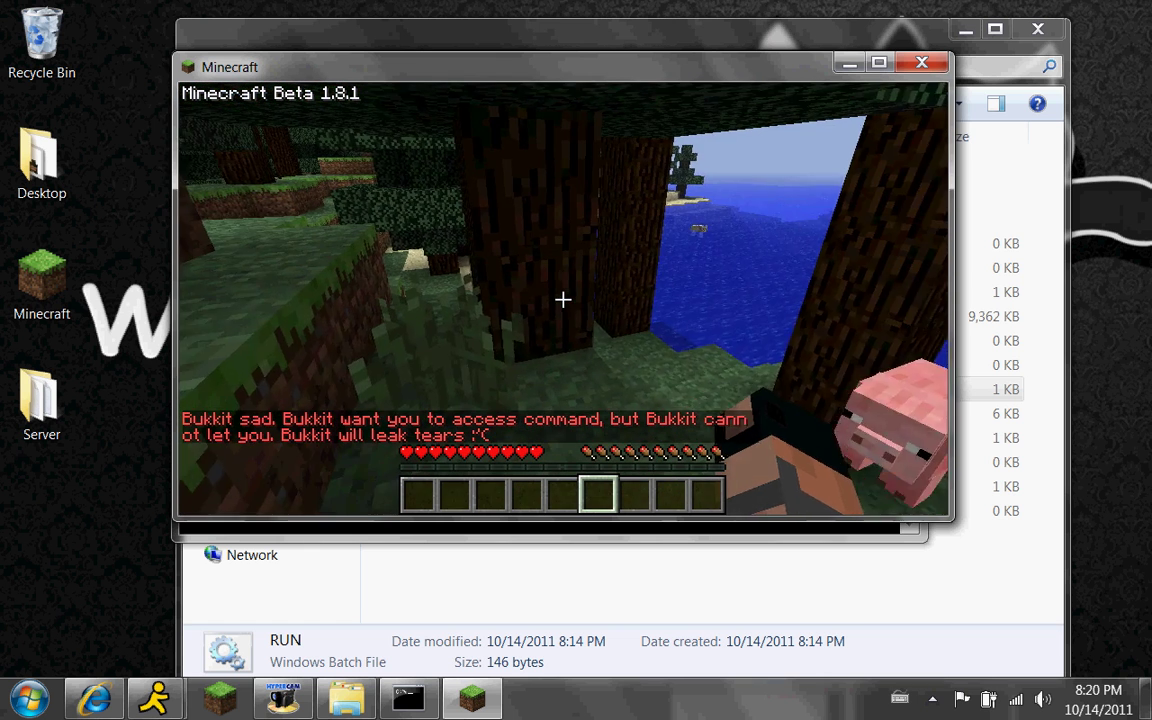
pyautogui.press('t')
pyautogui.press('Escape')
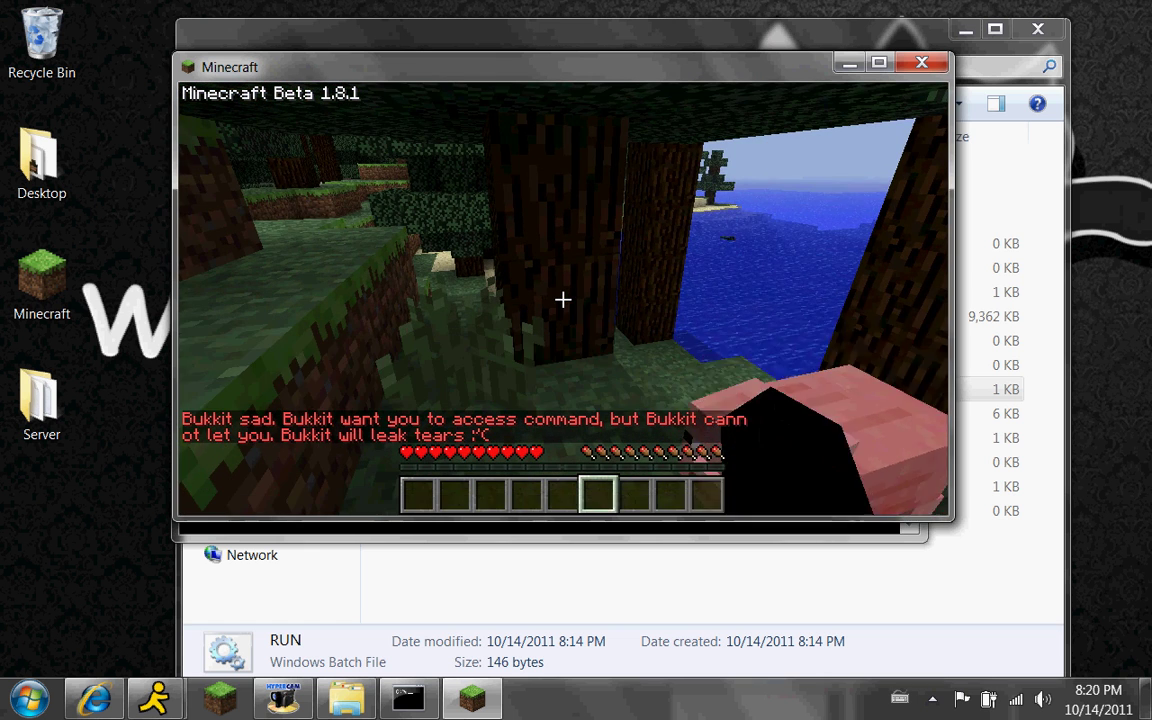
pyautogui.write('t/di')
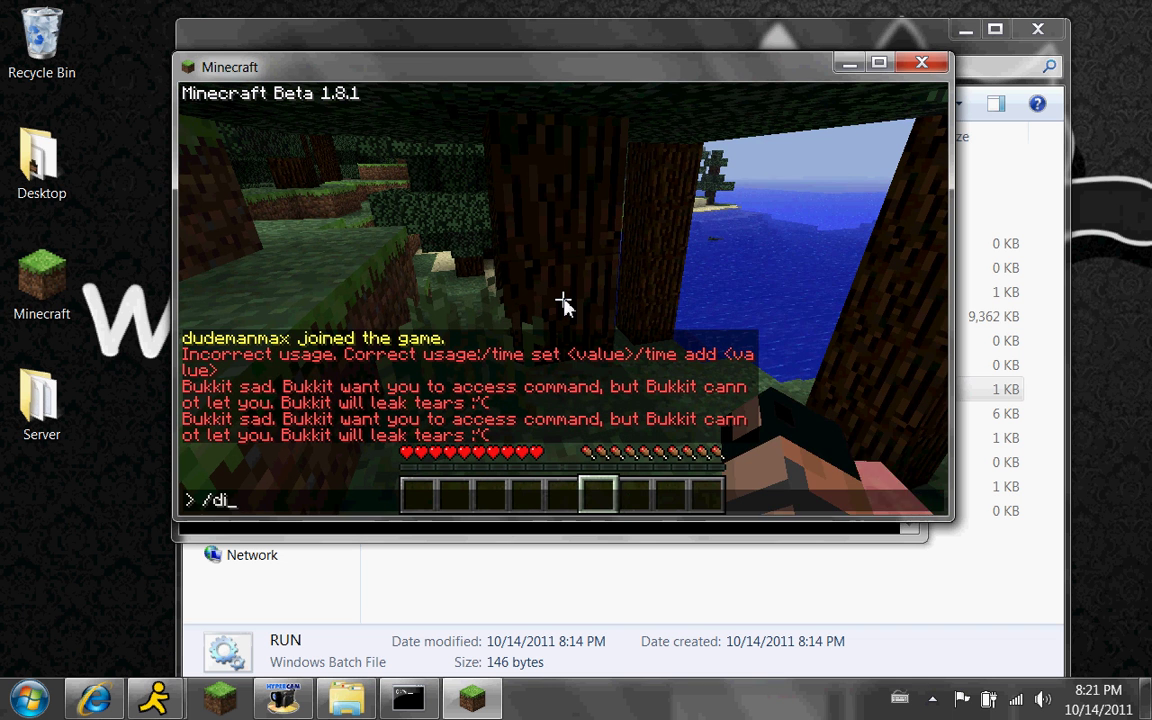
pyautogui.press('BackSpace')
pyautogui.press('BackSpace')
pyautogui.write('op dude')
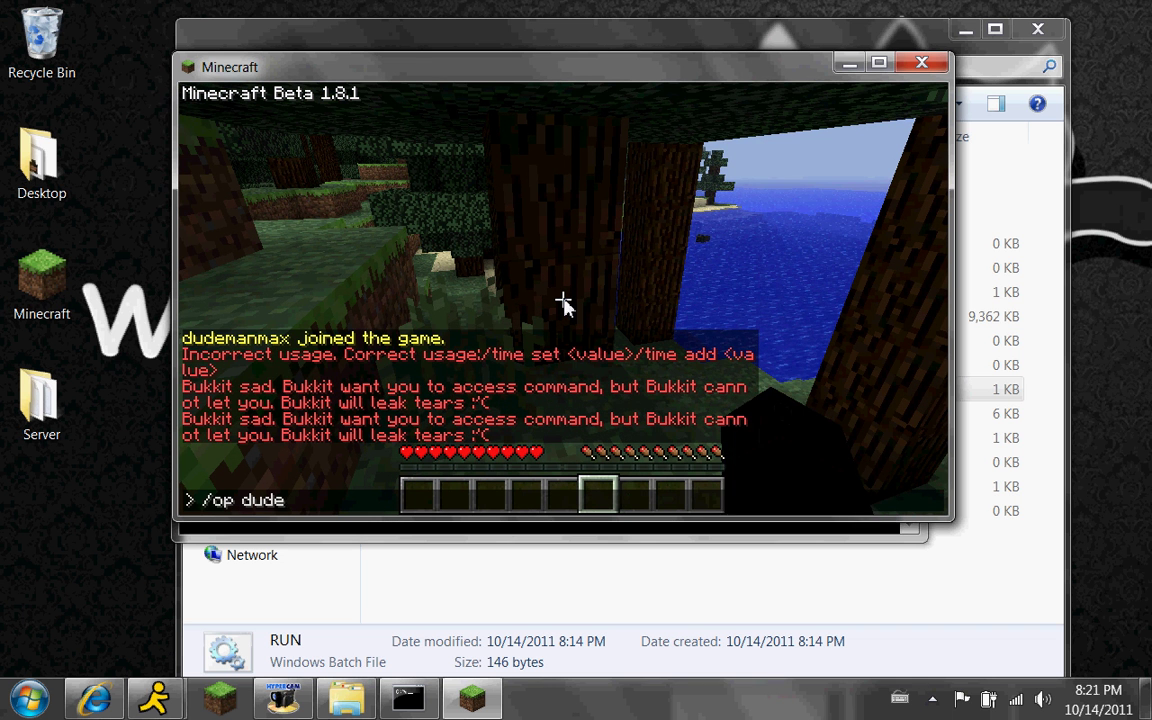
pyautogui.write('manmax')
pyautogui.press('Return')
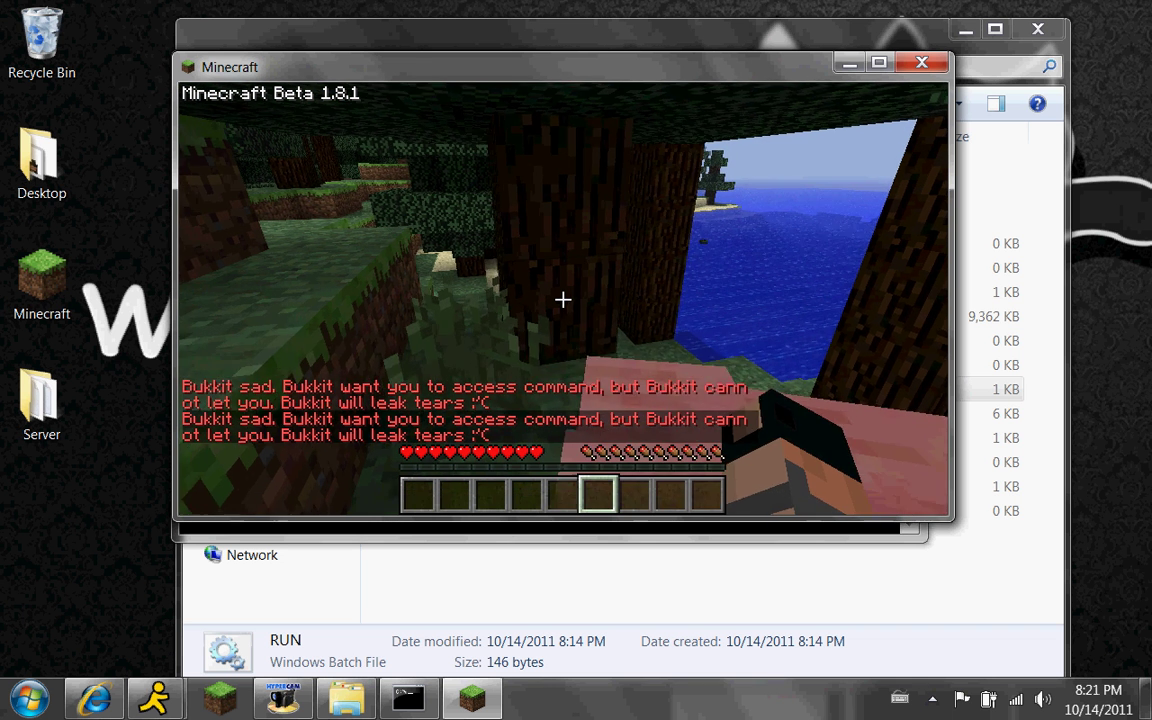
pyautogui.press('Escape')
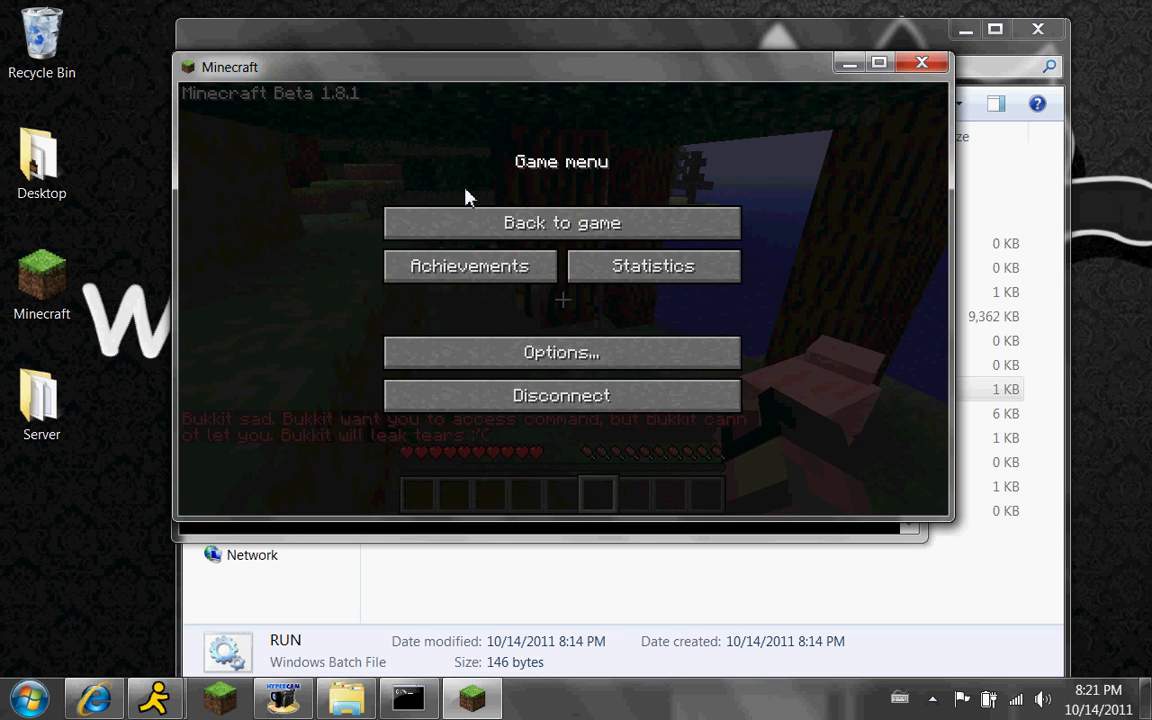
# - Enter the player's username in the ops file, save and close it, then return to the server console
pyautogui.click(545, 25)
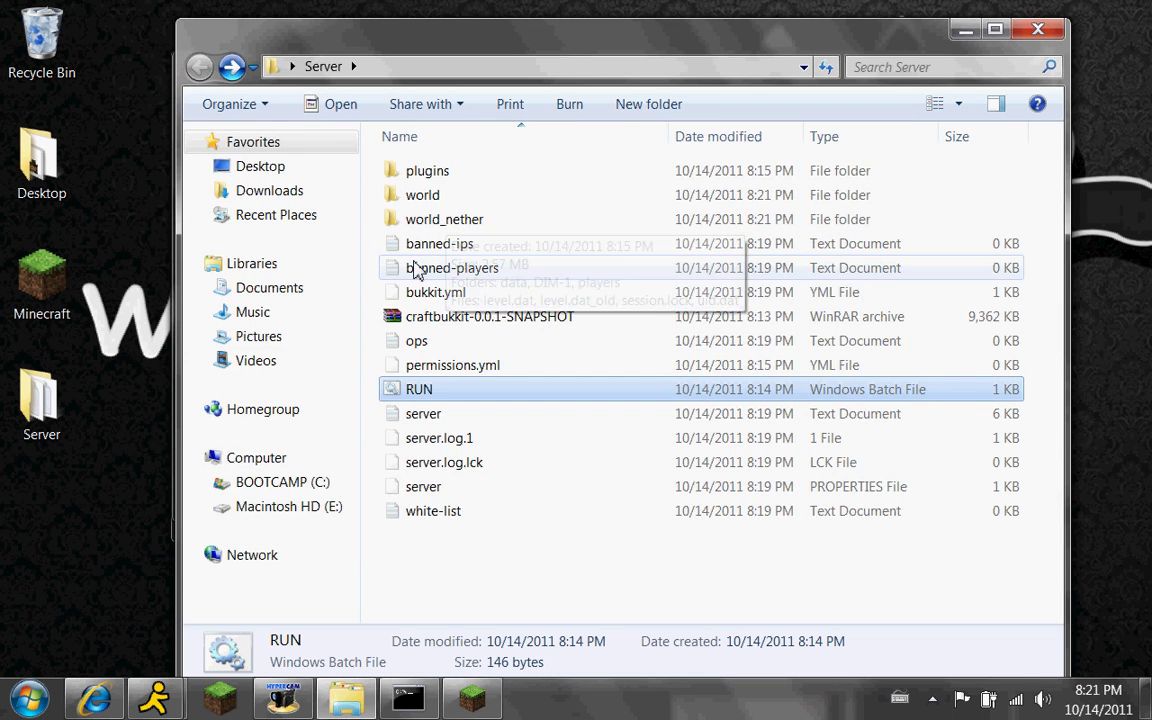
pyautogui.doubleClick(424, 343)
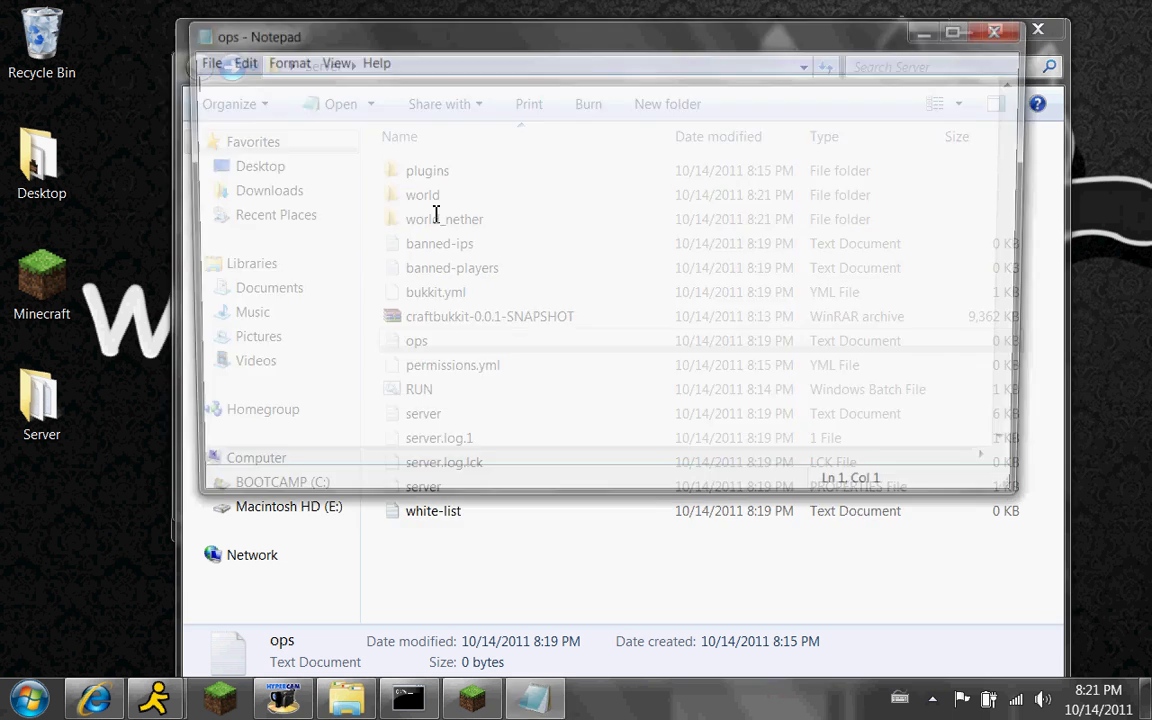
pyautogui.write('dudemanmax')
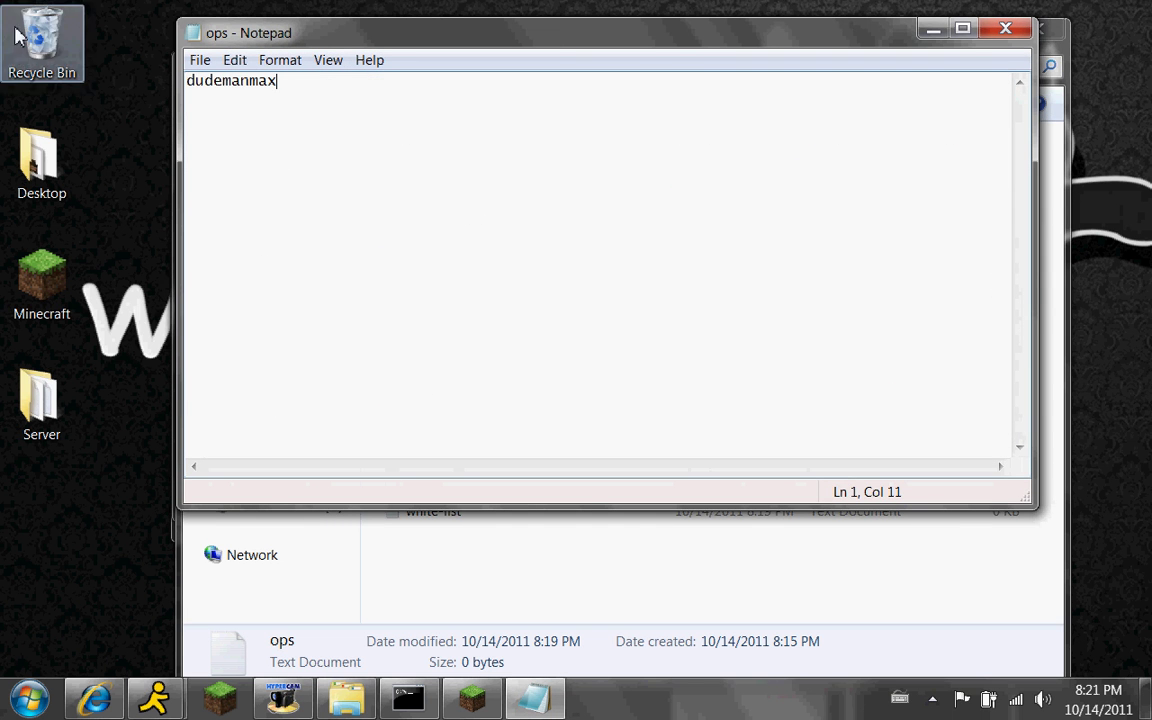
pyautogui.click(199, 60)
pyautogui.click(230, 127)
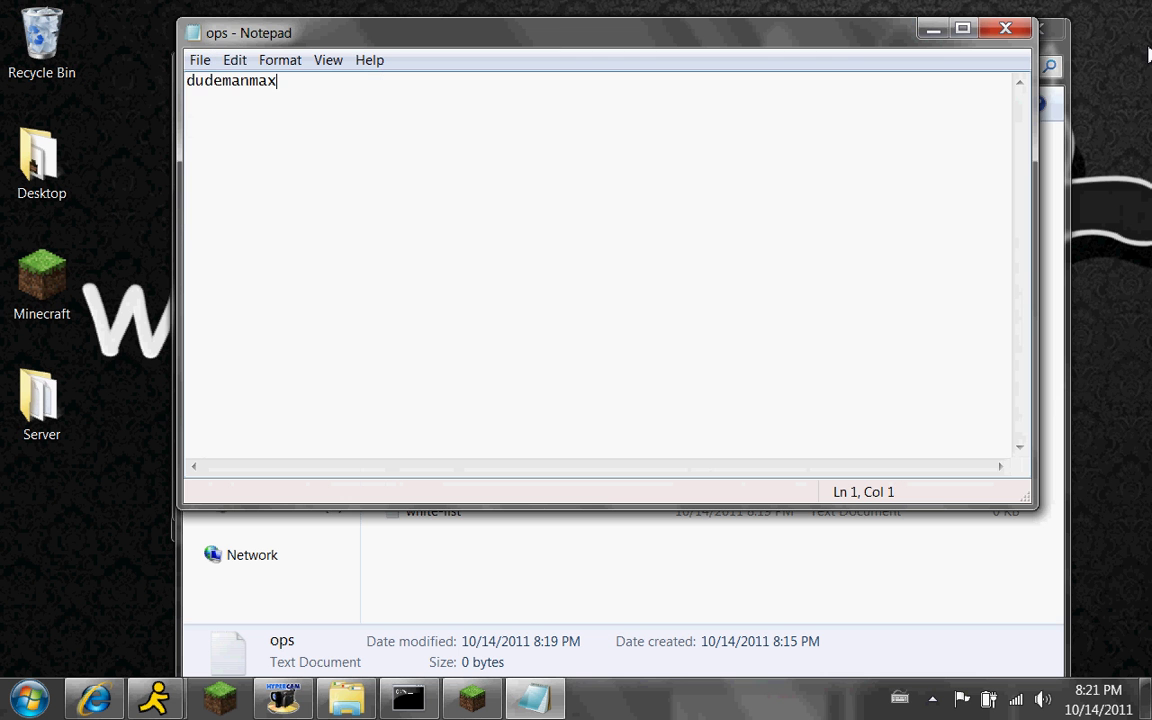
pyautogui.click(1005, 28)
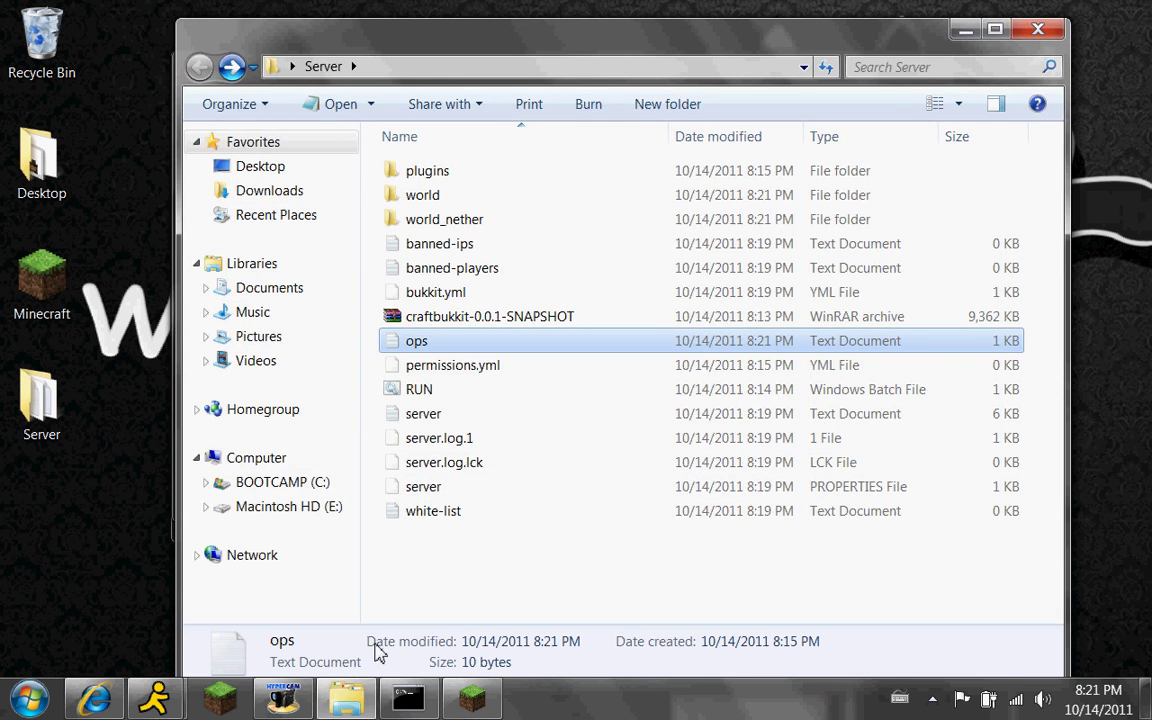
pyautogui.click(406, 697)
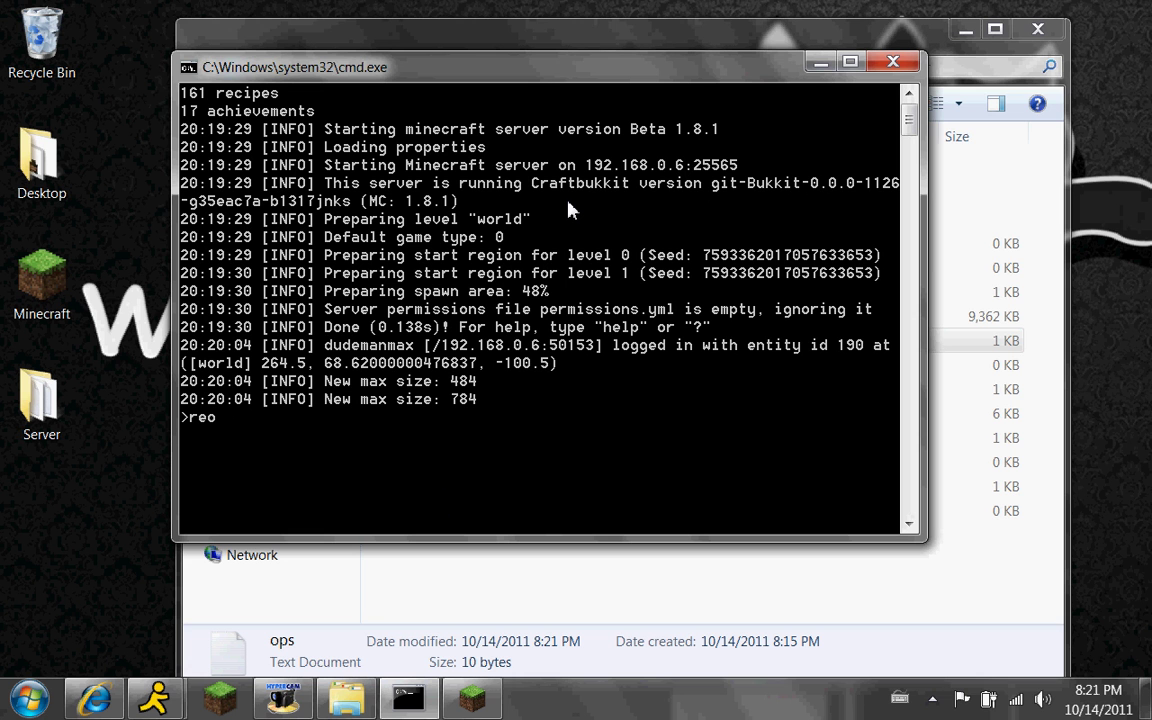
# - Run reload in the server console, resume Minecraft, and type /reload in chat
pyautogui.write('reload')
pyautogui.press('Return')
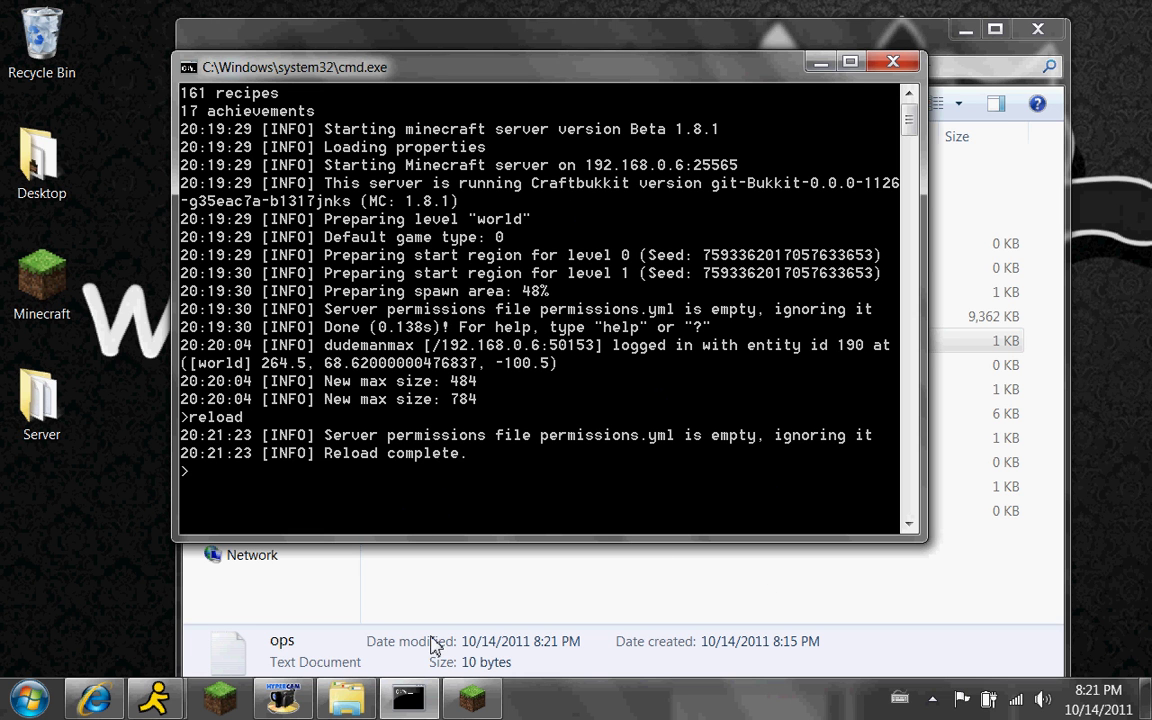
pyautogui.click(472, 697)
pyautogui.click(548, 221)
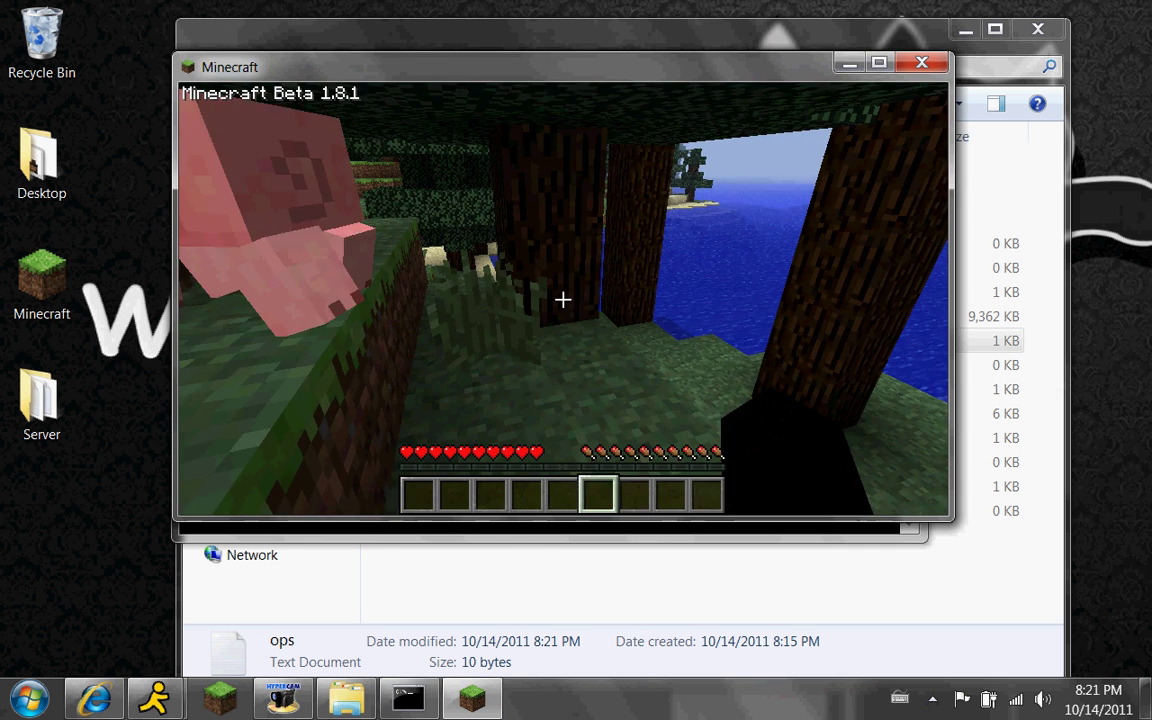
pyautogui.write('t')
pyautogui.write('re/o')
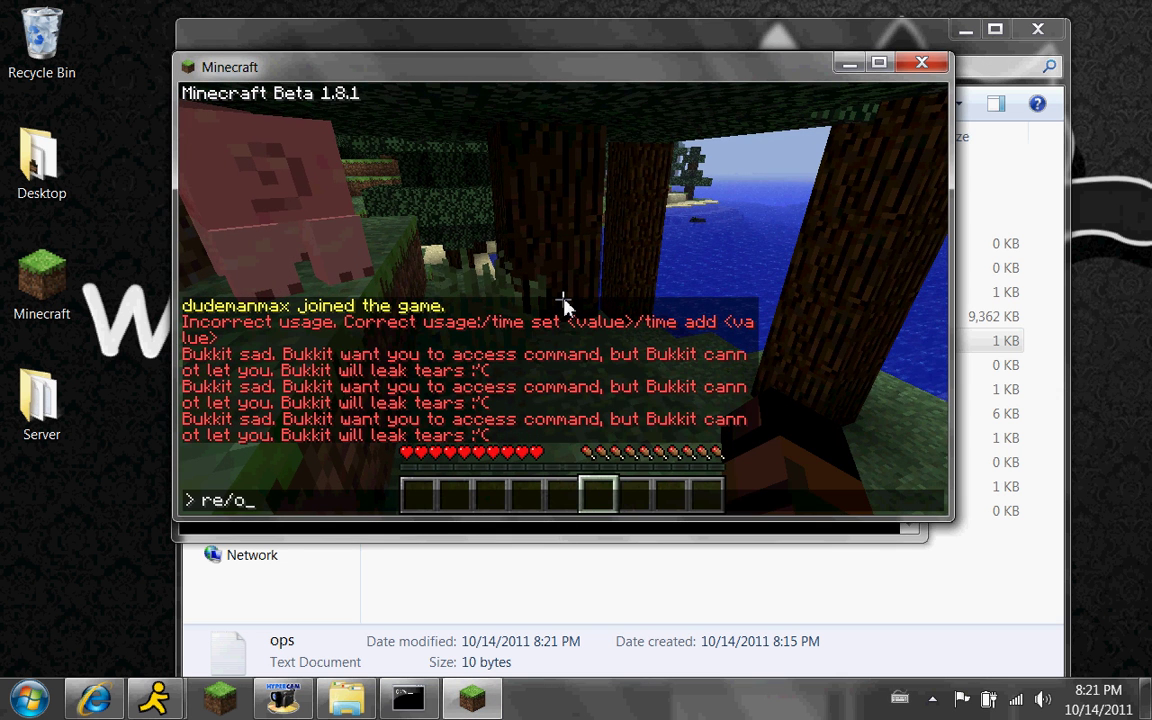
pyautogui.press('BackSpace')
pyautogui.press('BackSpace')
pyautogui.write('/reload')
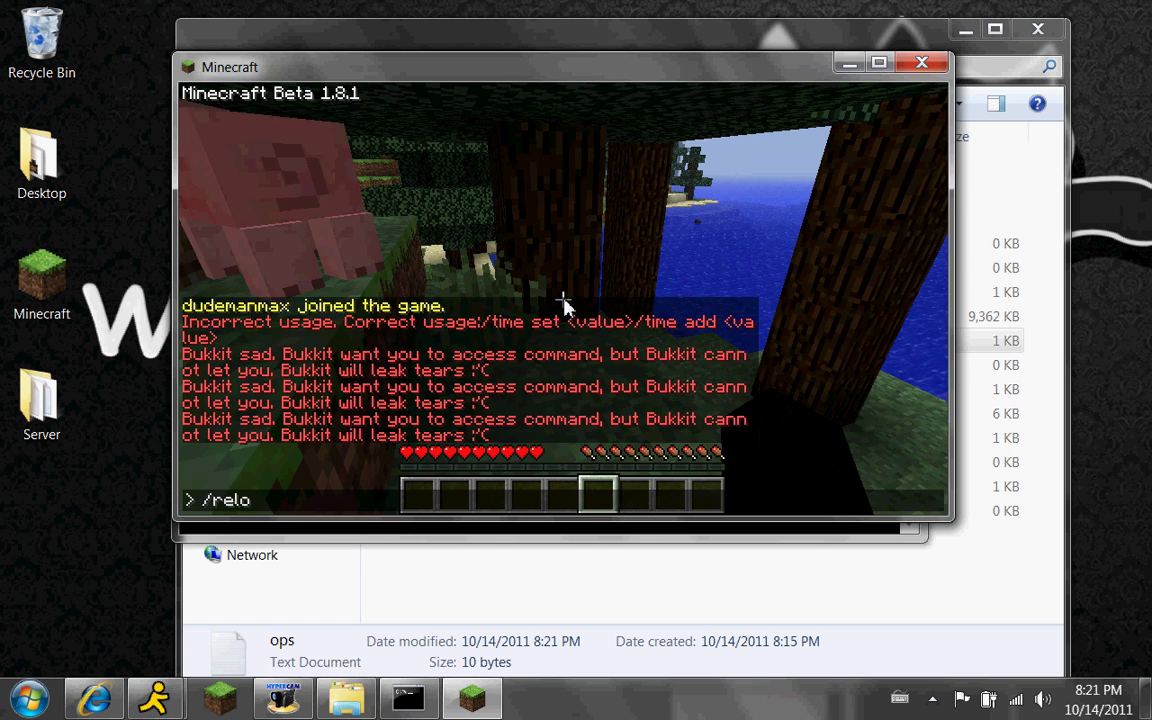